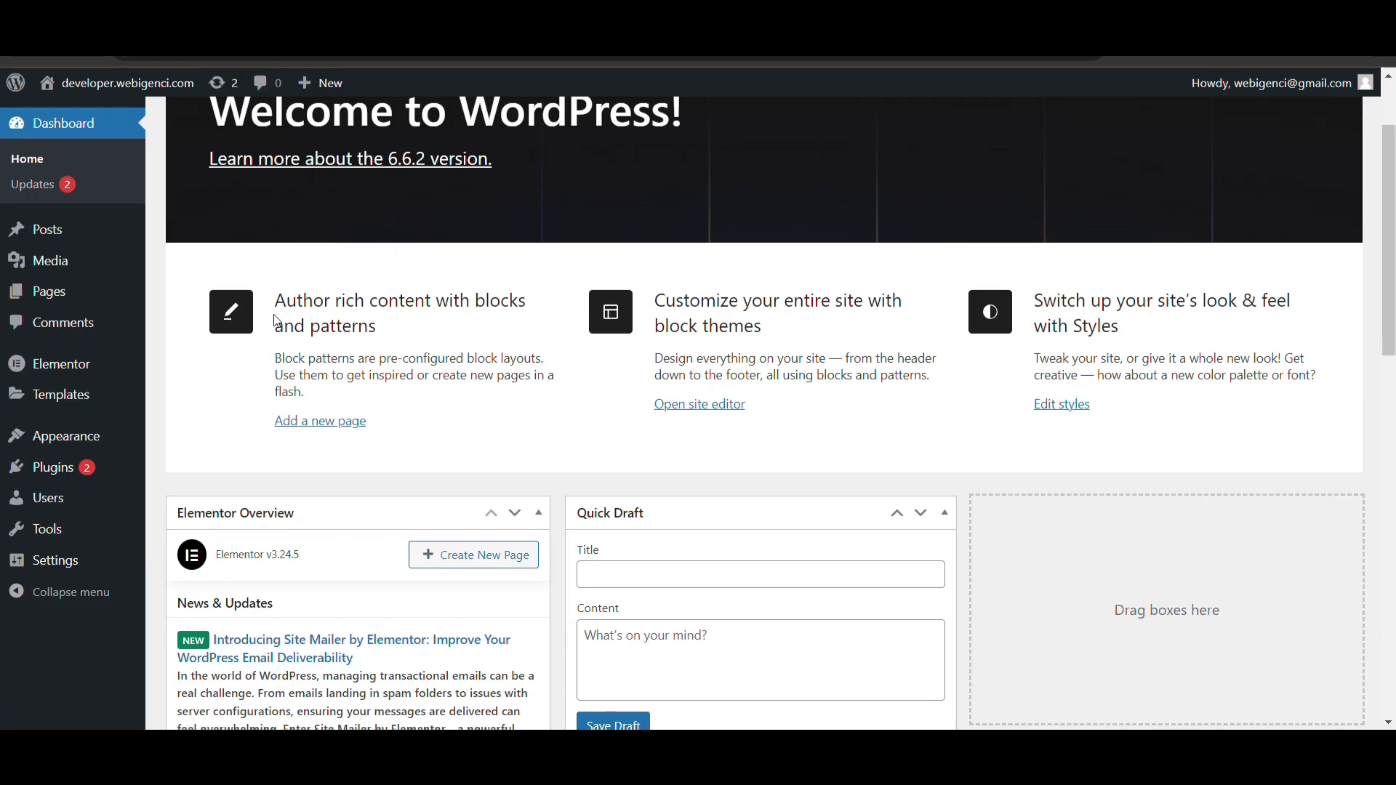
Search the plugin directory for "elementor", then install and activate the Elementor Header & Footer Builder plugin
scroll(281, 320, down, 3)
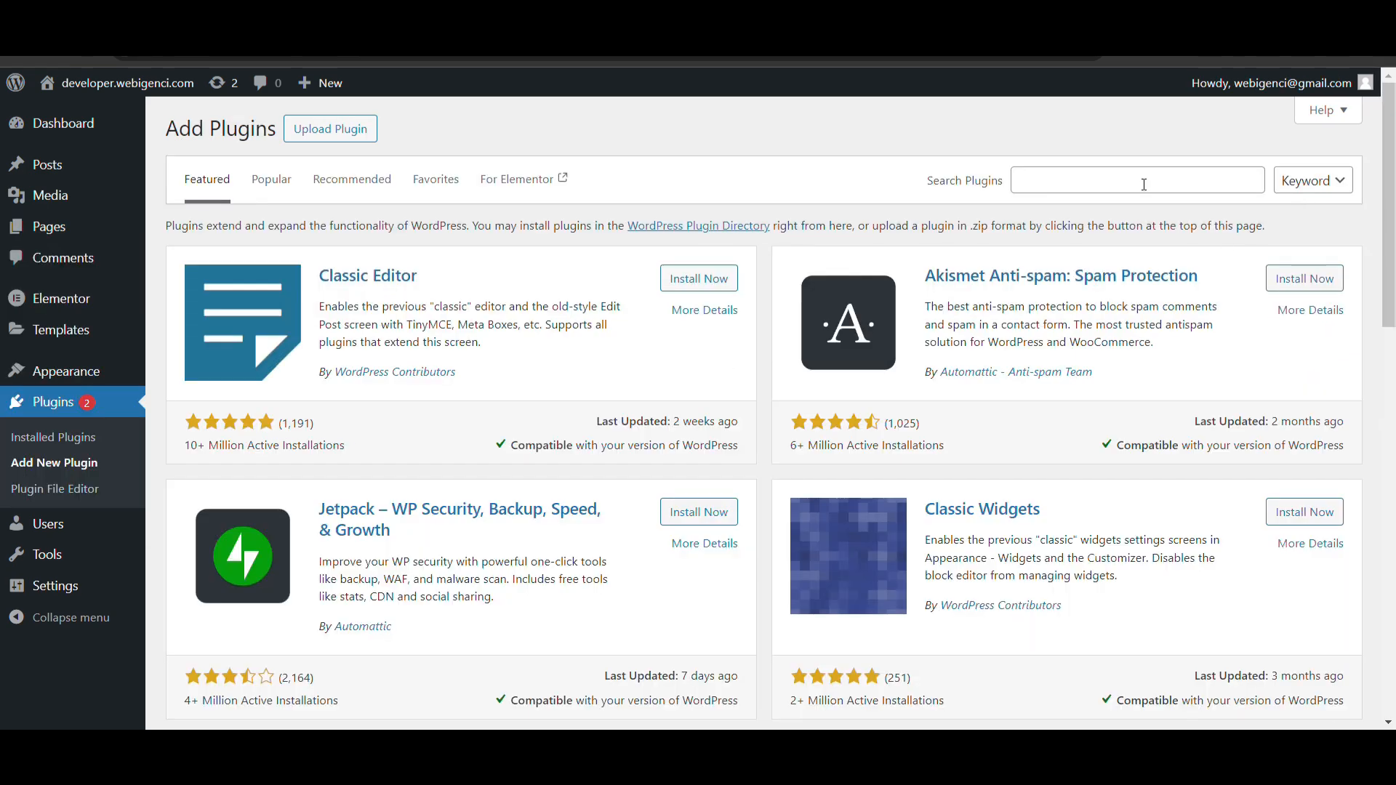
click(1144, 183)
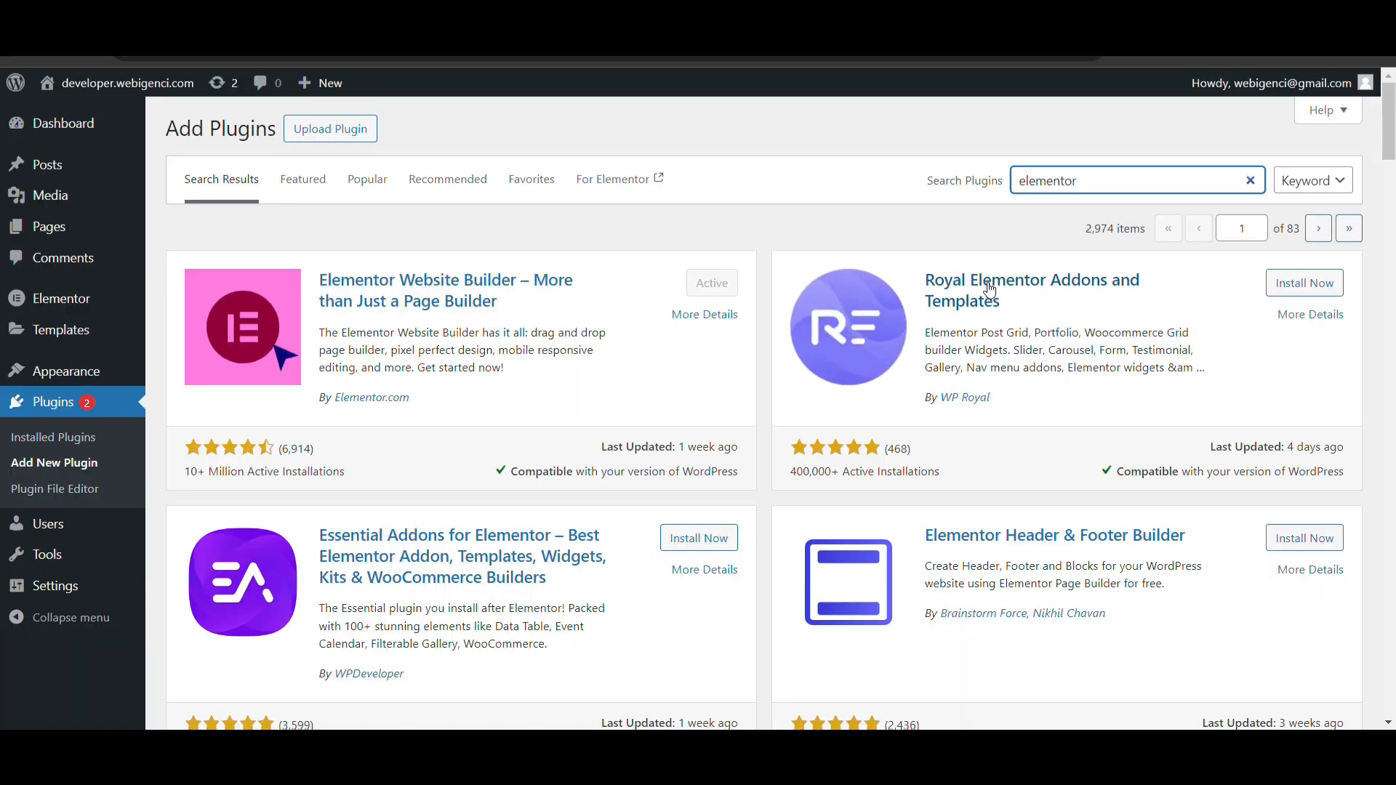
scroll(1044, 389, down, 2)
click(1286, 379)
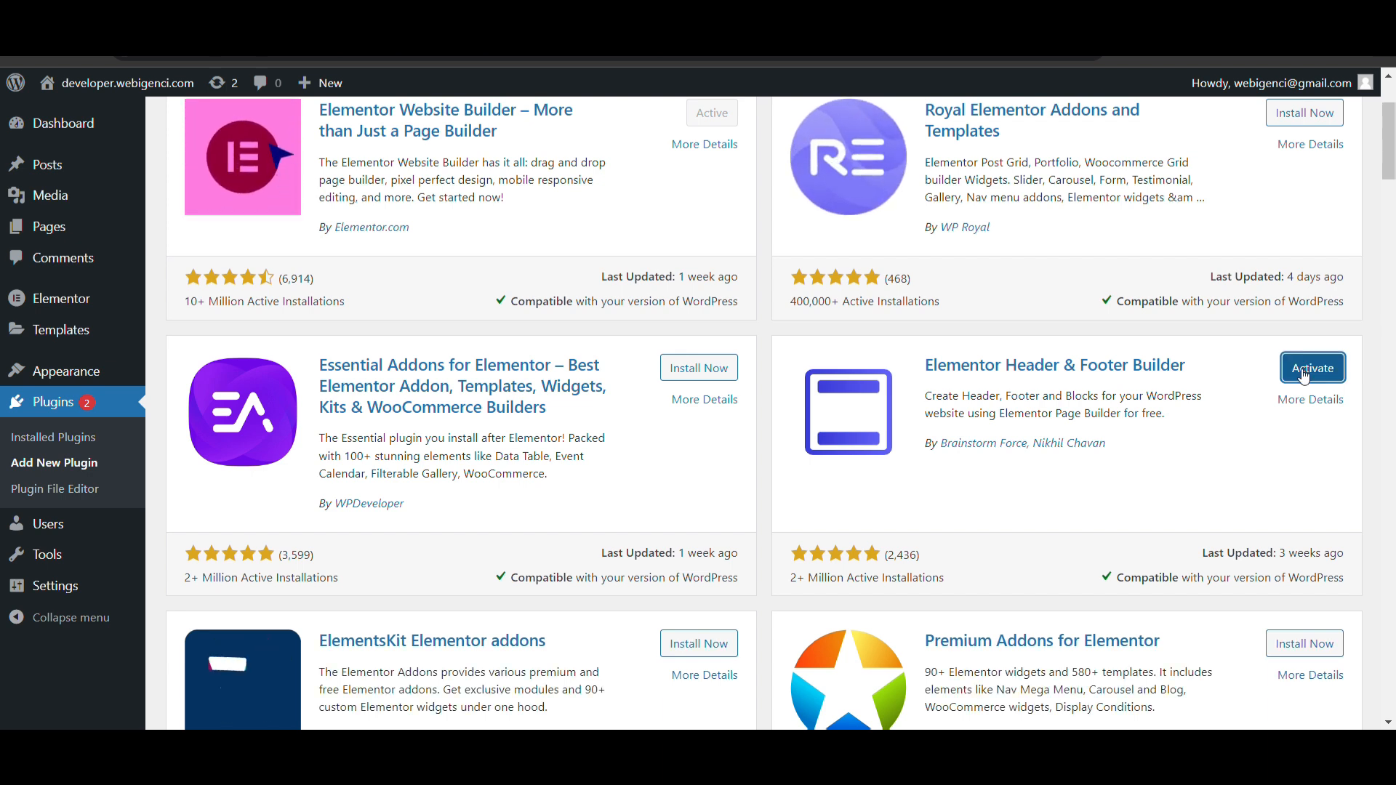
click(1304, 371)
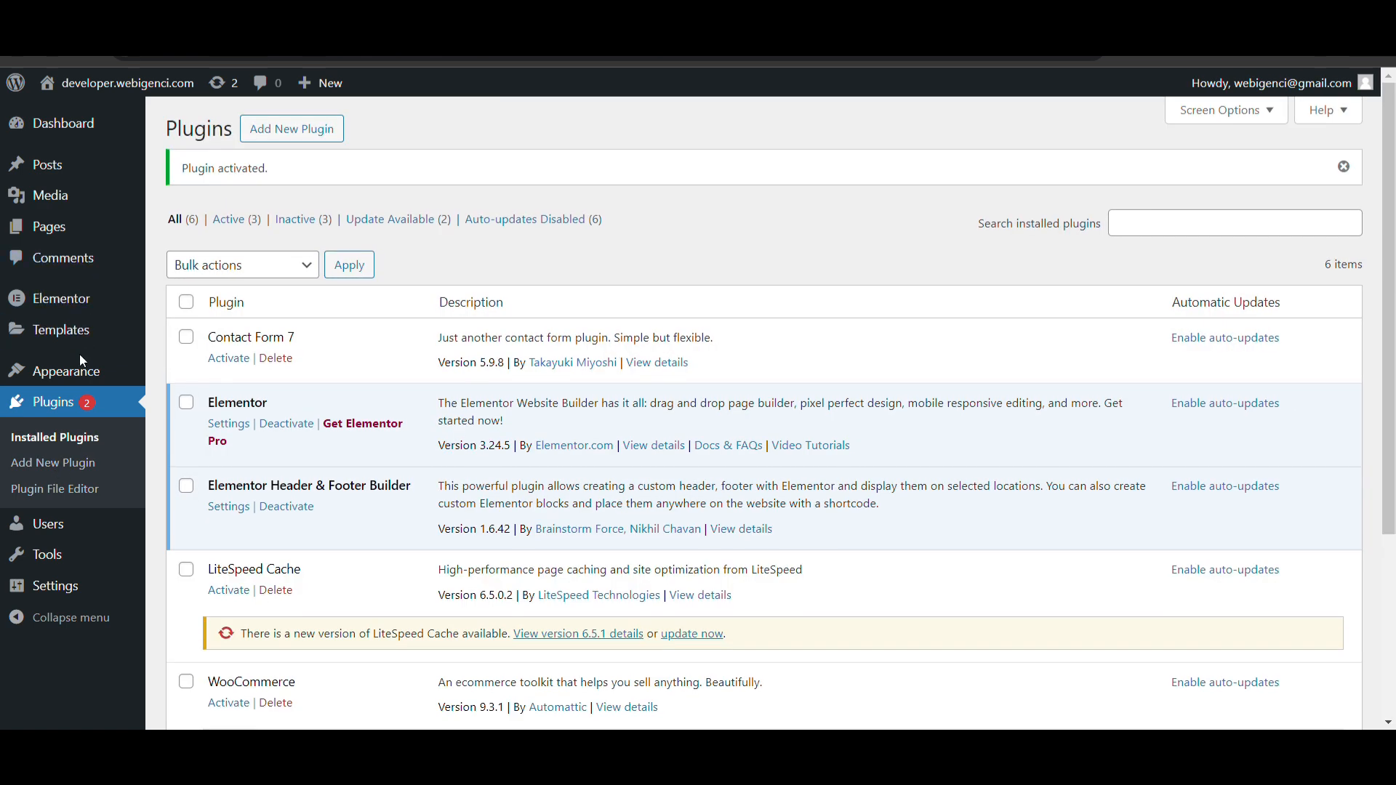
Start a new template in Elementor Header & Footer Builder and skip the introductory survey
mouse_move(93, 373)
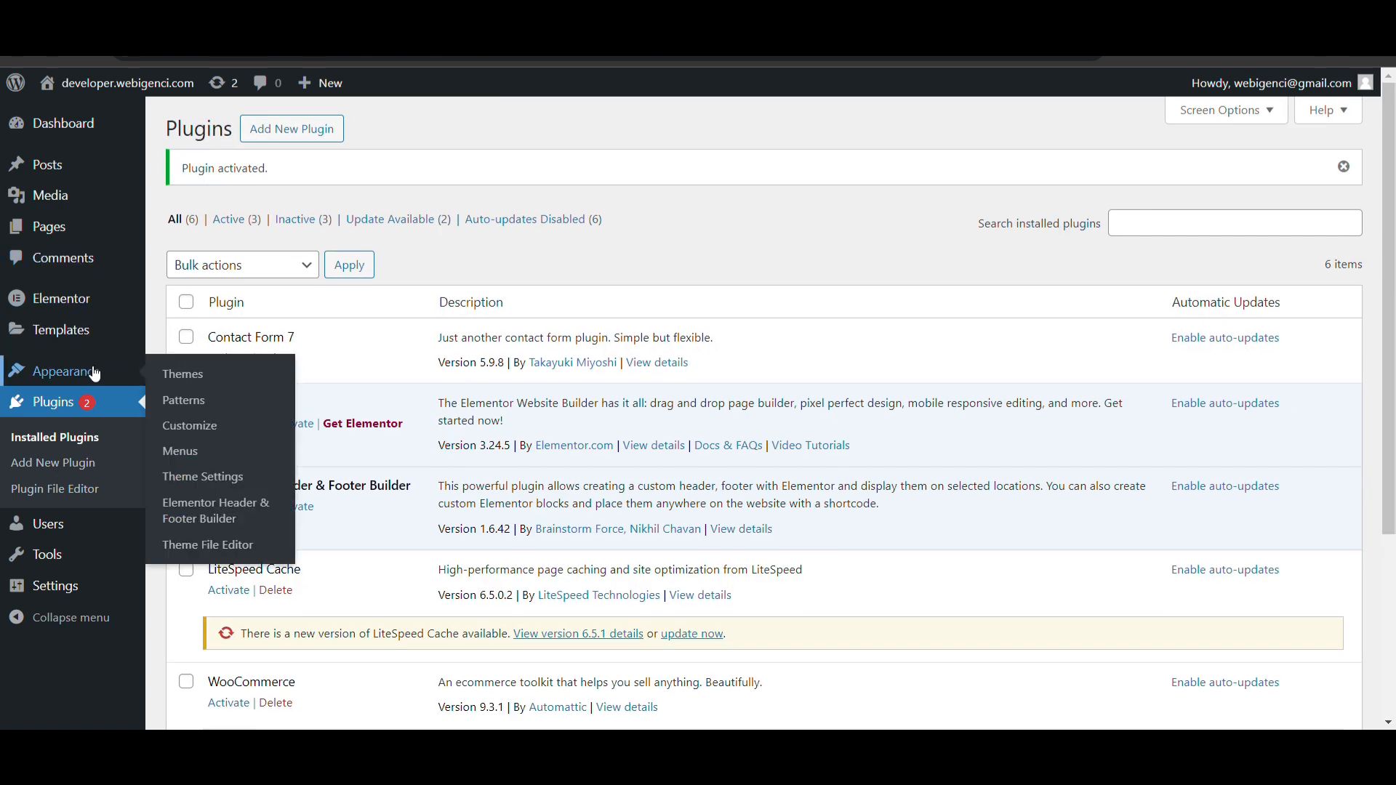
click(220, 505)
click(485, 126)
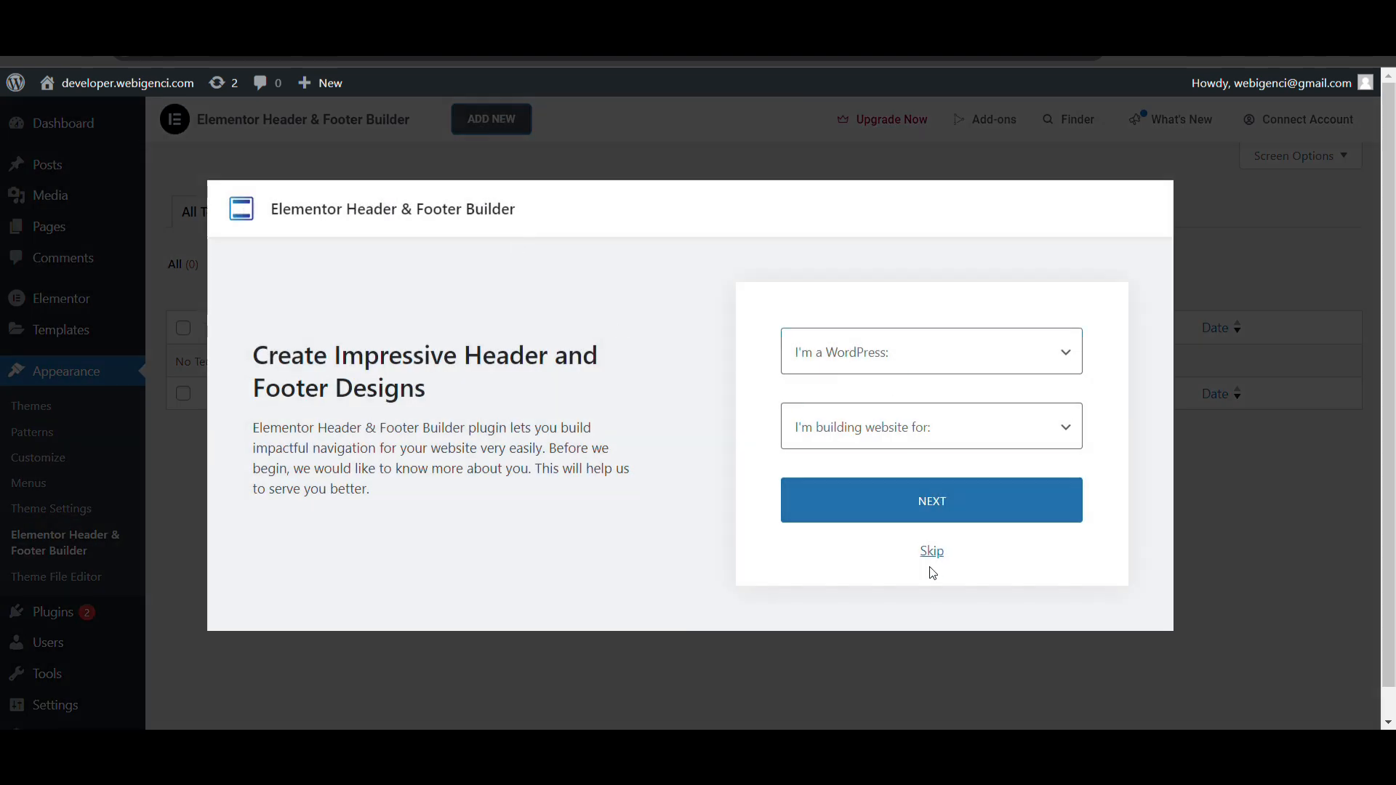
click(932, 552)
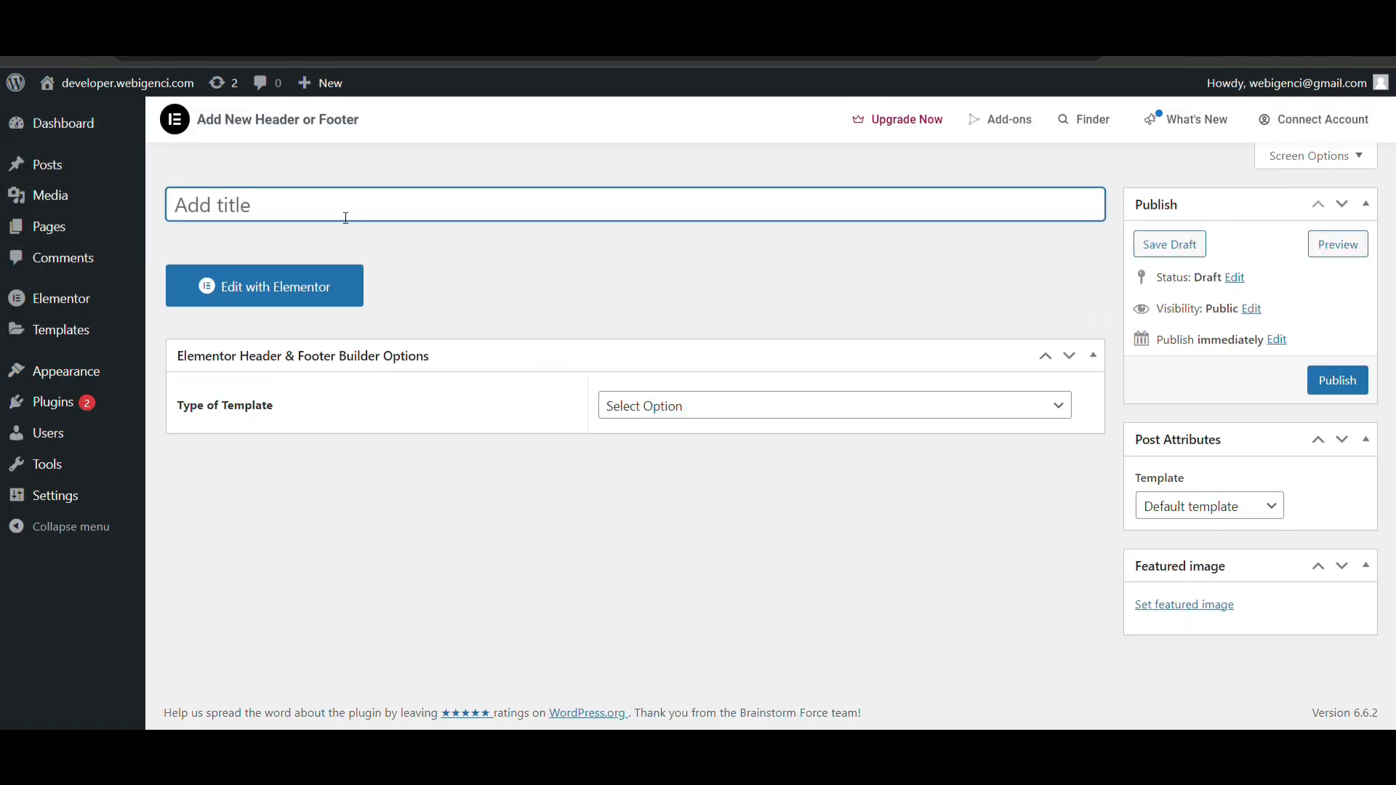
Title the new template "Header" and set its template type to Header
text(Header)
click(984, 417)
click(745, 466)
scroll(926, 417, down, 1)
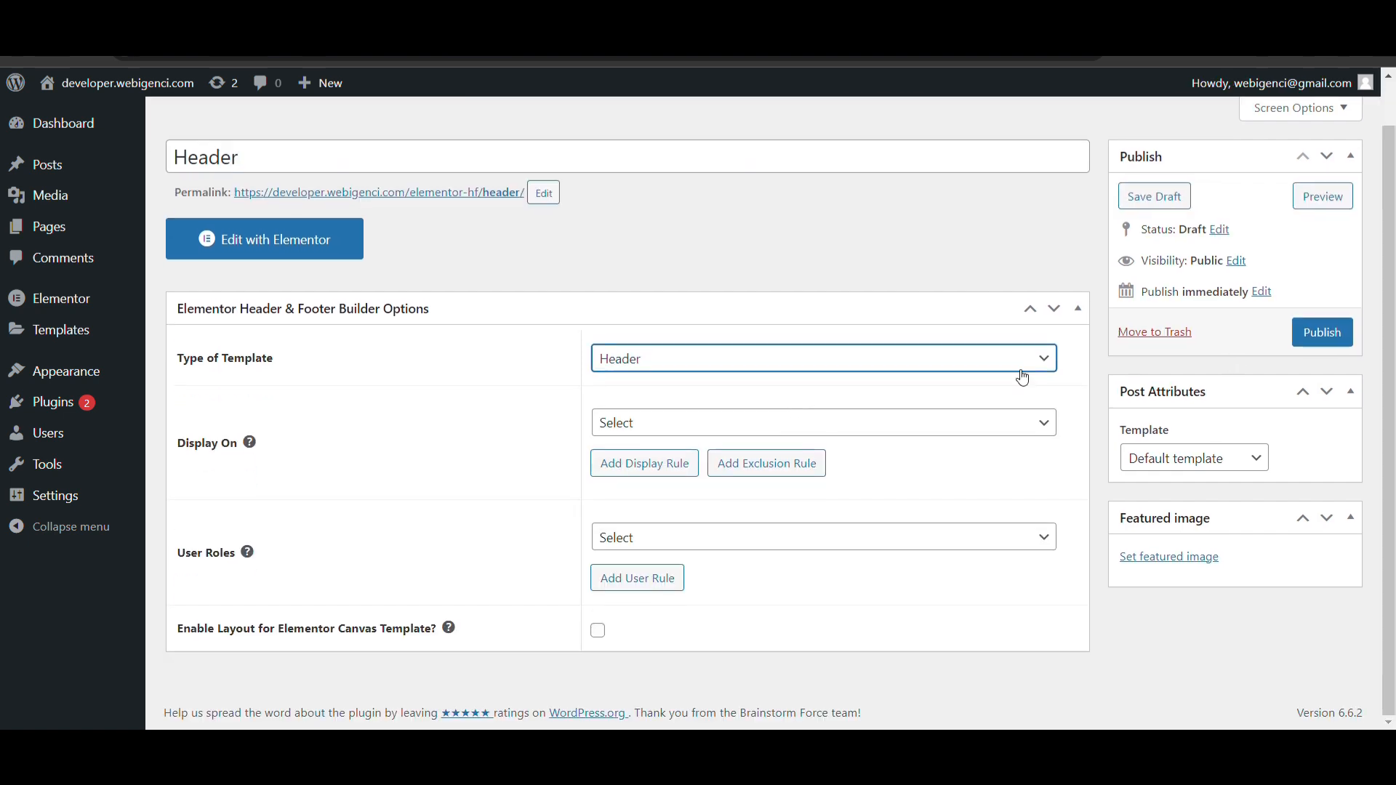
Set the header template to display on the Entire Website and publish it
click(918, 419)
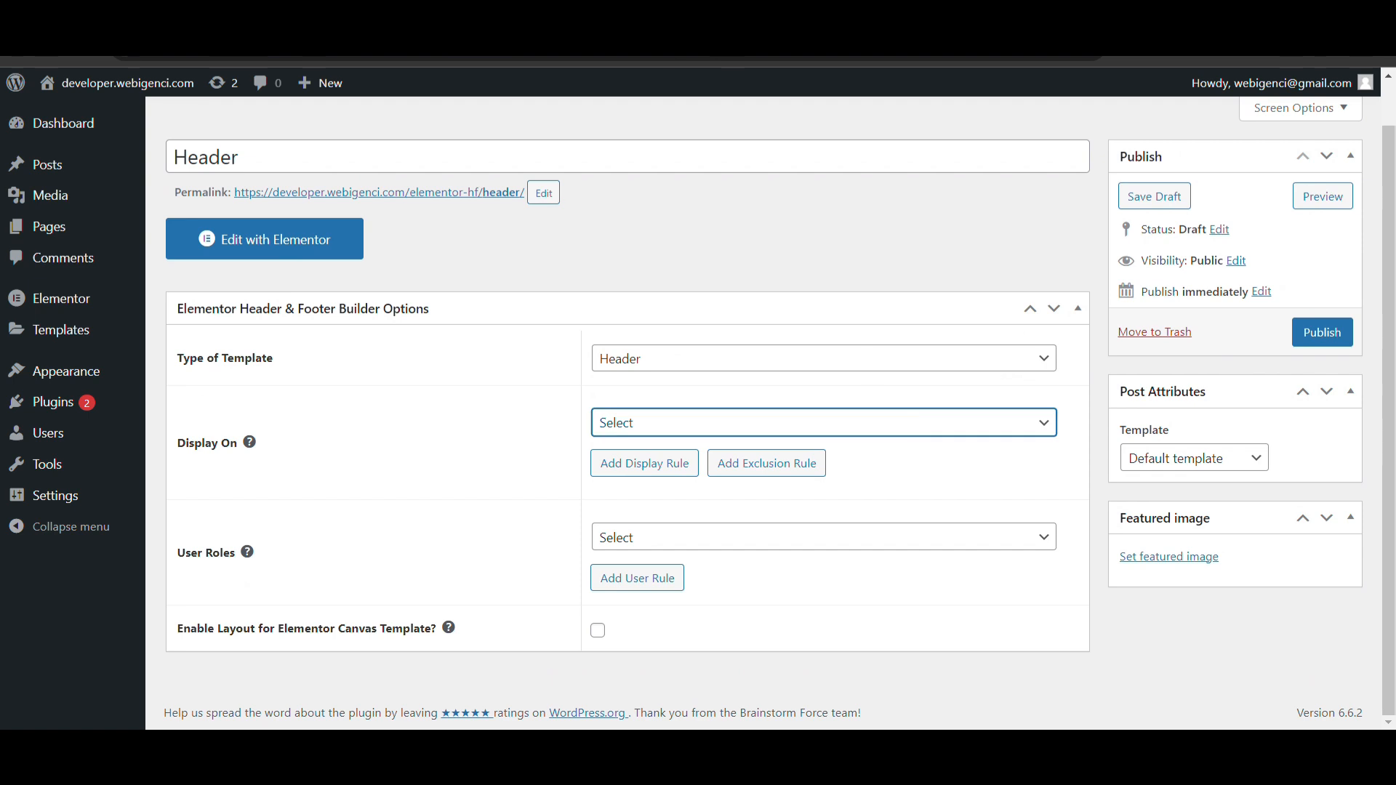
click(672, 61)
scroll(1164, 327, up, 1)
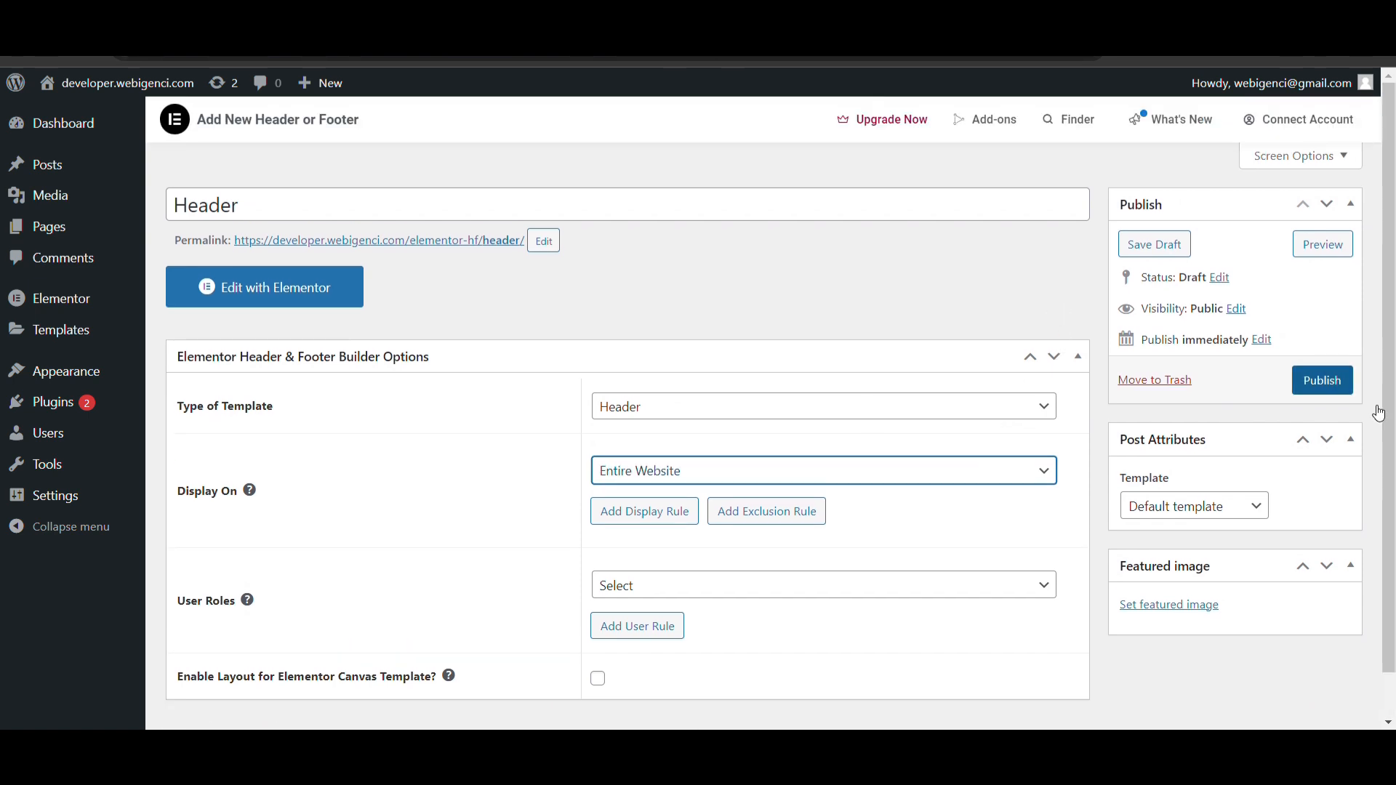
click(1310, 391)
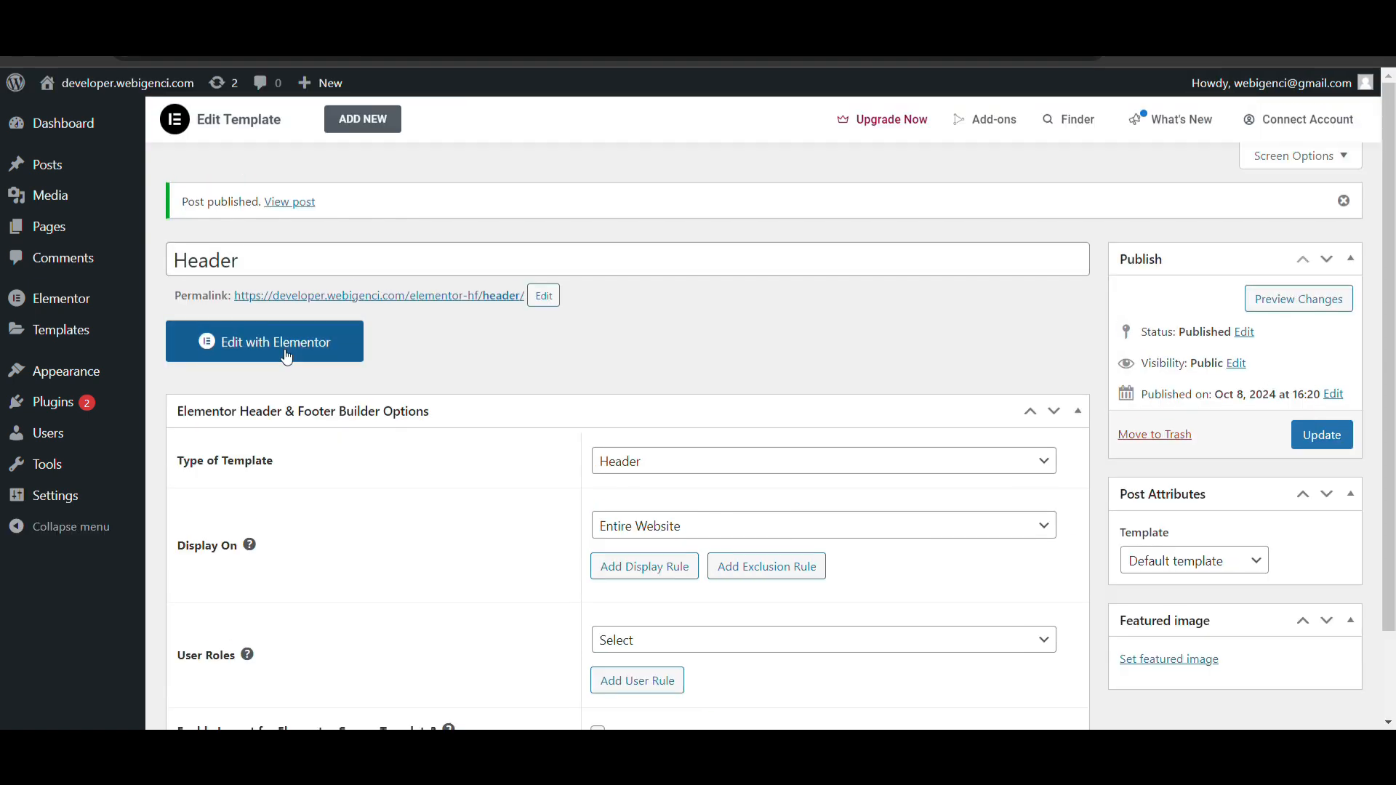
Publish the empty header template from the Elementor editor and return to its WordPress edit page
click(274, 350)
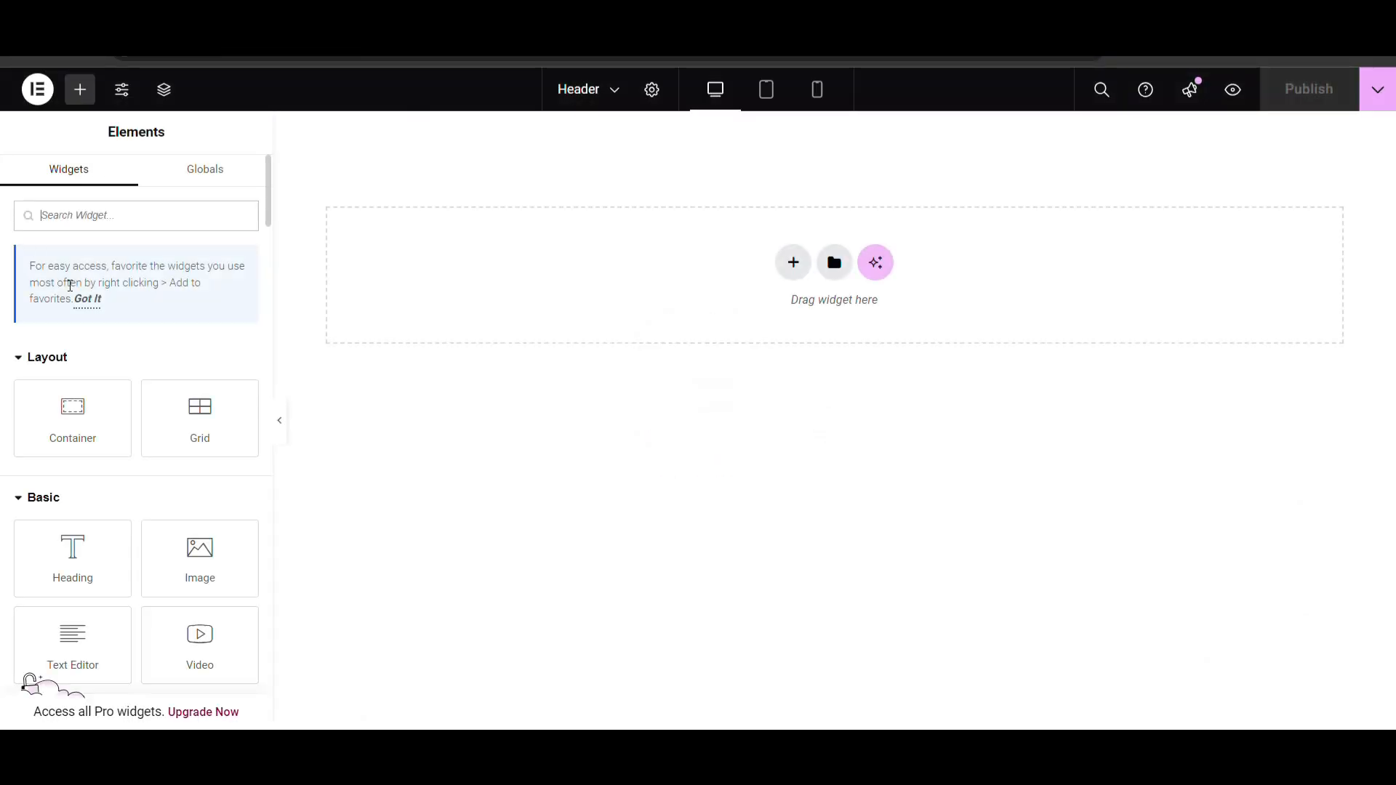
click(795, 263)
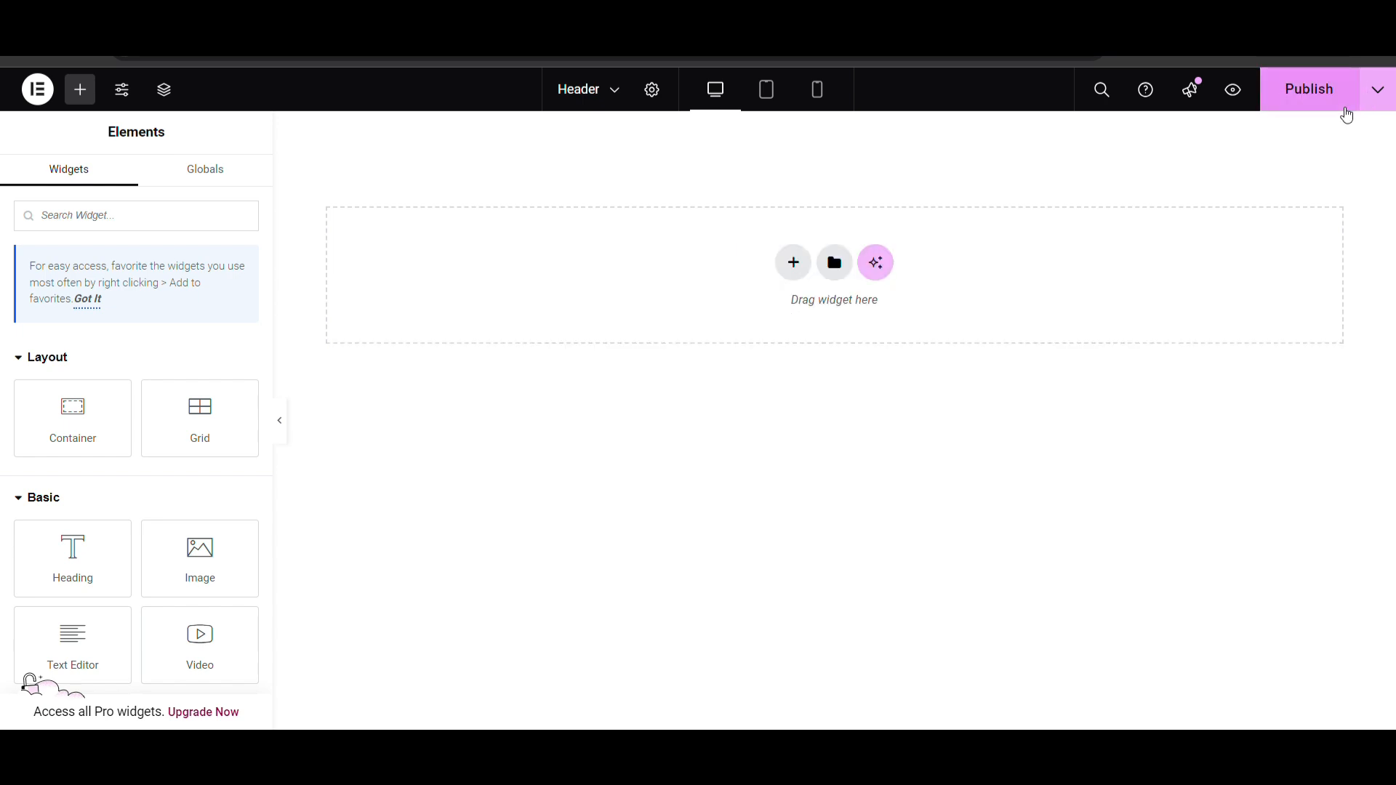
click(1346, 115)
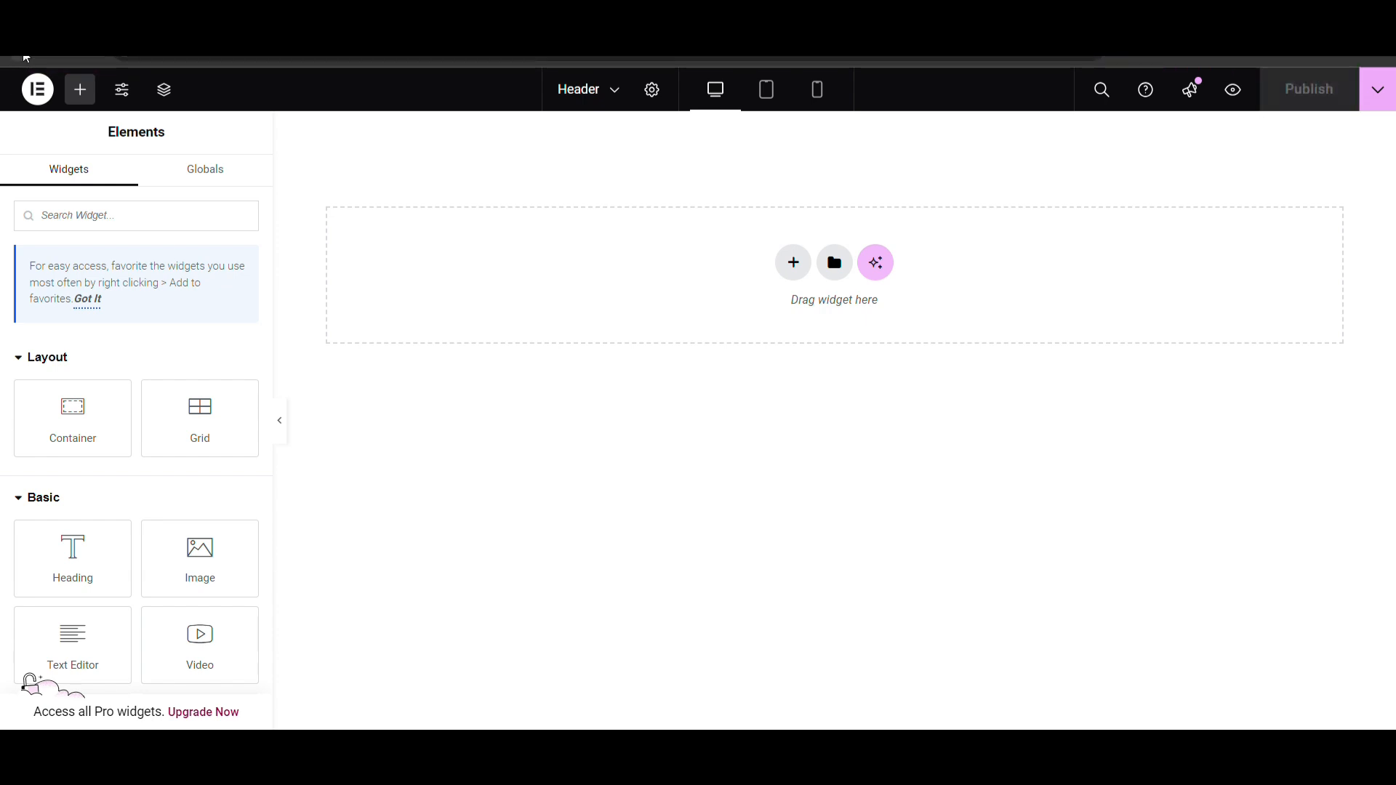
click(24, 56)
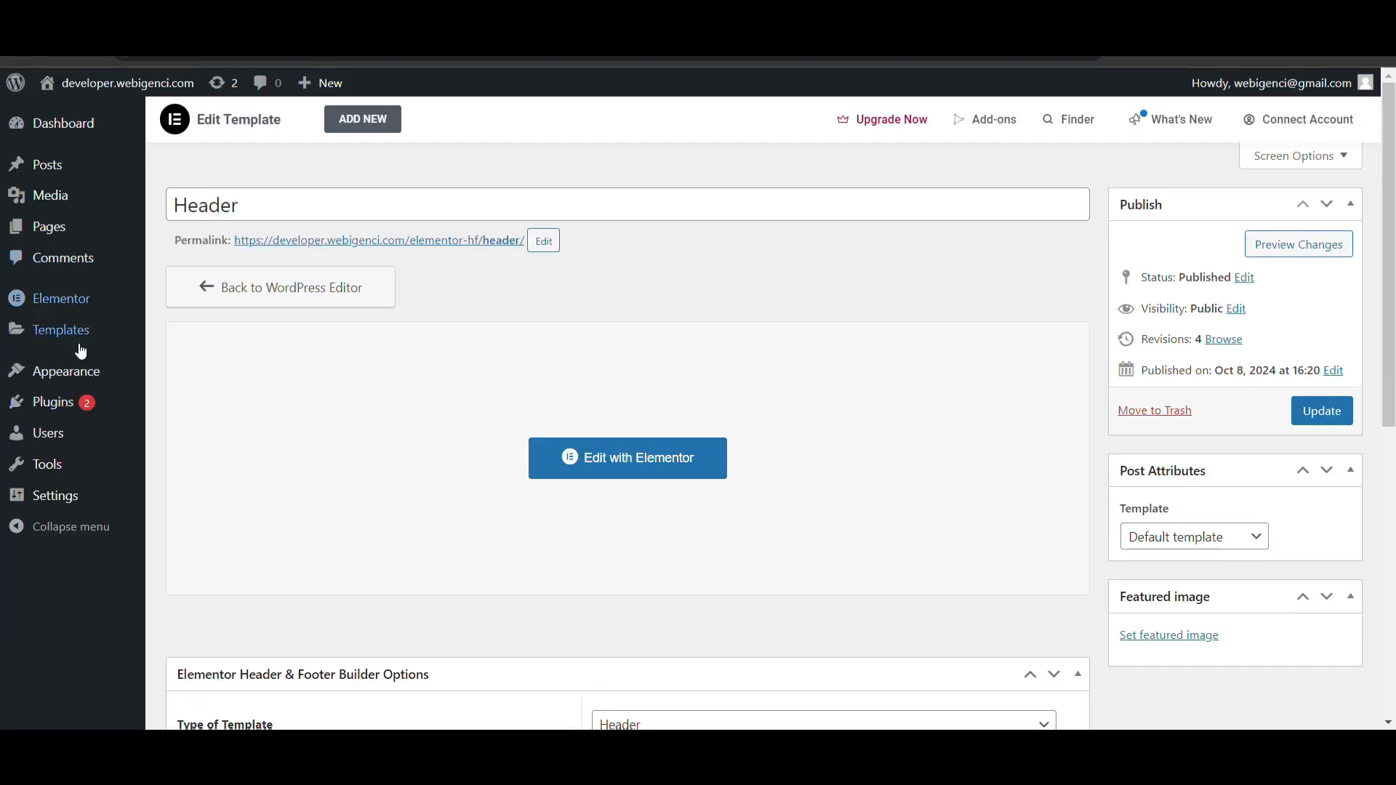
Open the experiments and features section of the Elementor settings
mouse_move(82, 302)
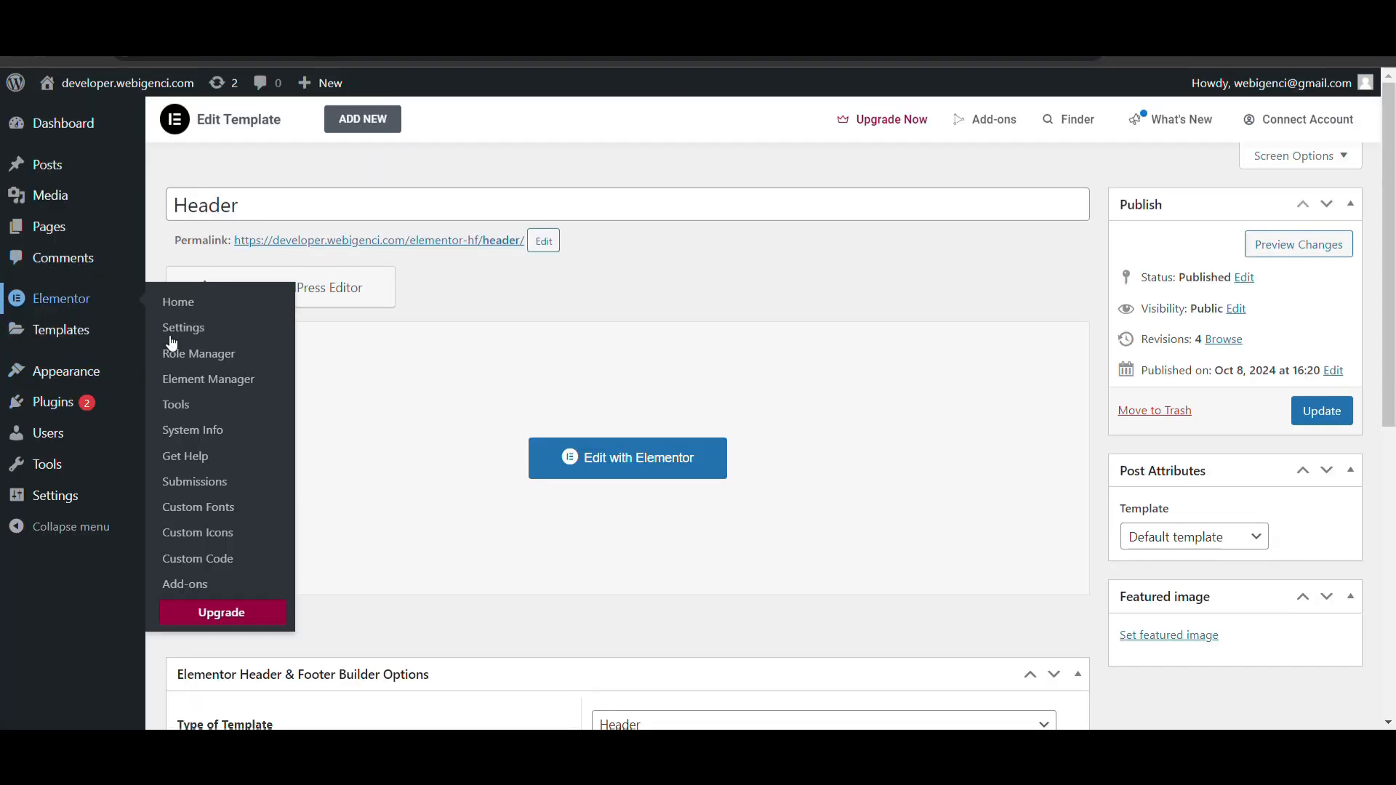
click(210, 407)
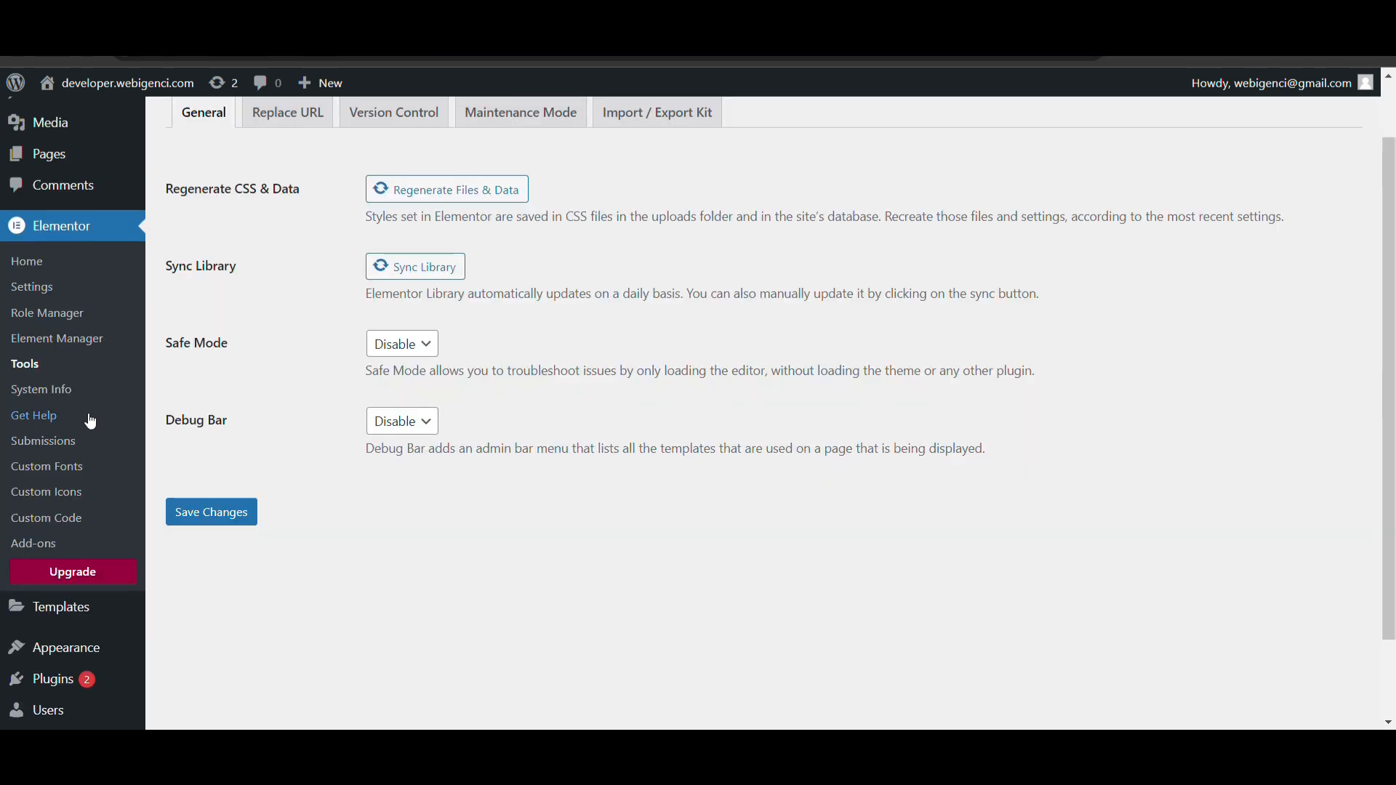
click(43, 289)
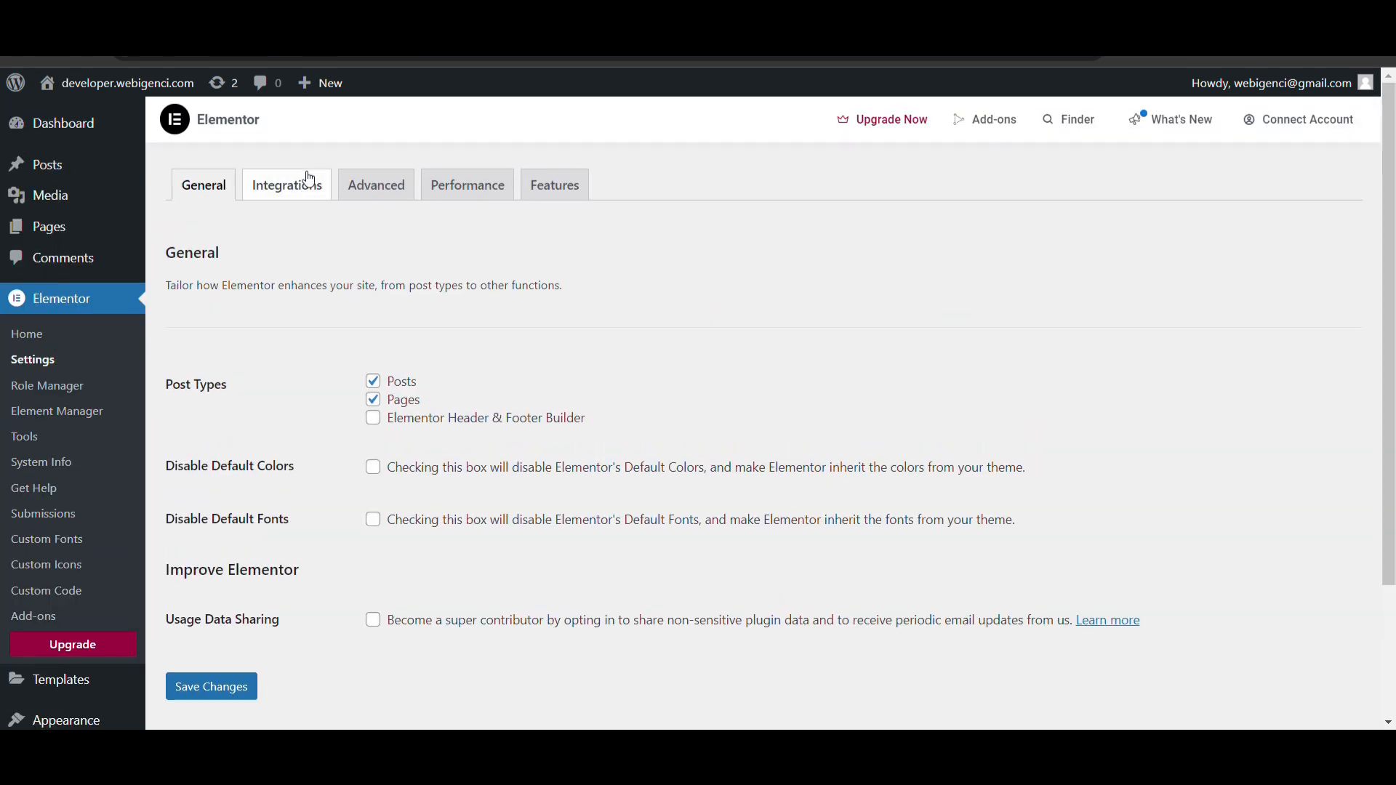
click(454, 186)
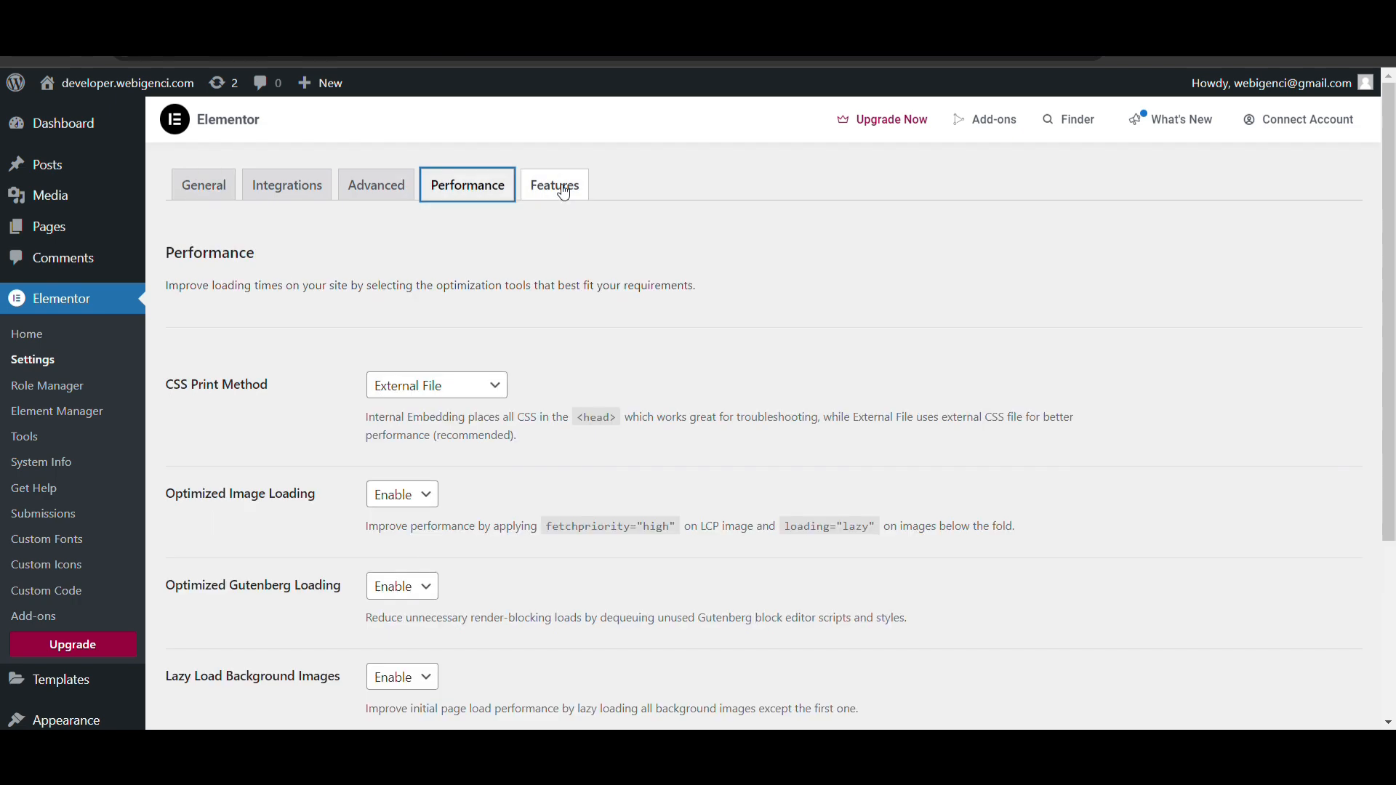
click(563, 194)
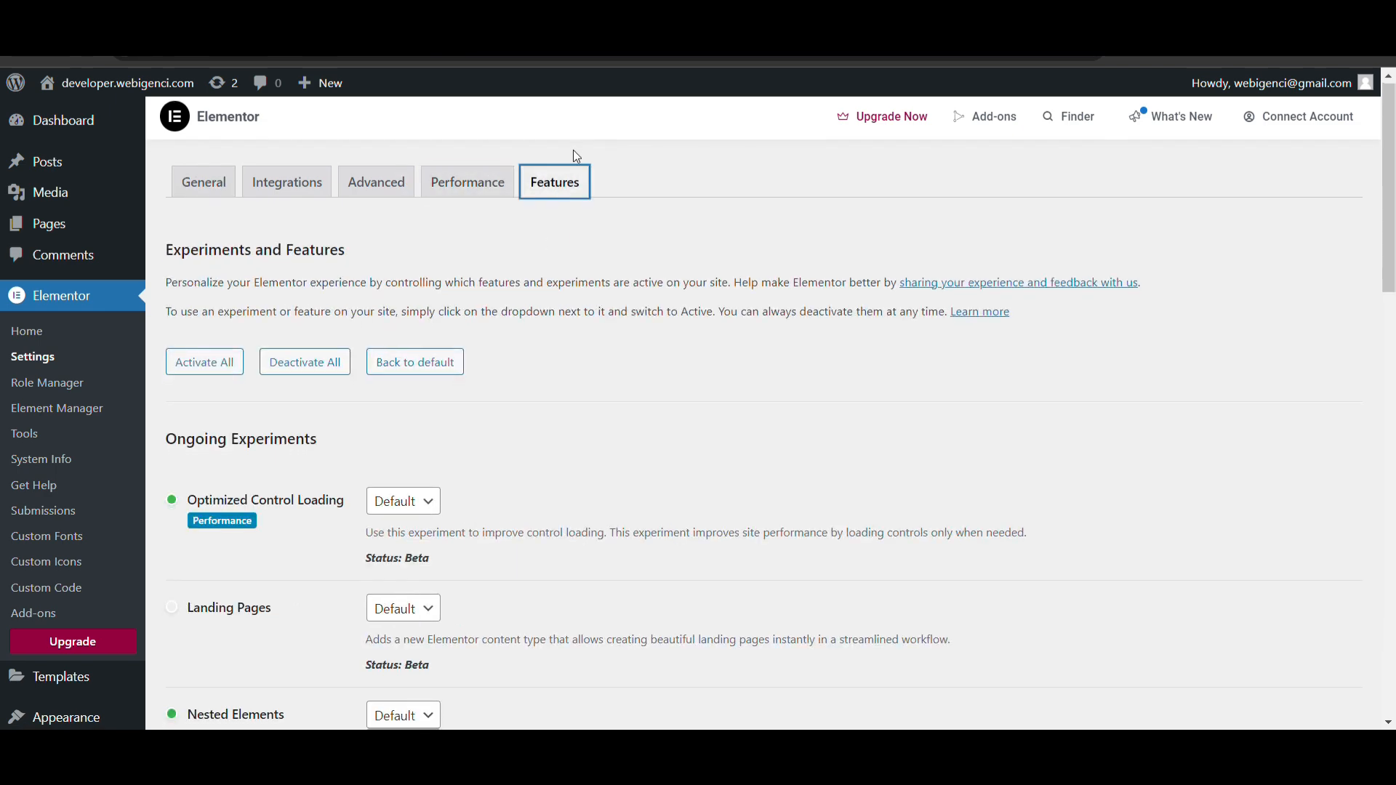
Set the Grid Container feature to Inactive among the stable features
scroll(573, 150, down, 5)
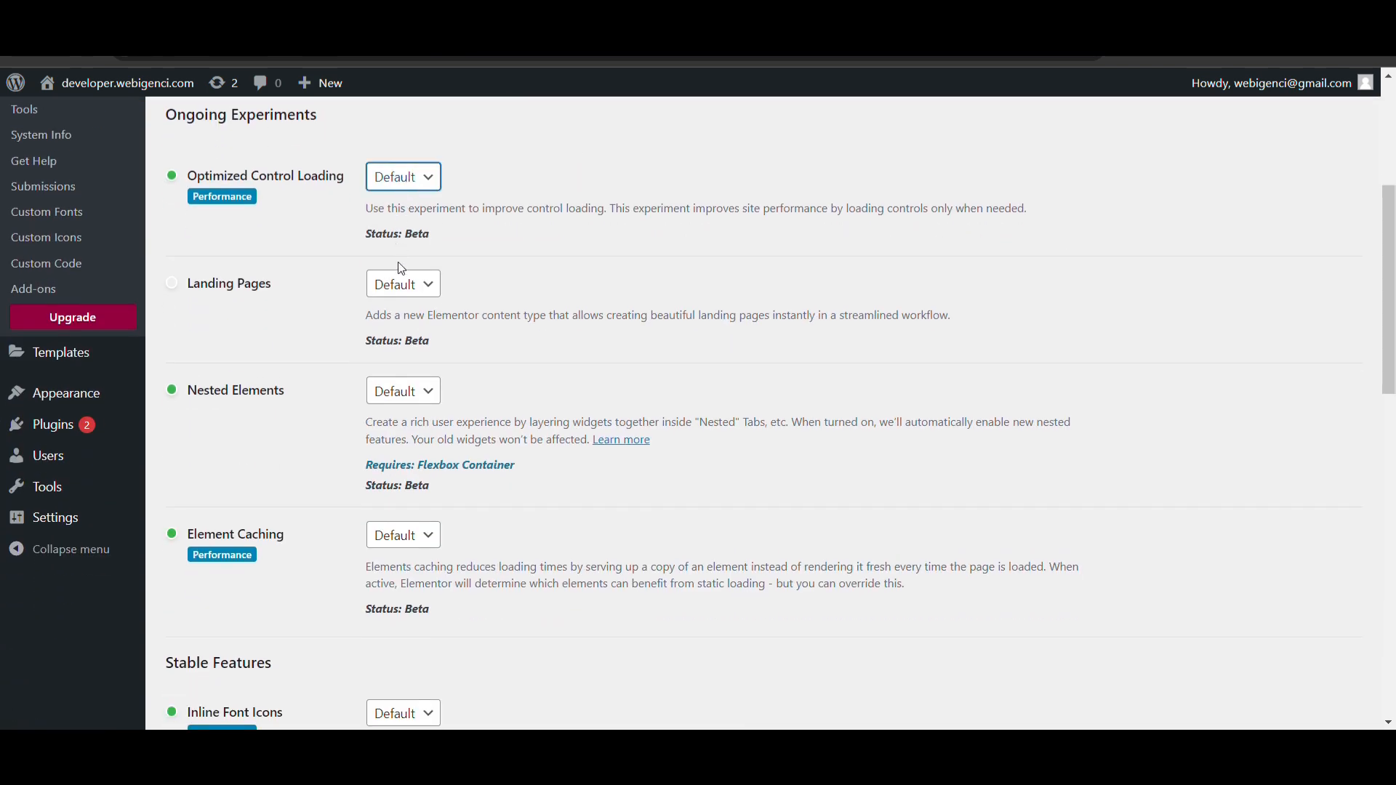
scroll(416, 180, down, 5)
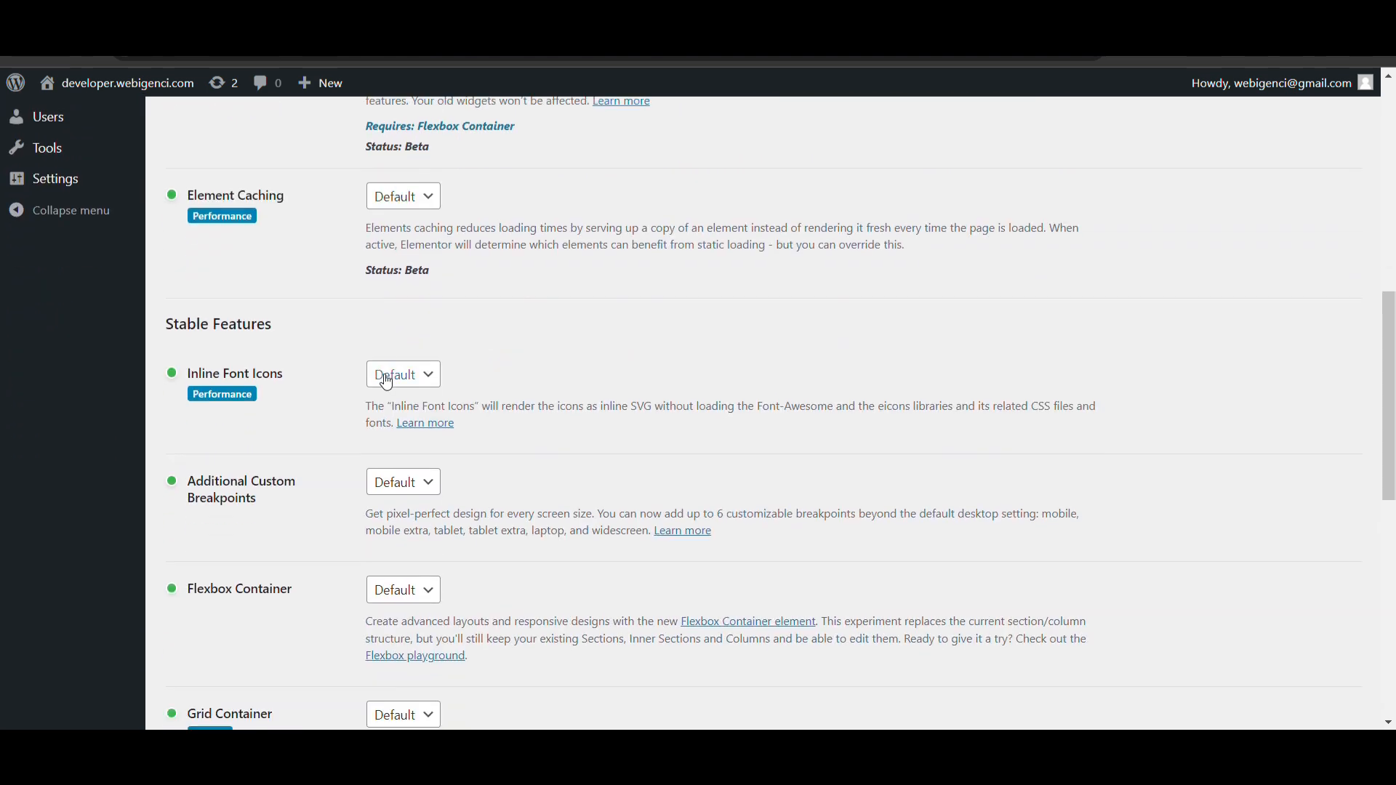
scroll(380, 374, down, 5)
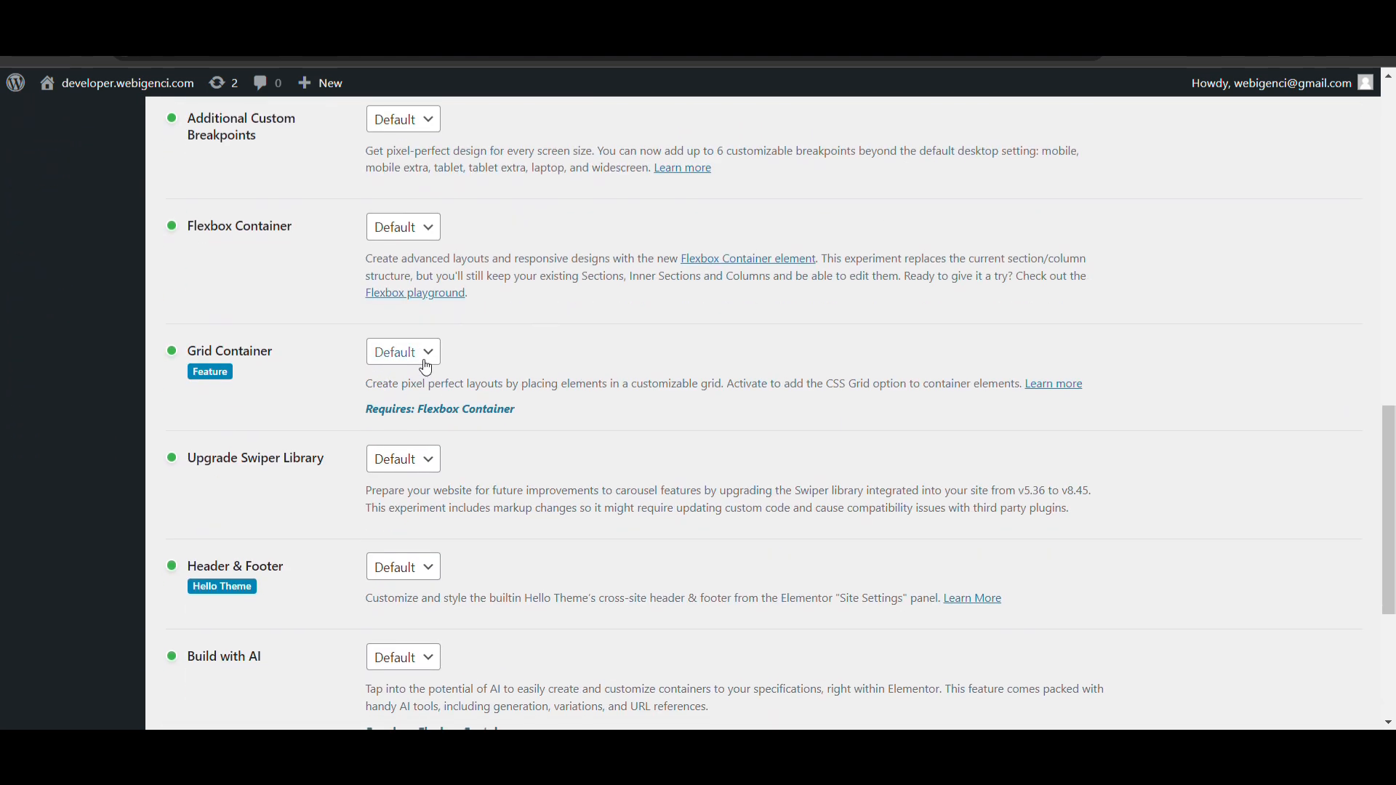
click(426, 368)
click(403, 426)
scroll(377, 416, down, 2)
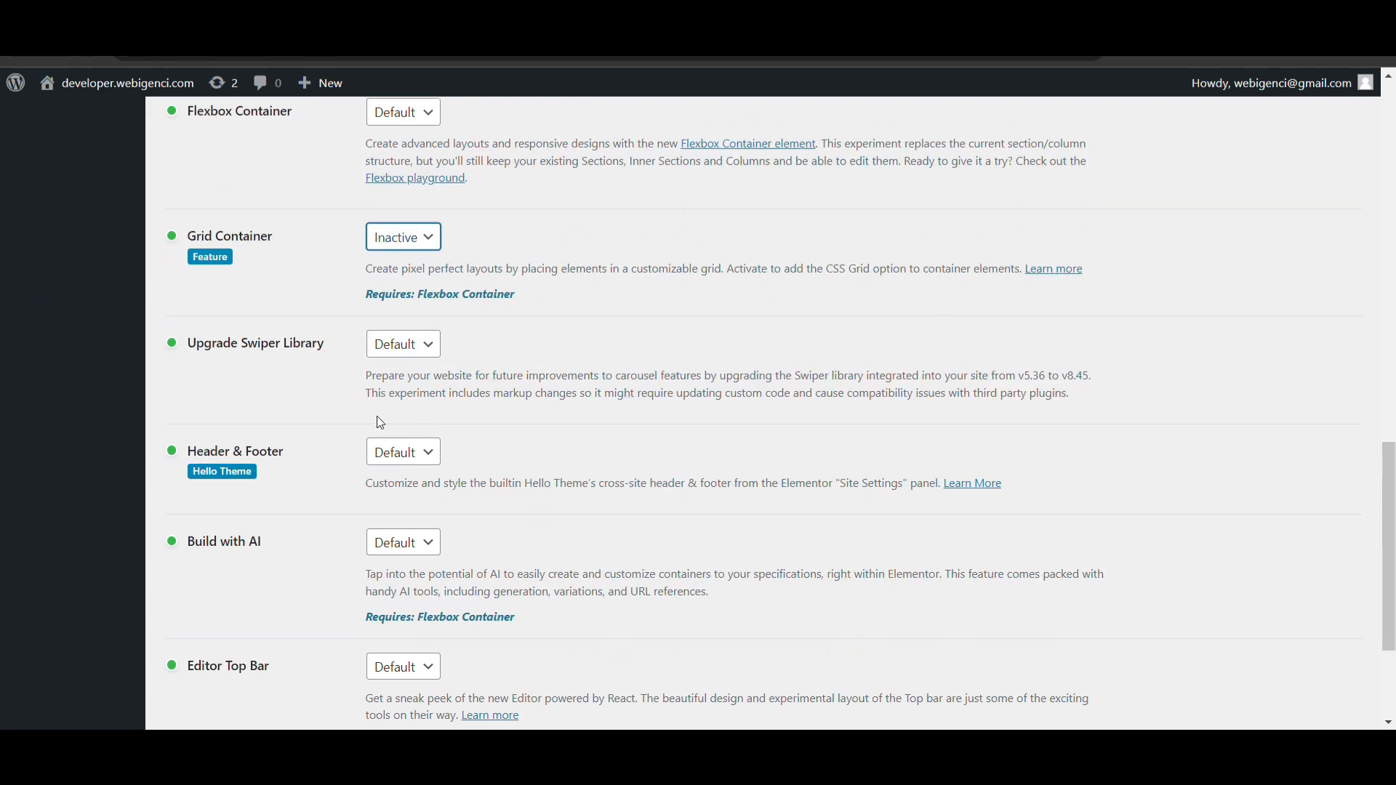
Deactivate the Flexbox Container feature together with the features that depend on it, and save the settings
scroll(372, 419, down, 3)
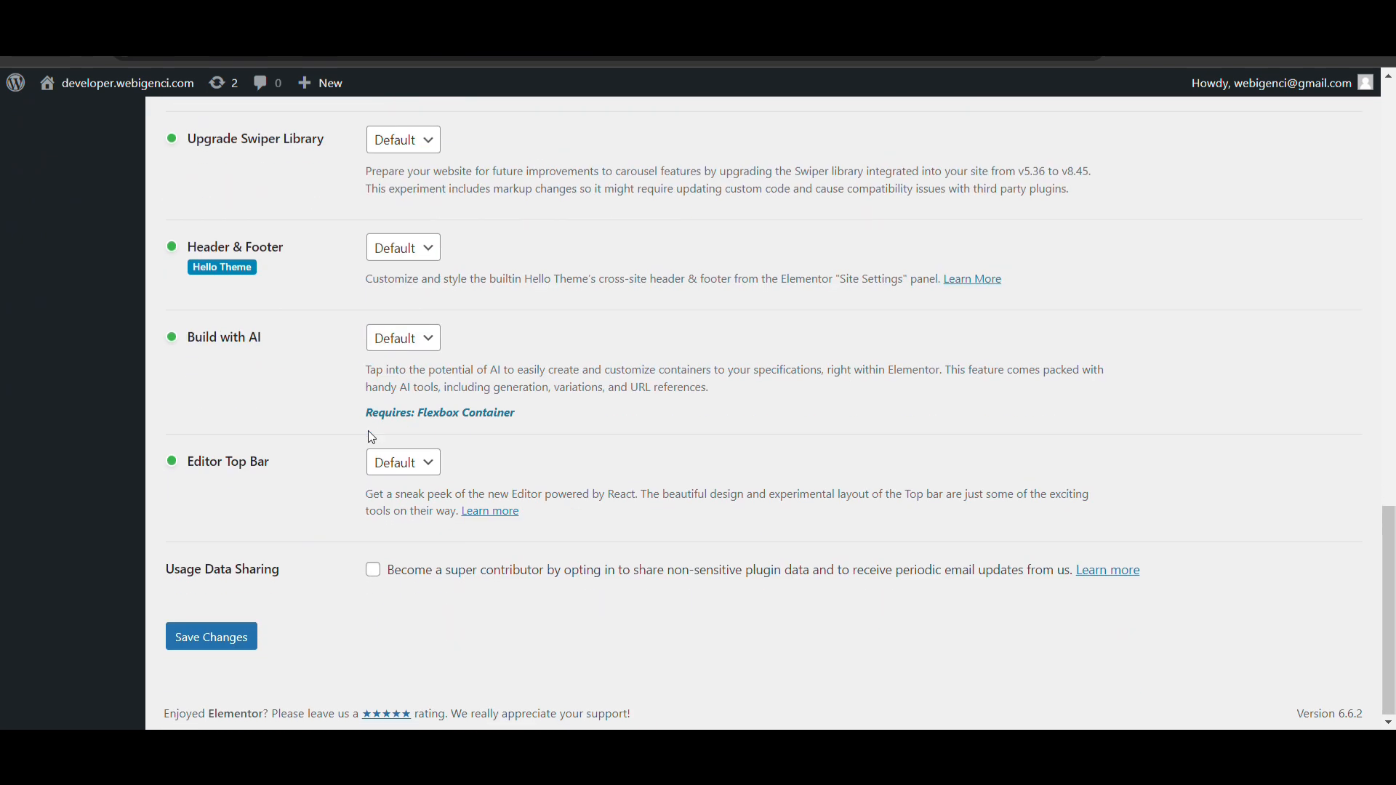
scroll(371, 437, up, 6)
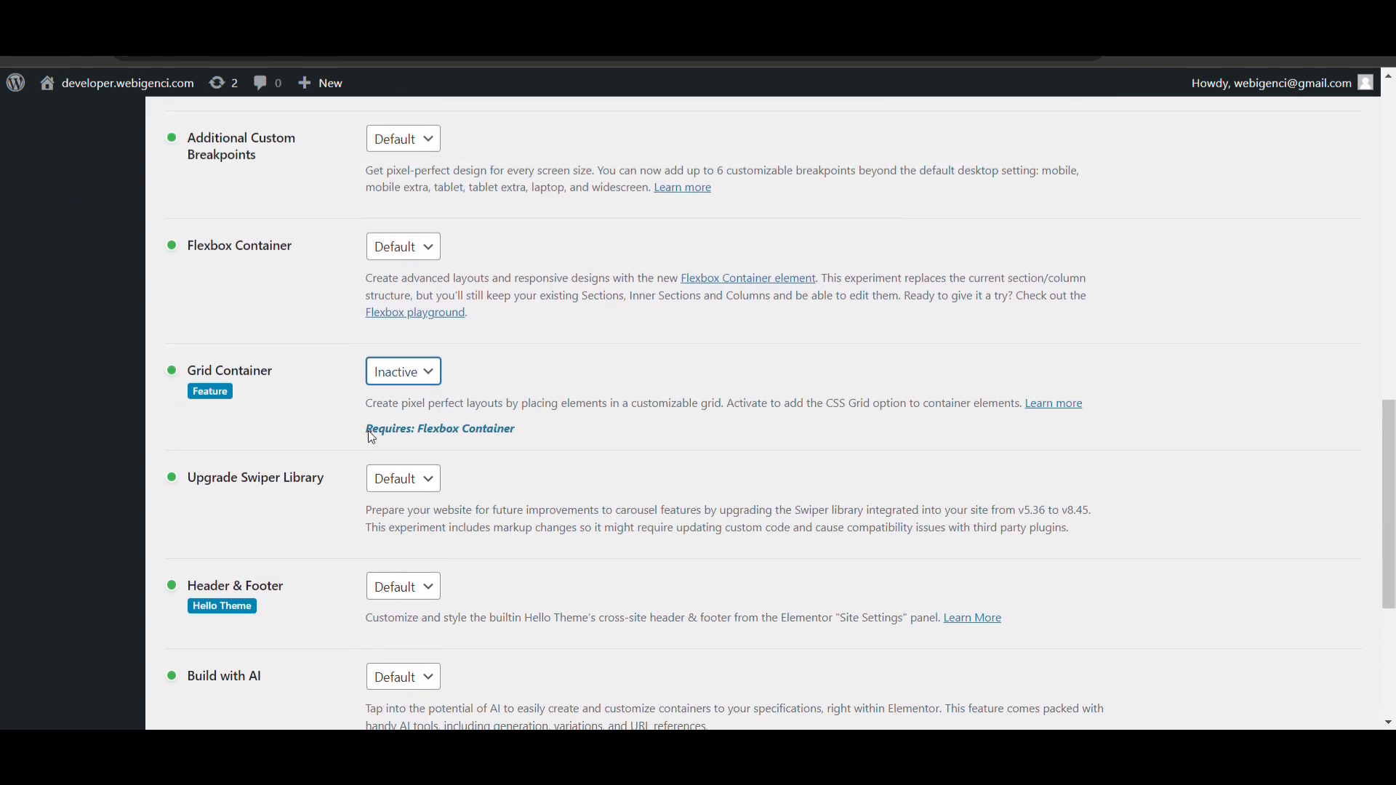
click(429, 342)
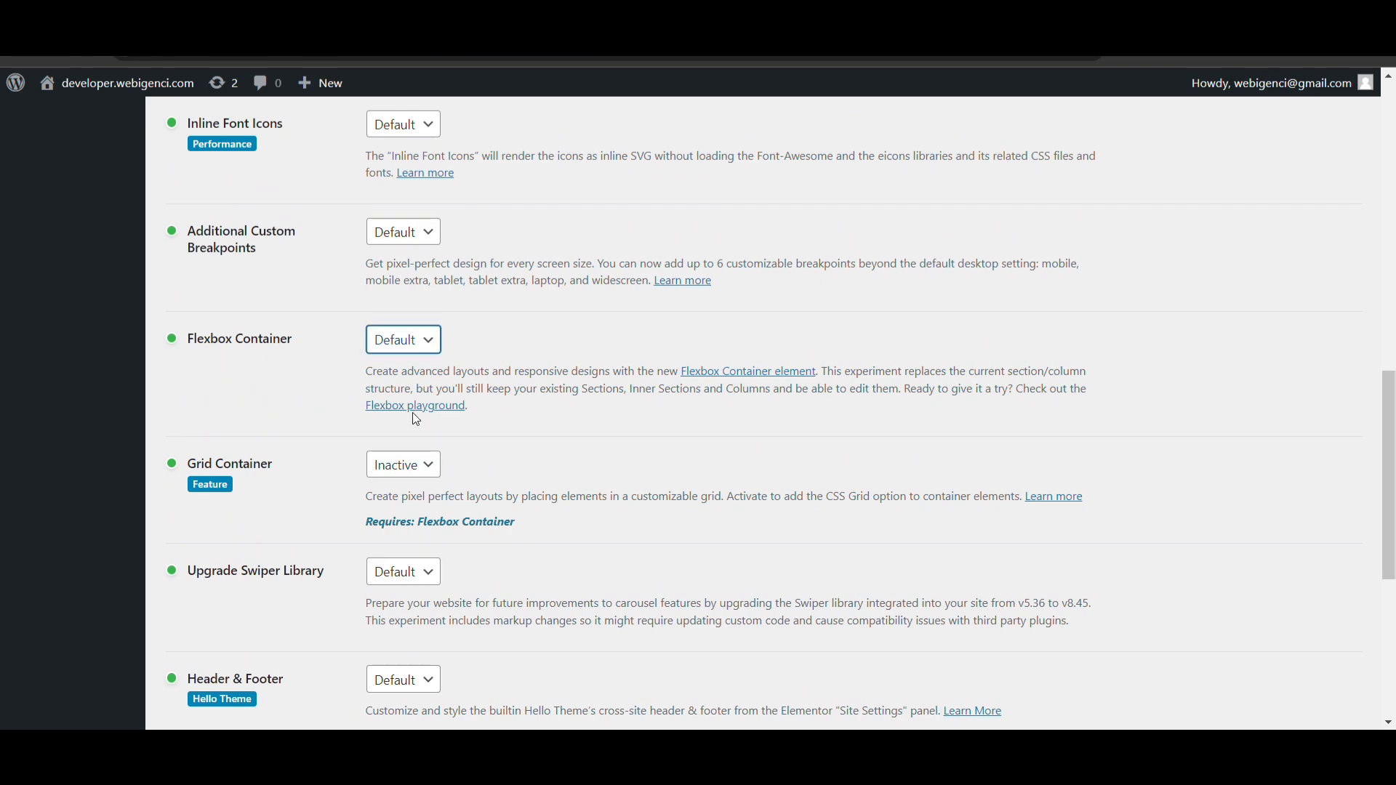
click(412, 412)
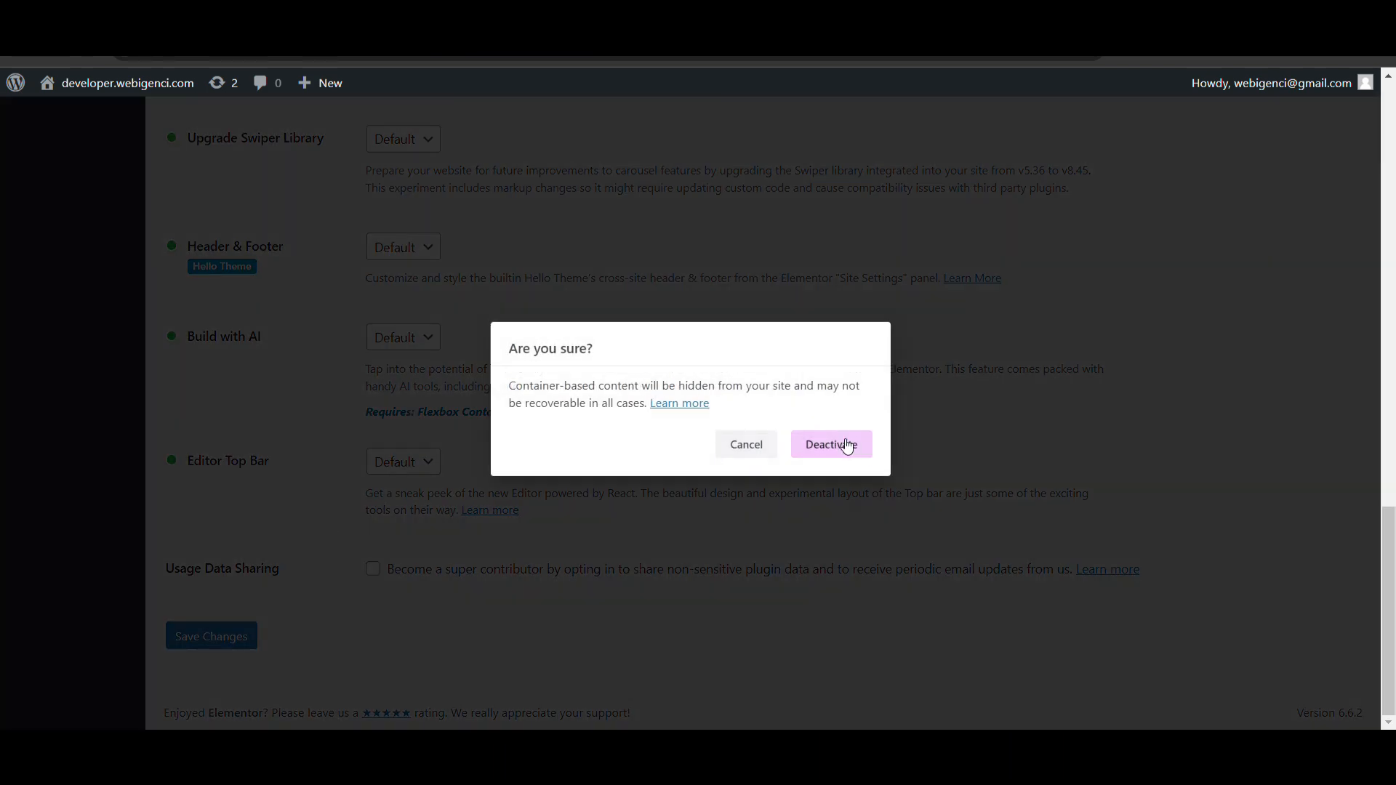
click(846, 445)
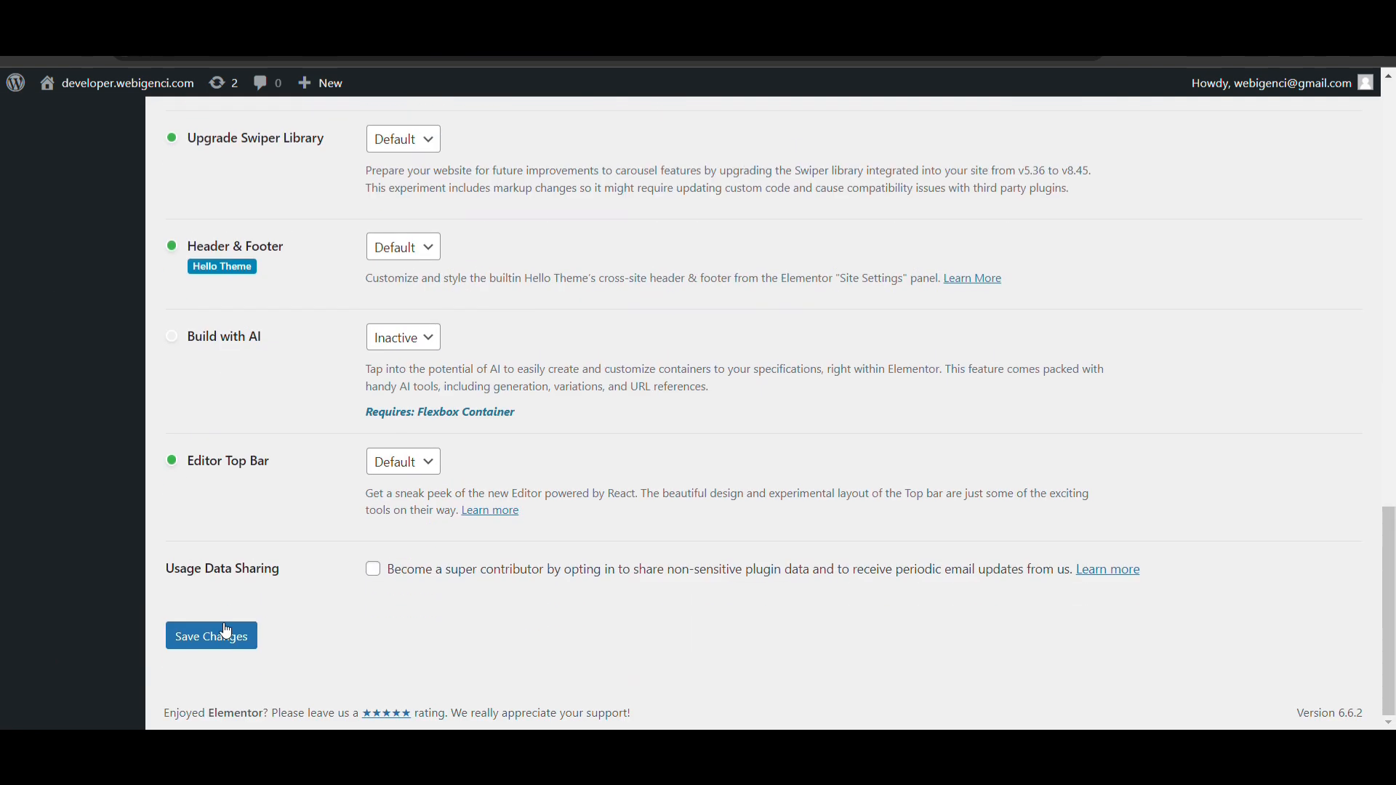
click(227, 635)
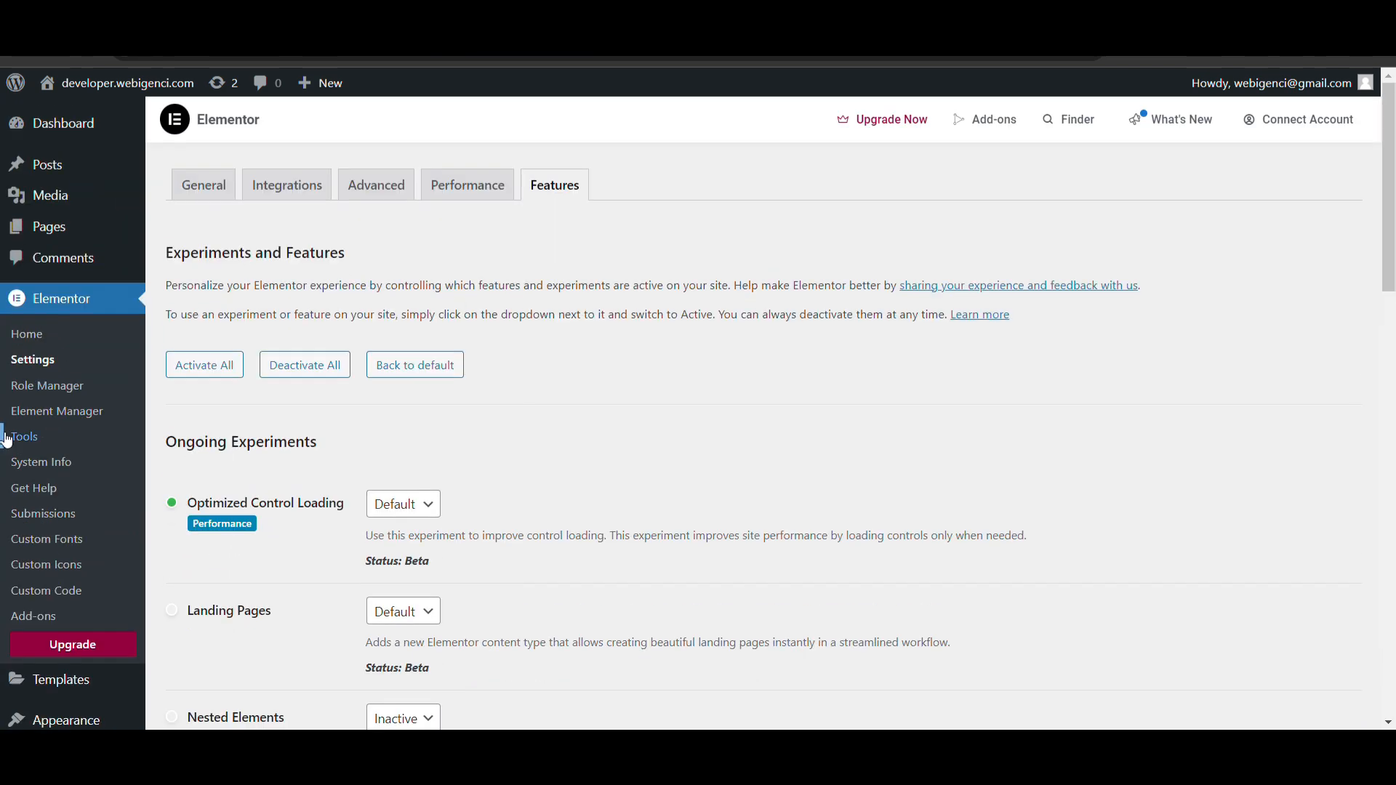
Open the Header template from the Elementor Header & Footer Builder list for editing with Elementor
scroll(34, 418, down, 10)
scroll(93, 280, up, 5)
mouse_move(102, 230)
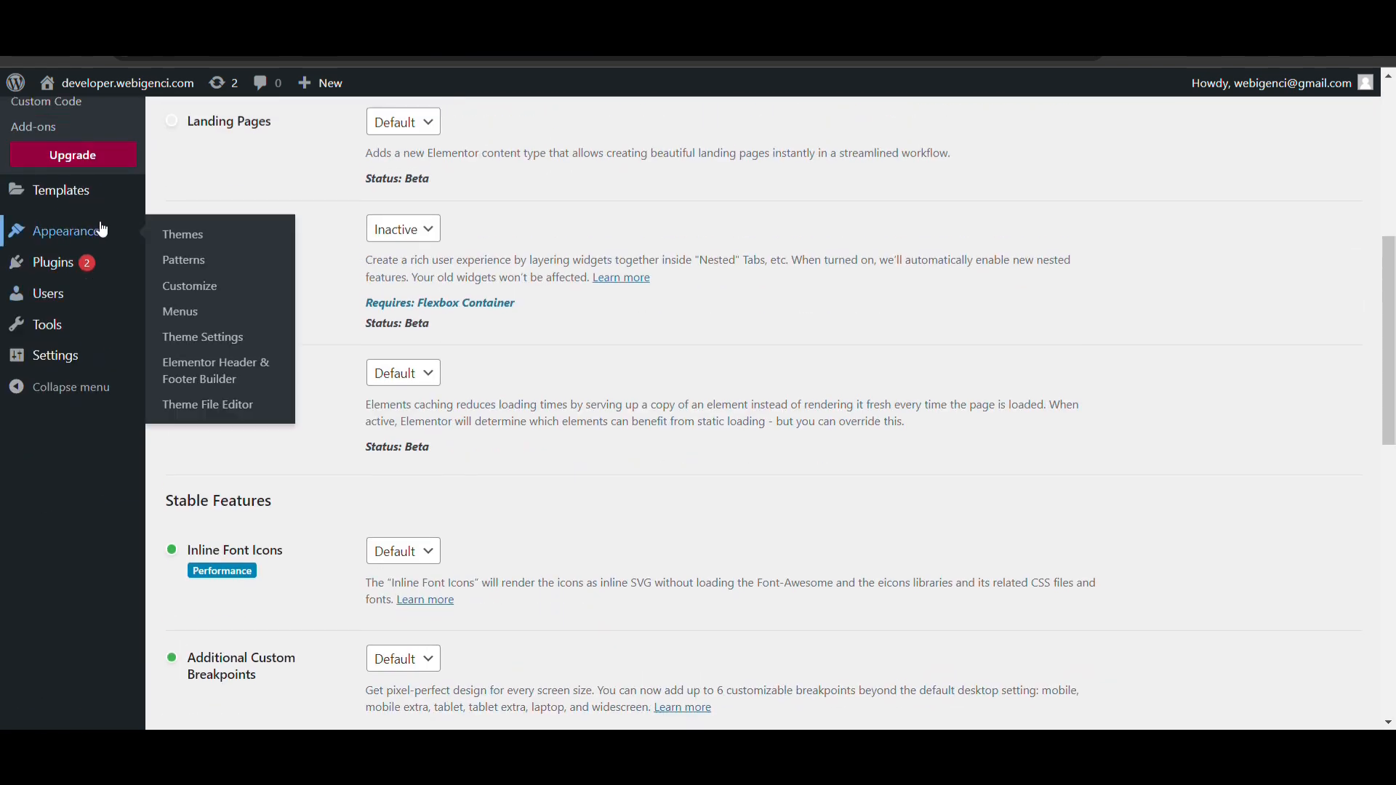
click(215, 371)
click(397, 404)
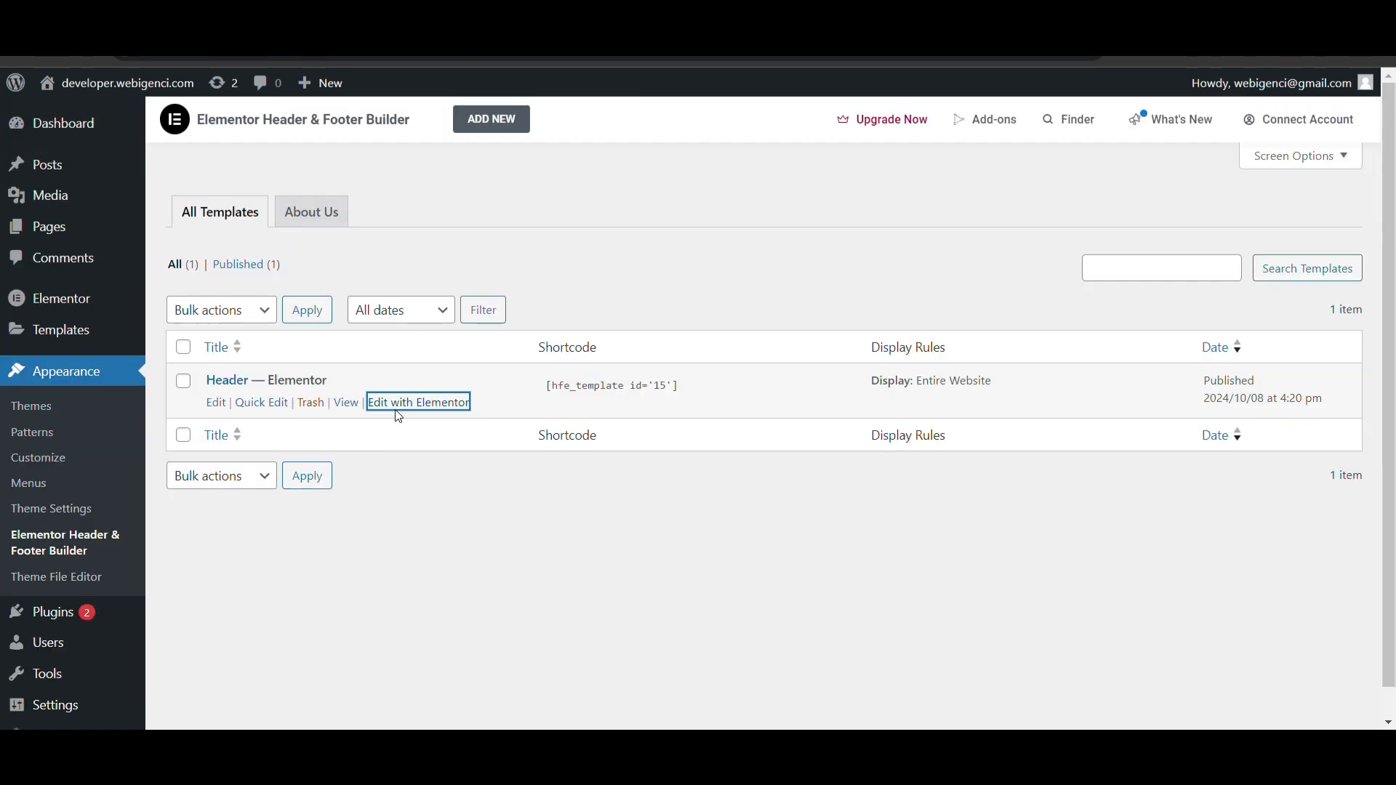
click(437, 402)
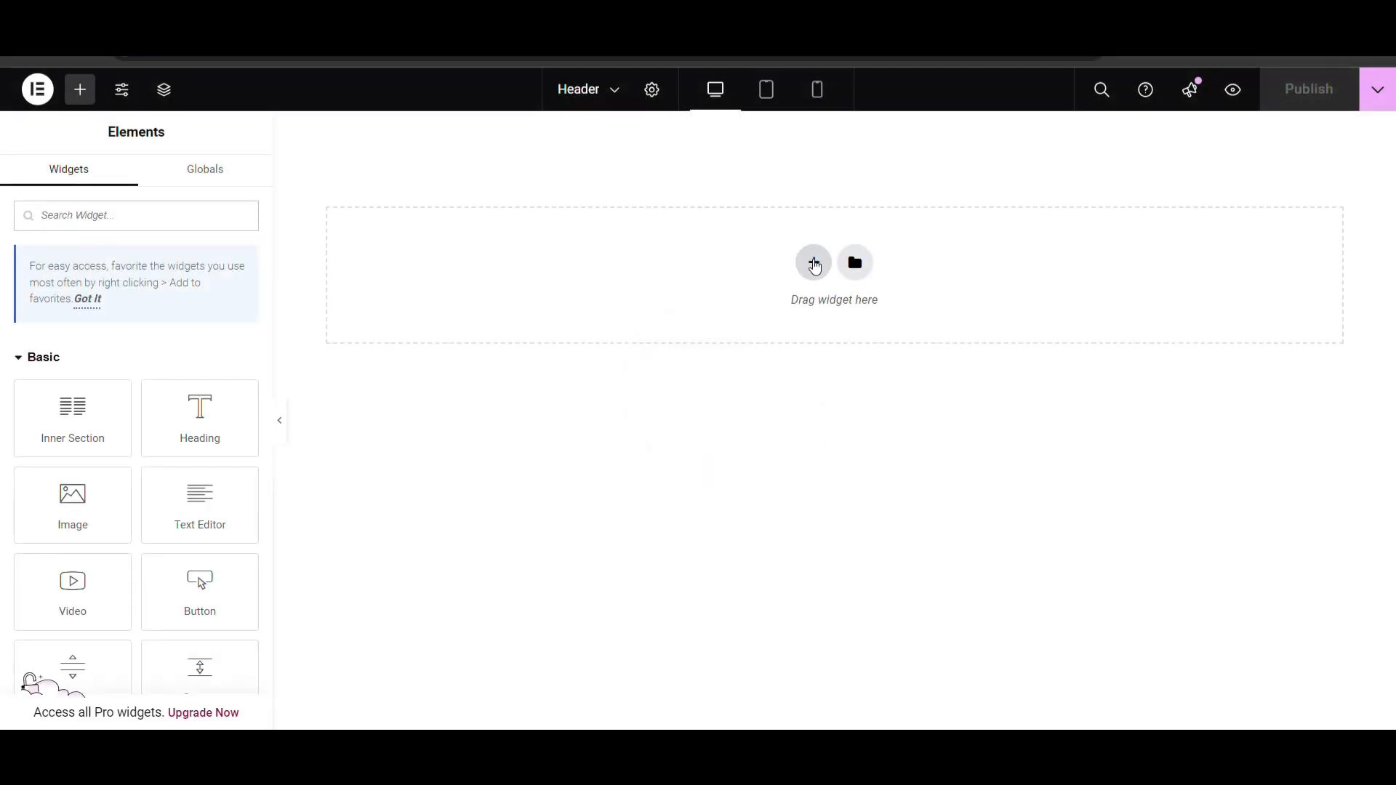
Add a section with three equal columns to the header and bring the widget list back up
click(813, 266)
click(795, 300)
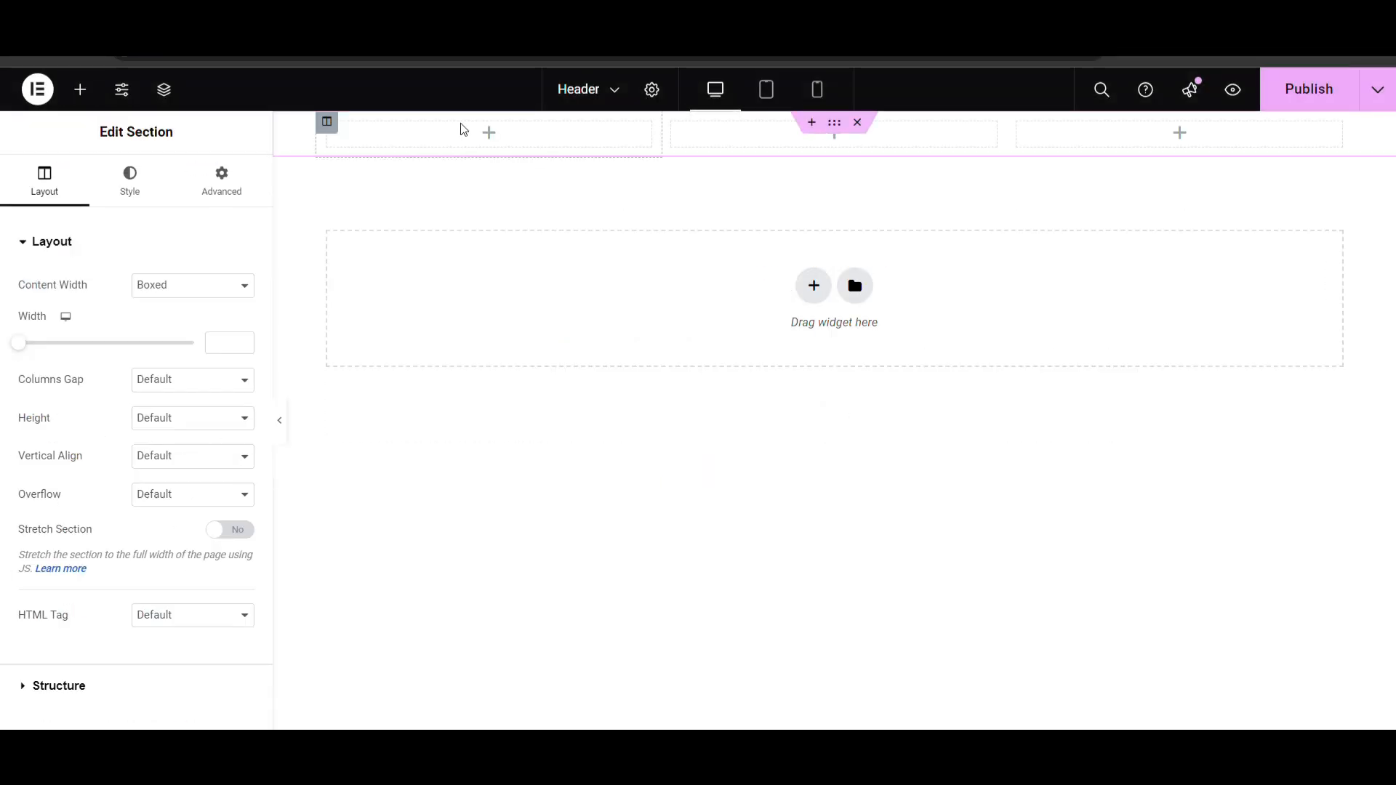
click(84, 98)
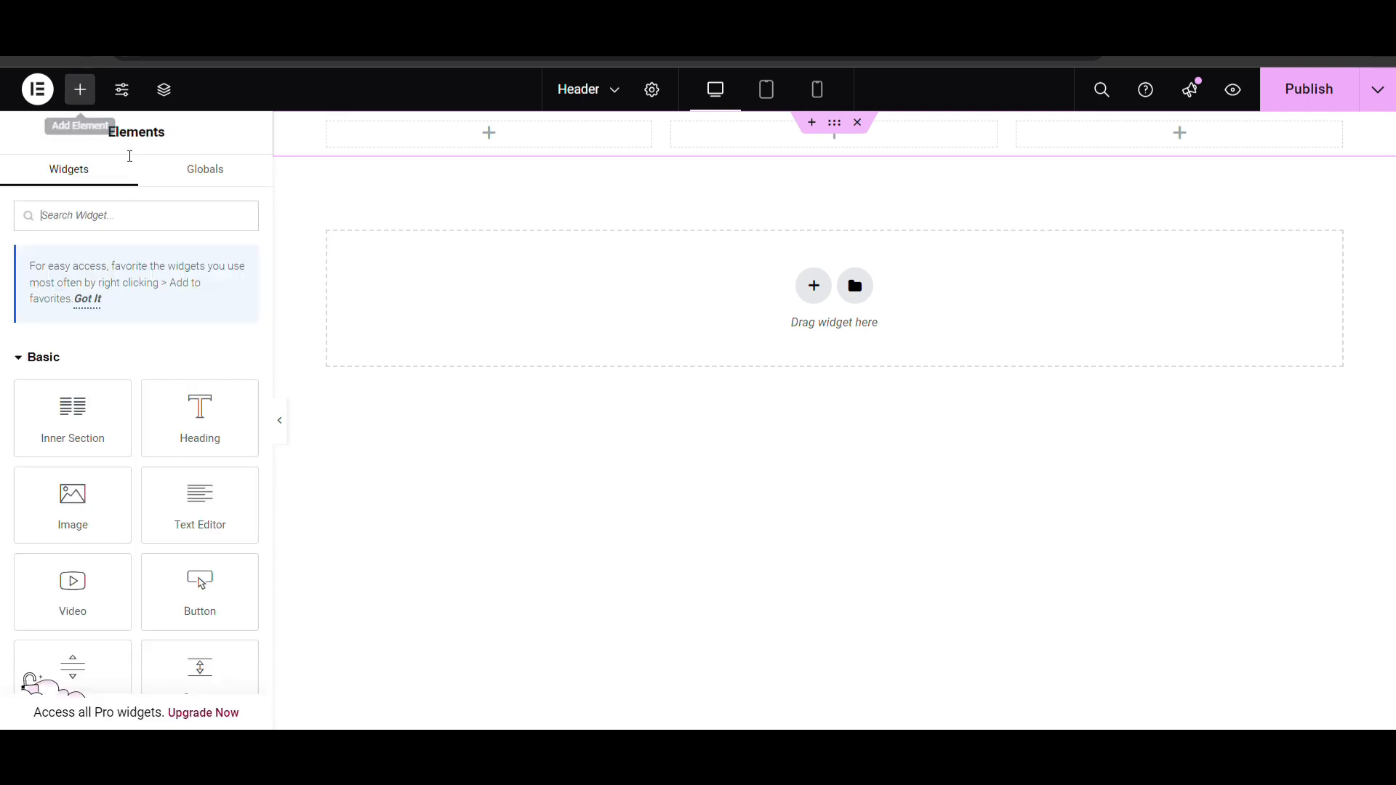
Place an Image widget in the section's first column and narrow that column to about the logo's size
text(imag)
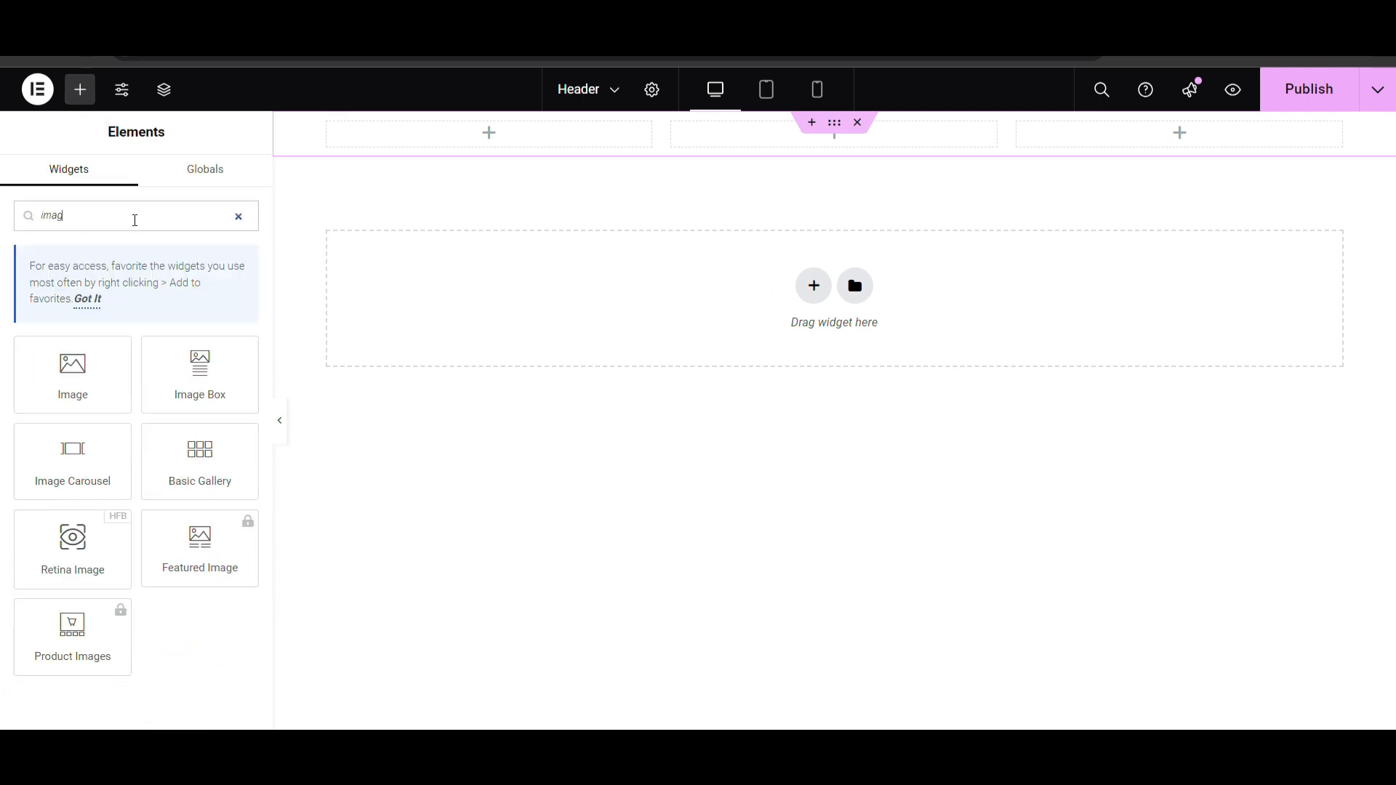
drag(77, 370, 503, 150)
drag(654, 162, 446, 142)
Set the header section's content width to Full Width and widen the middle column so the third column becomes narrow
click(843, 133)
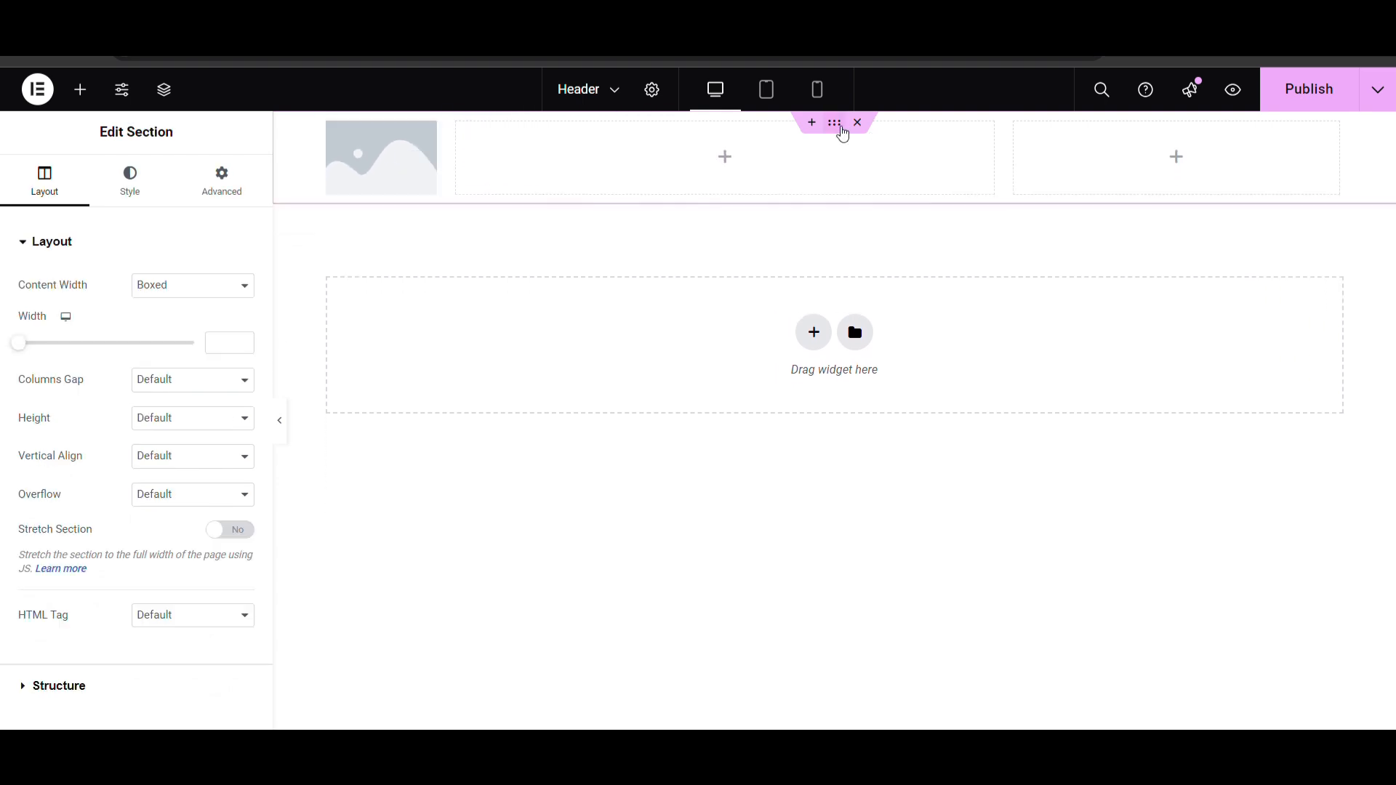
click(174, 336)
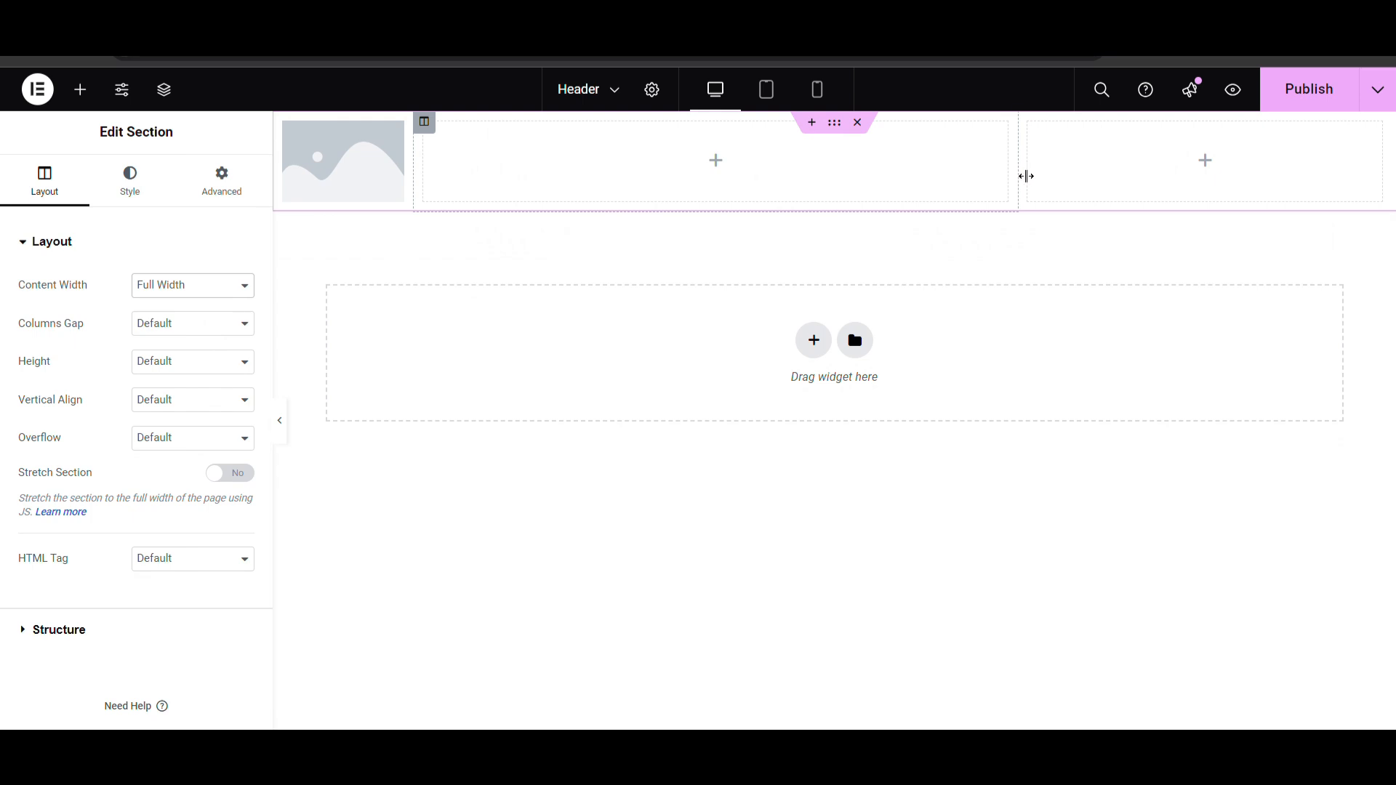
drag(1023, 177, 1248, 169)
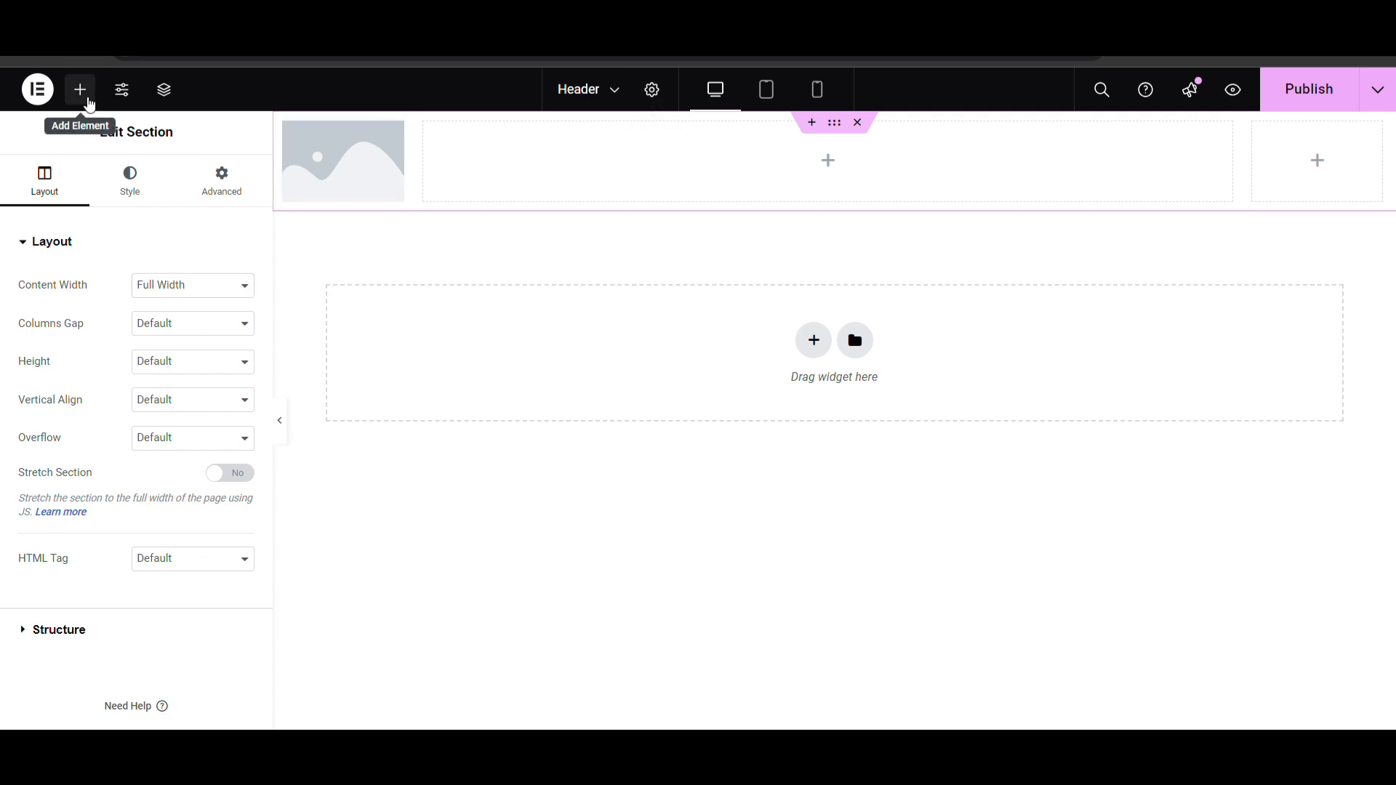
Place the HFB Navigation Menu widget in the middle column of the header section
click(82, 90)
text(menu)
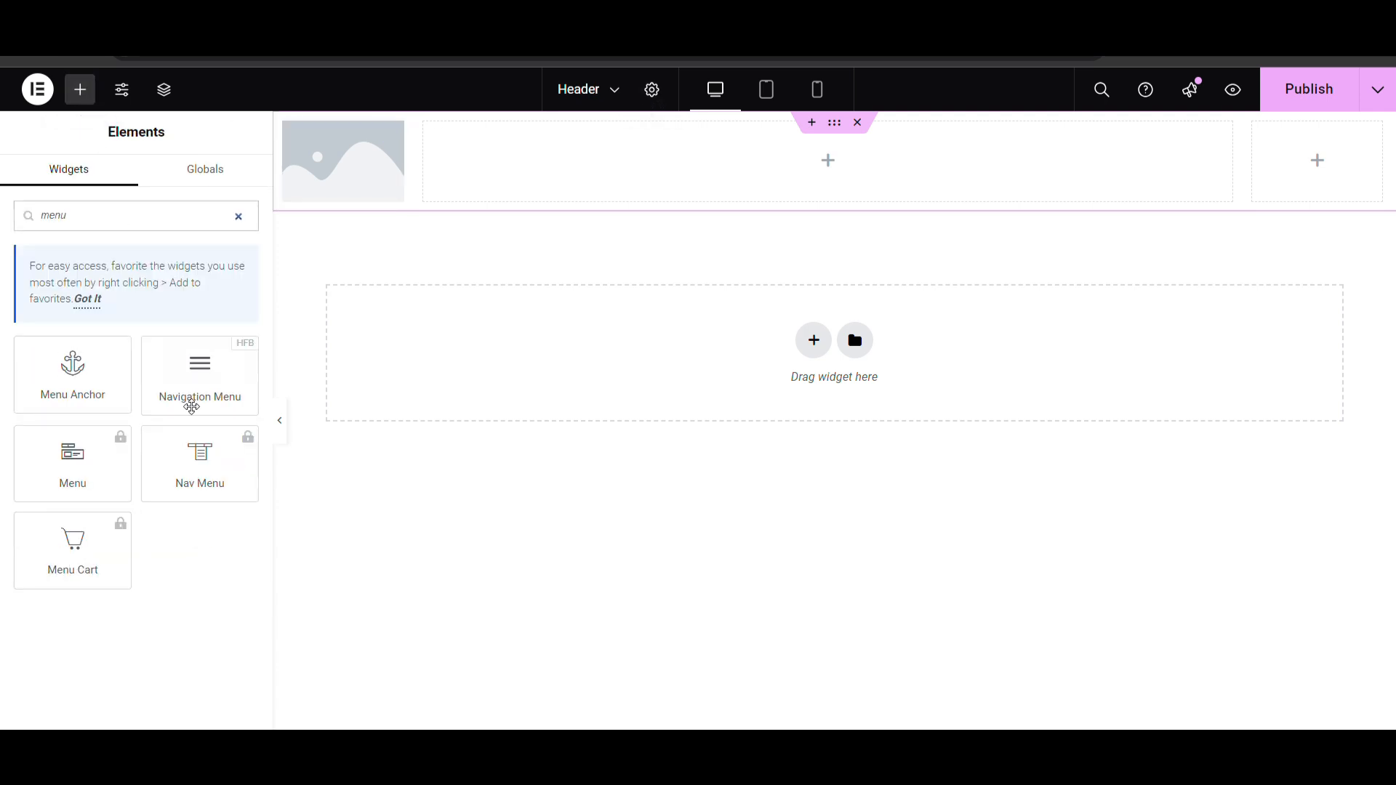
drag(191, 407, 665, 182)
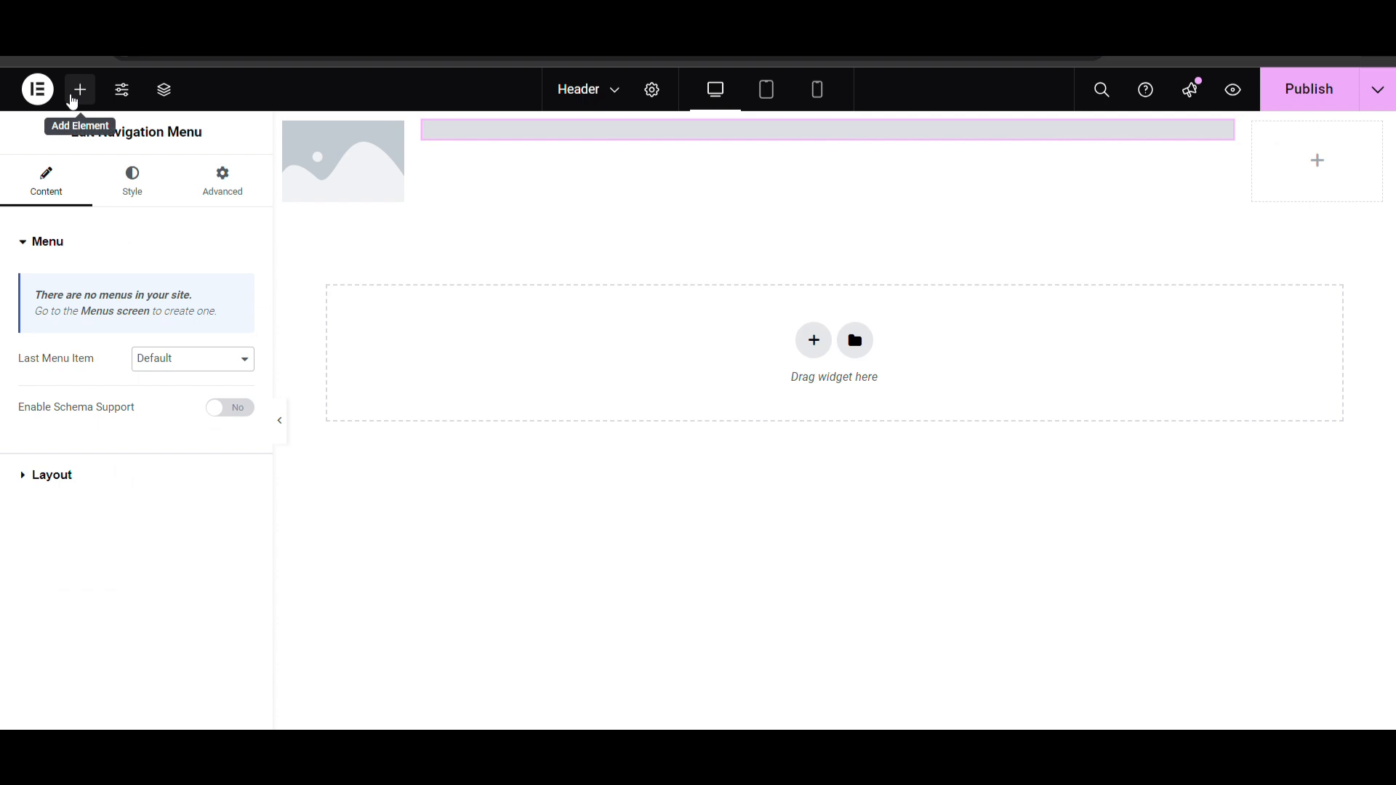
Place a Button widget in the third column of the header section
click(79, 89)
text(butt)
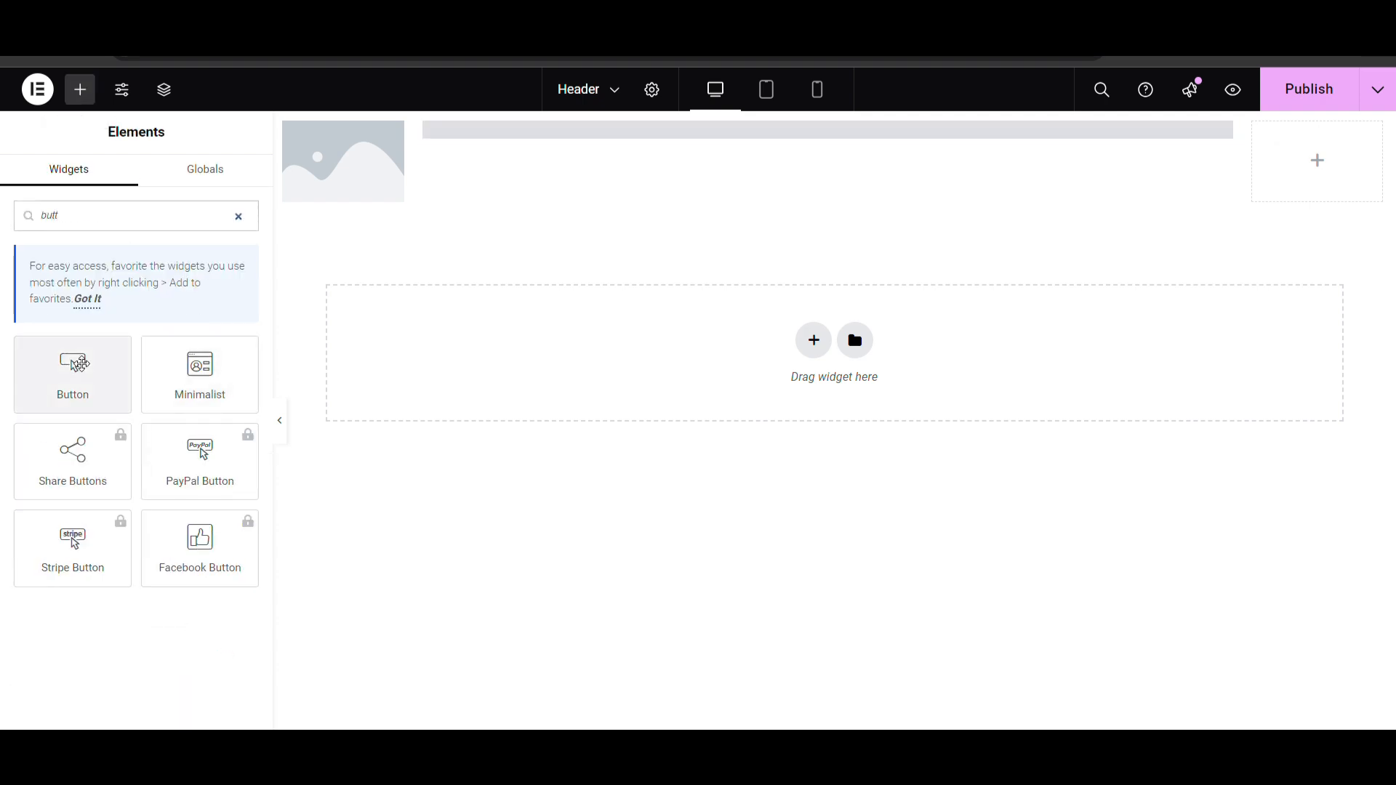
drag(81, 375, 1357, 148)
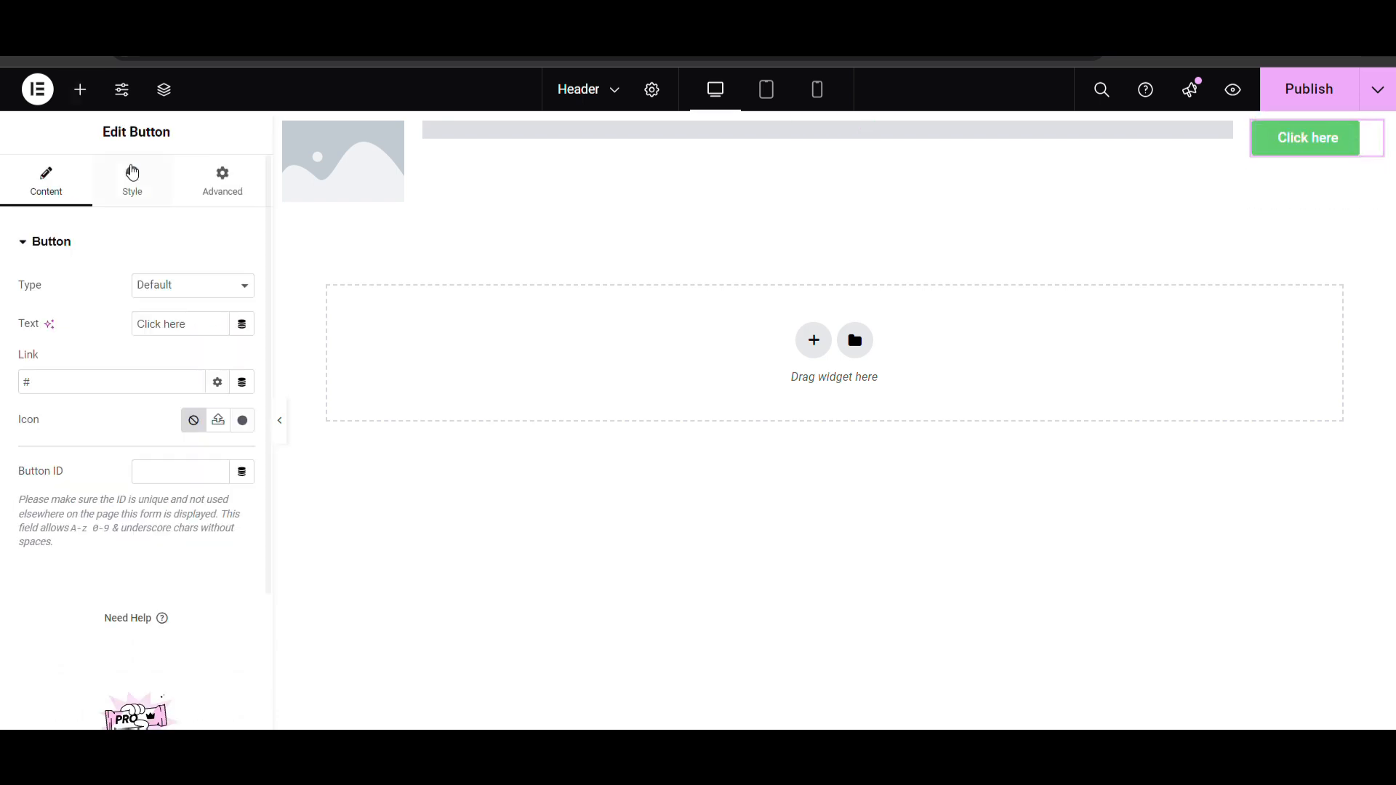
Style the button with a black (#000000) background and a border radius of 0 px on all corners
click(132, 173)
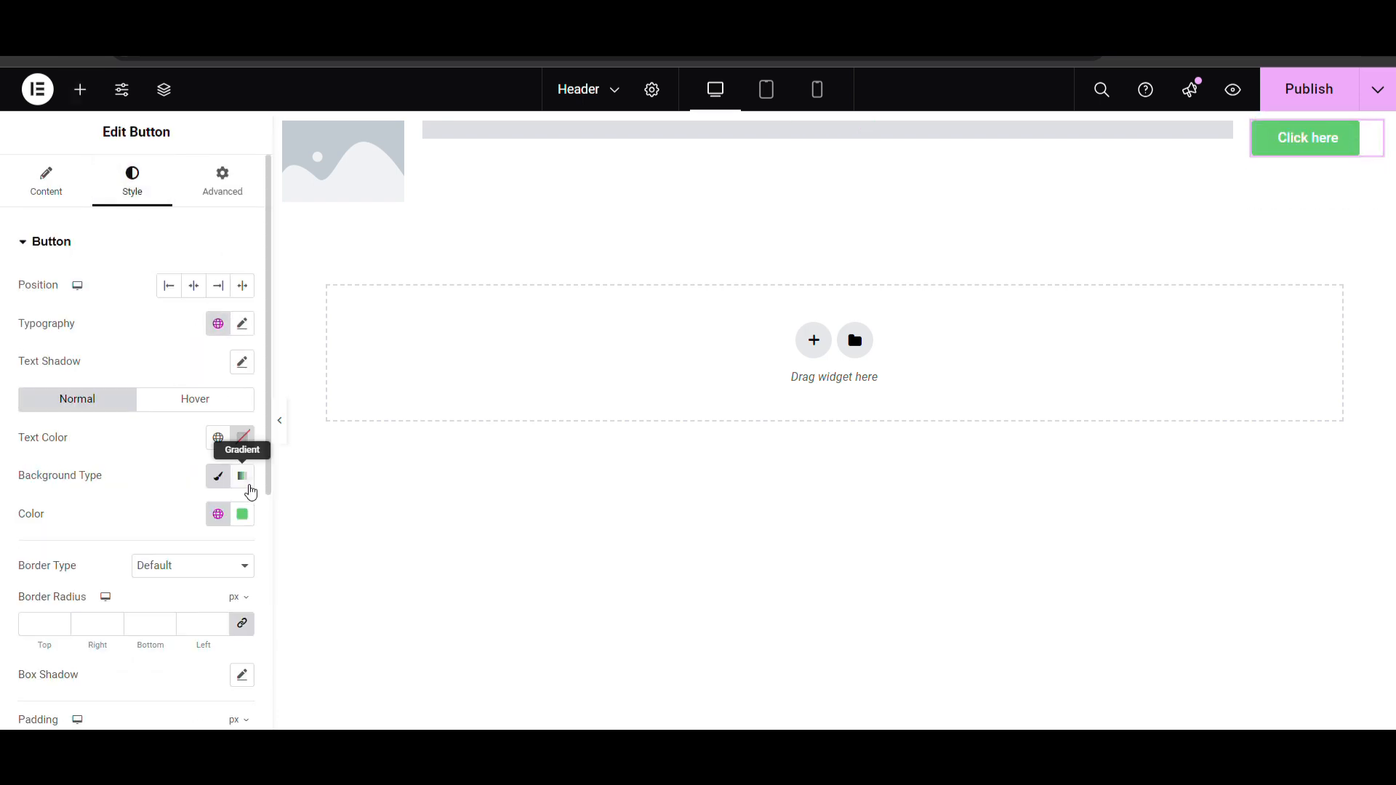
click(242, 514)
drag(201, 373, 1, 487)
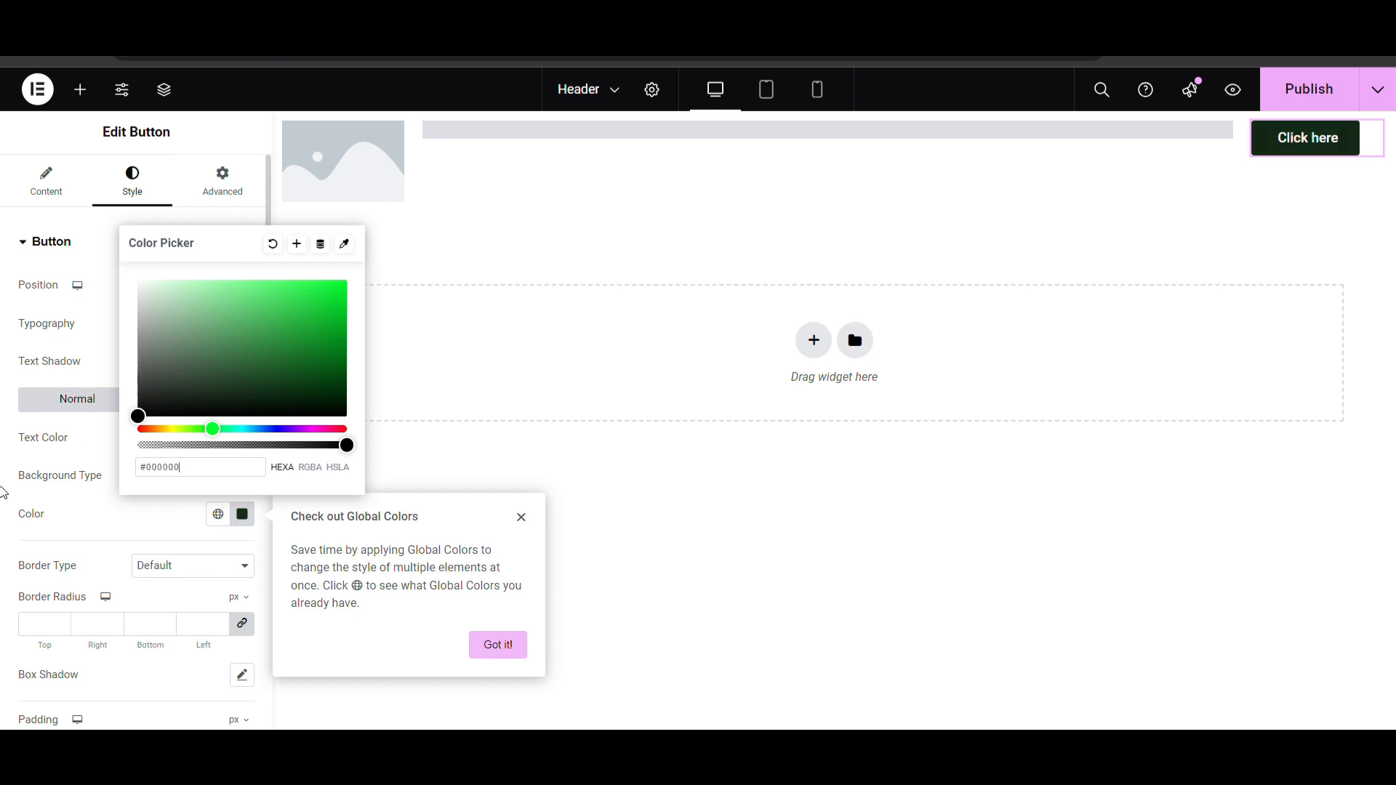
click(1, 475)
scroll(228, 530, down, 2)
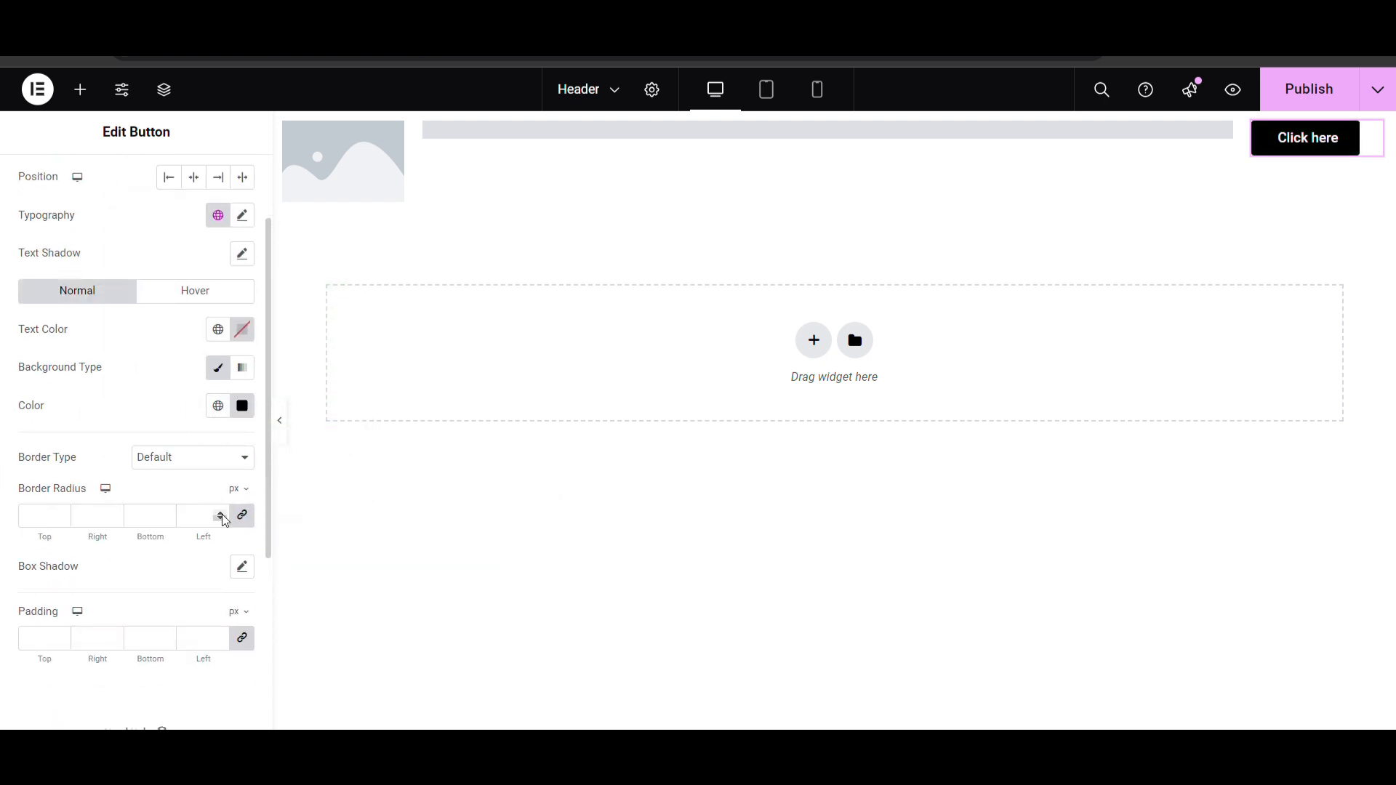
click(252, 522)
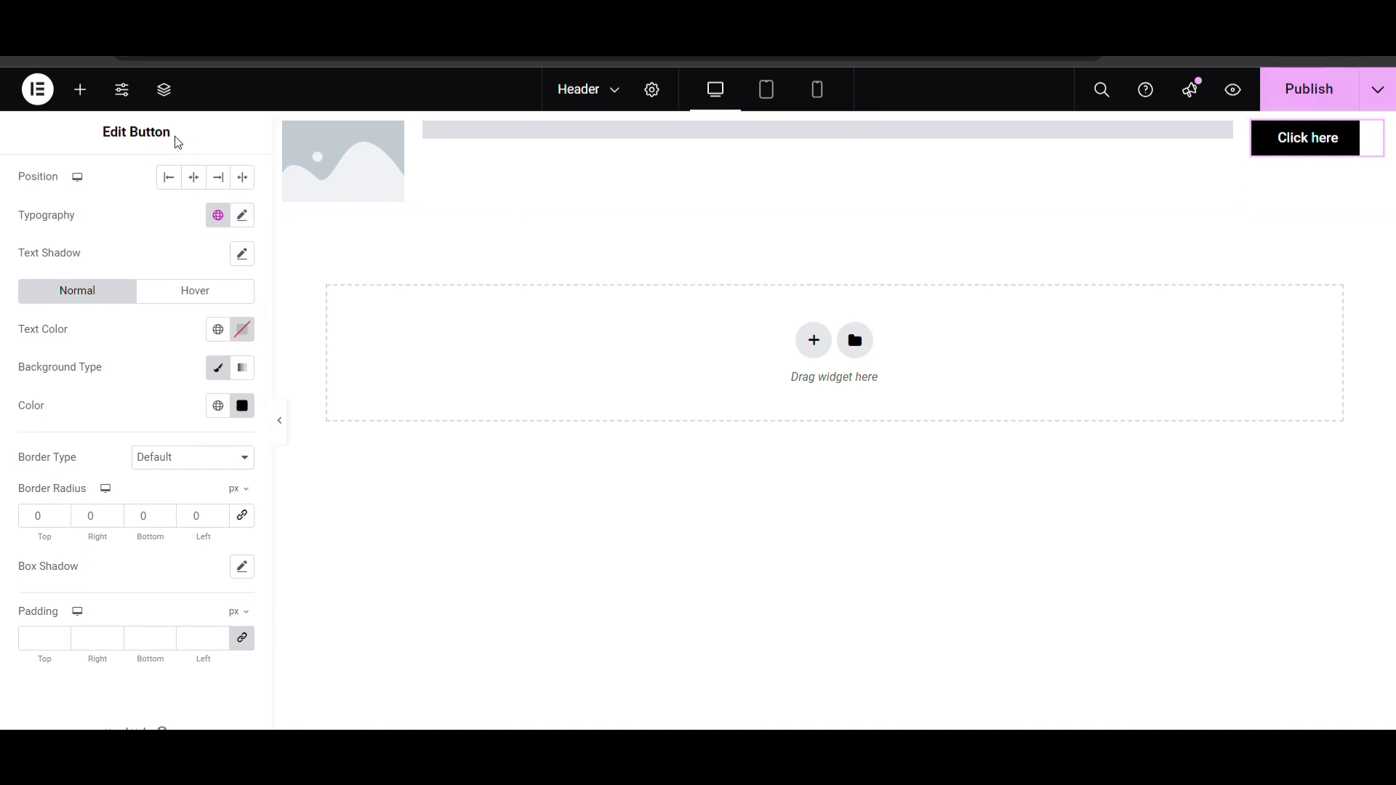
Unlink the header section's margin and padding values, set the bottom margin to -50 px and publish the header
click(834, 123)
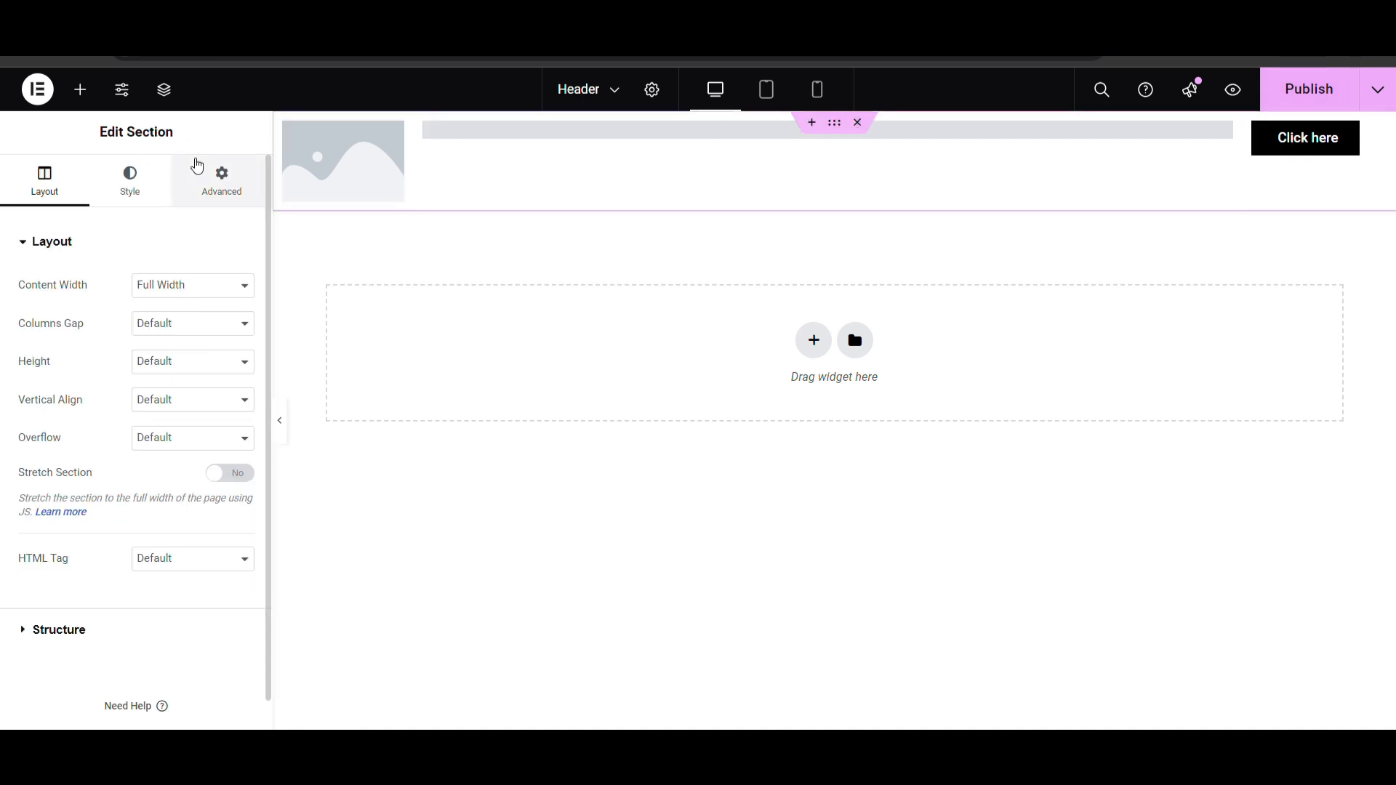
click(197, 186)
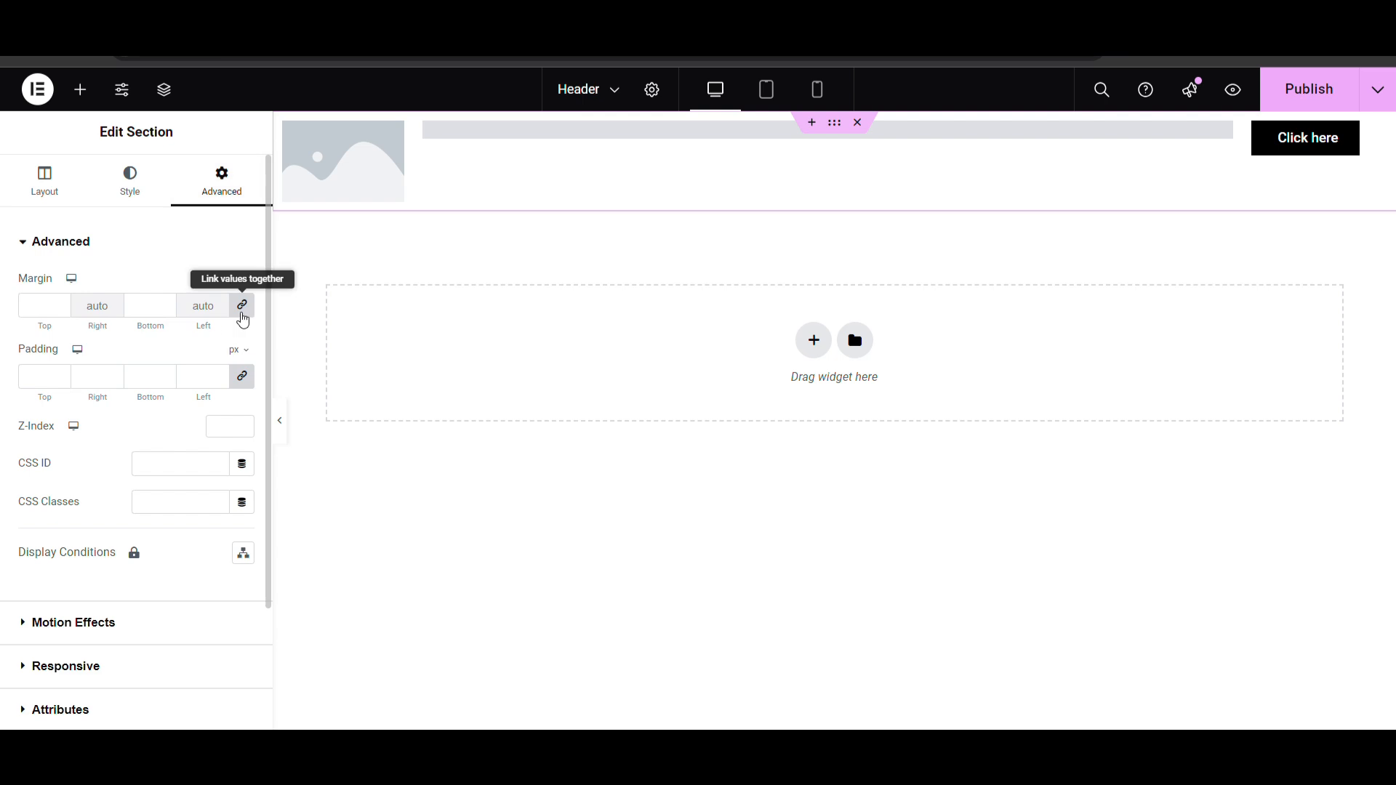
click(243, 313)
click(243, 377)
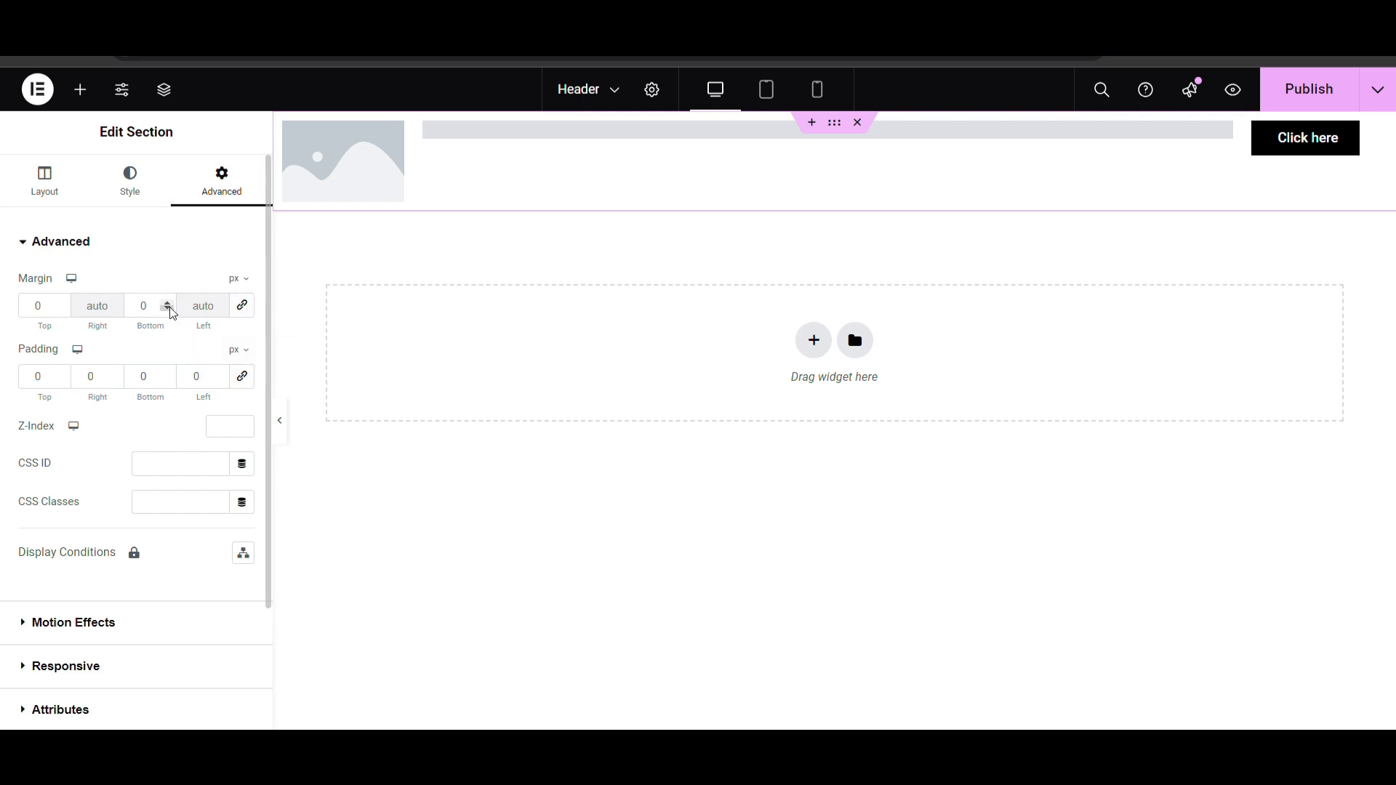
drag(168, 310, 167, 302)
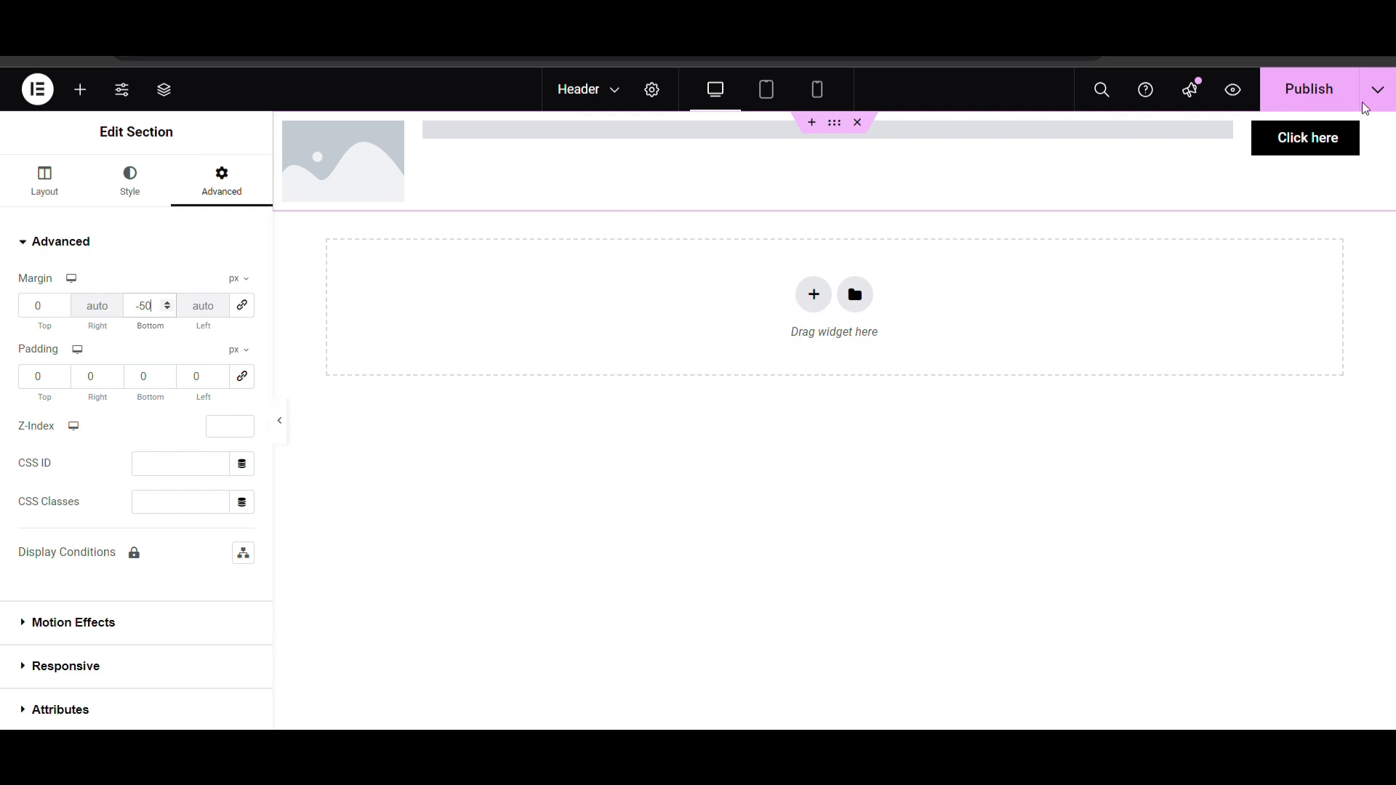
key(ctrl+a)
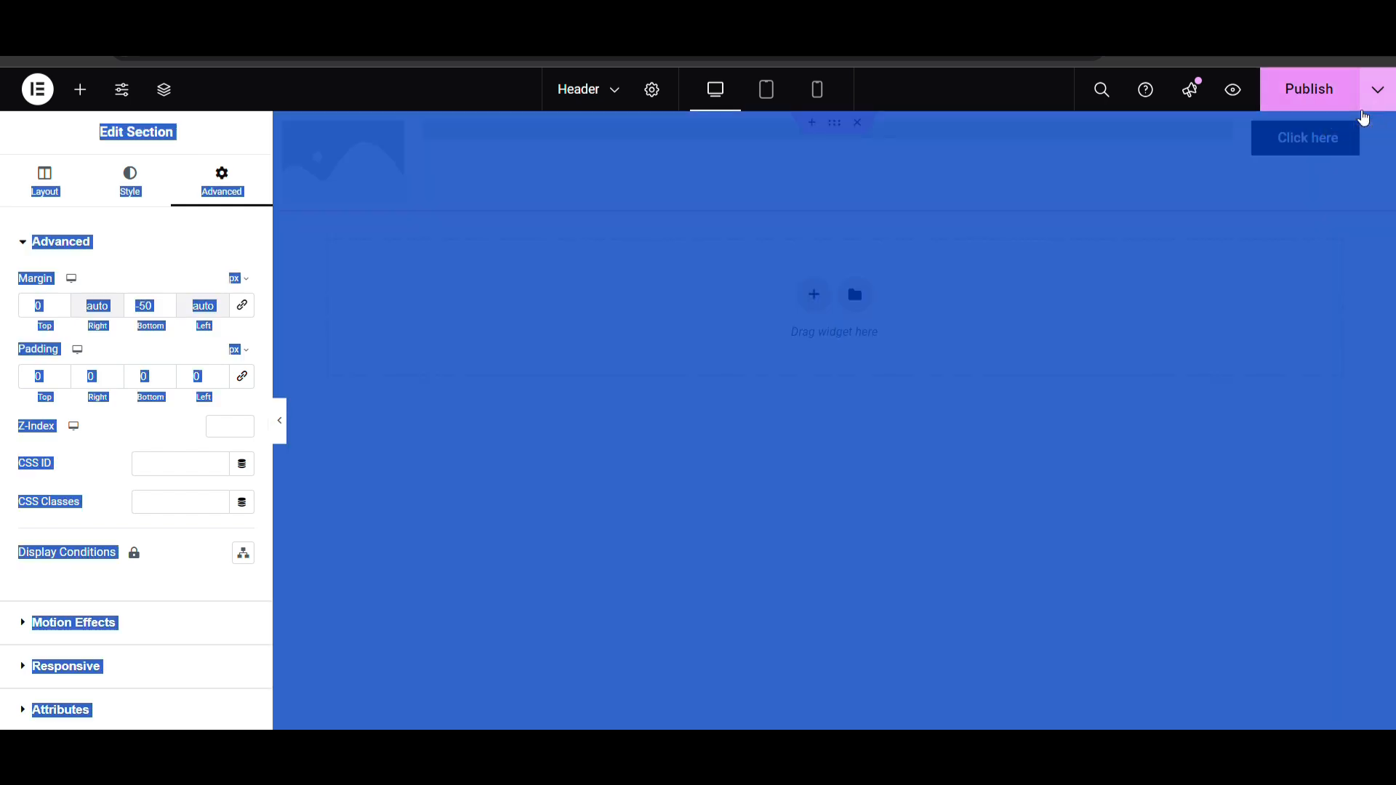
click(1353, 106)
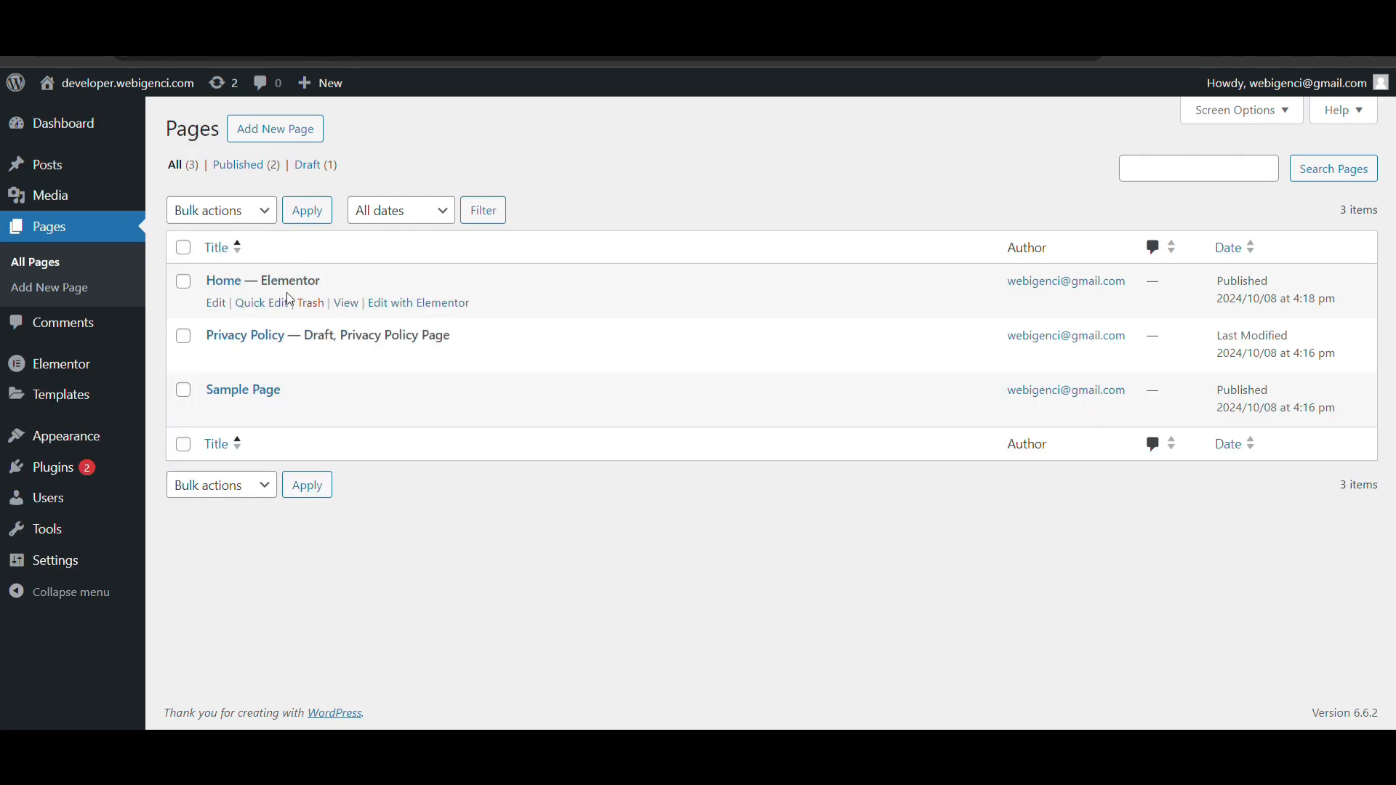
View the Home page on the live site and examine how the header sits above the page content
click(345, 304)
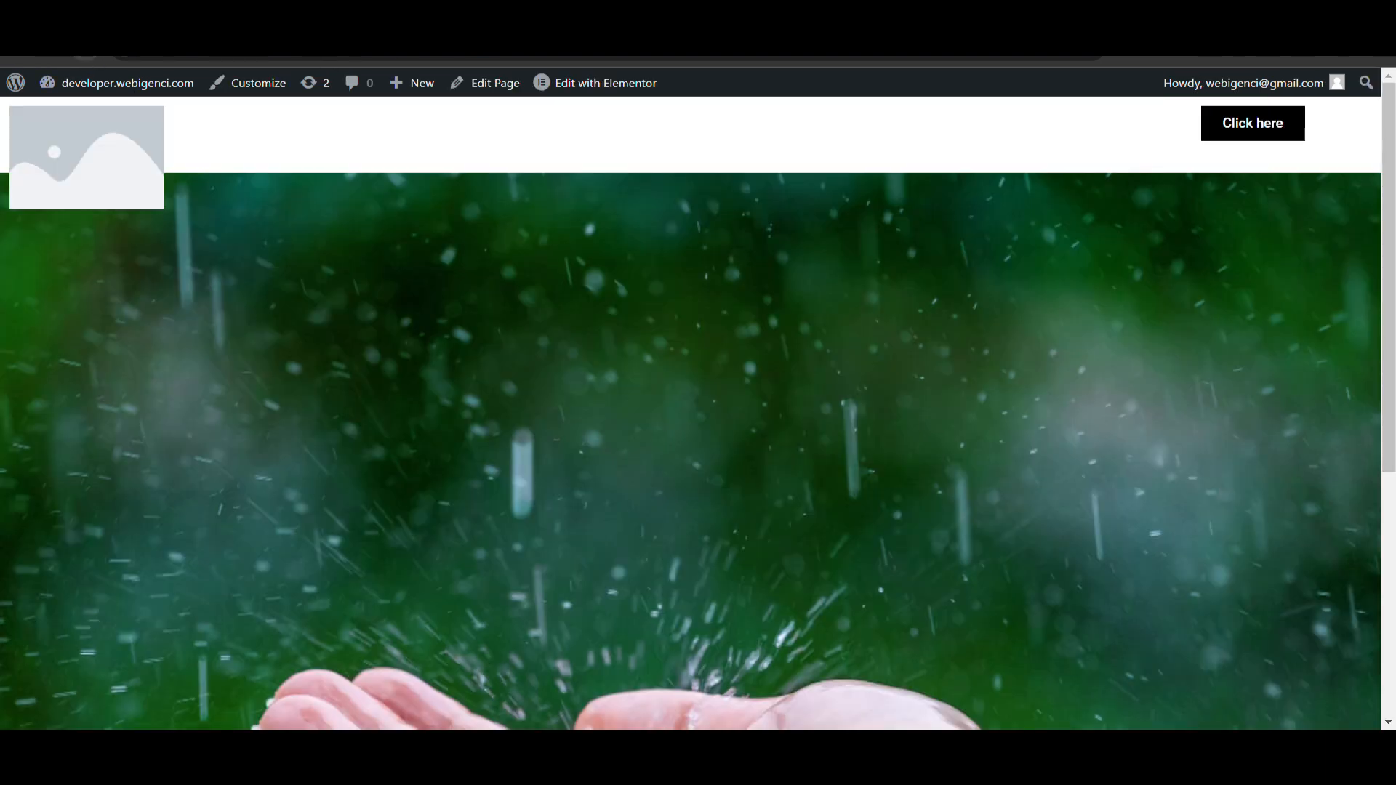
scroll(391, 285, down, 3)
scroll(391, 286, up, 3)
scroll(391, 286, down, 4)
scroll(390, 286, up, 4)
Create a WordPress menu named Primary Menu, assign it to the Header display location and save it
mouse_move(124, 83)
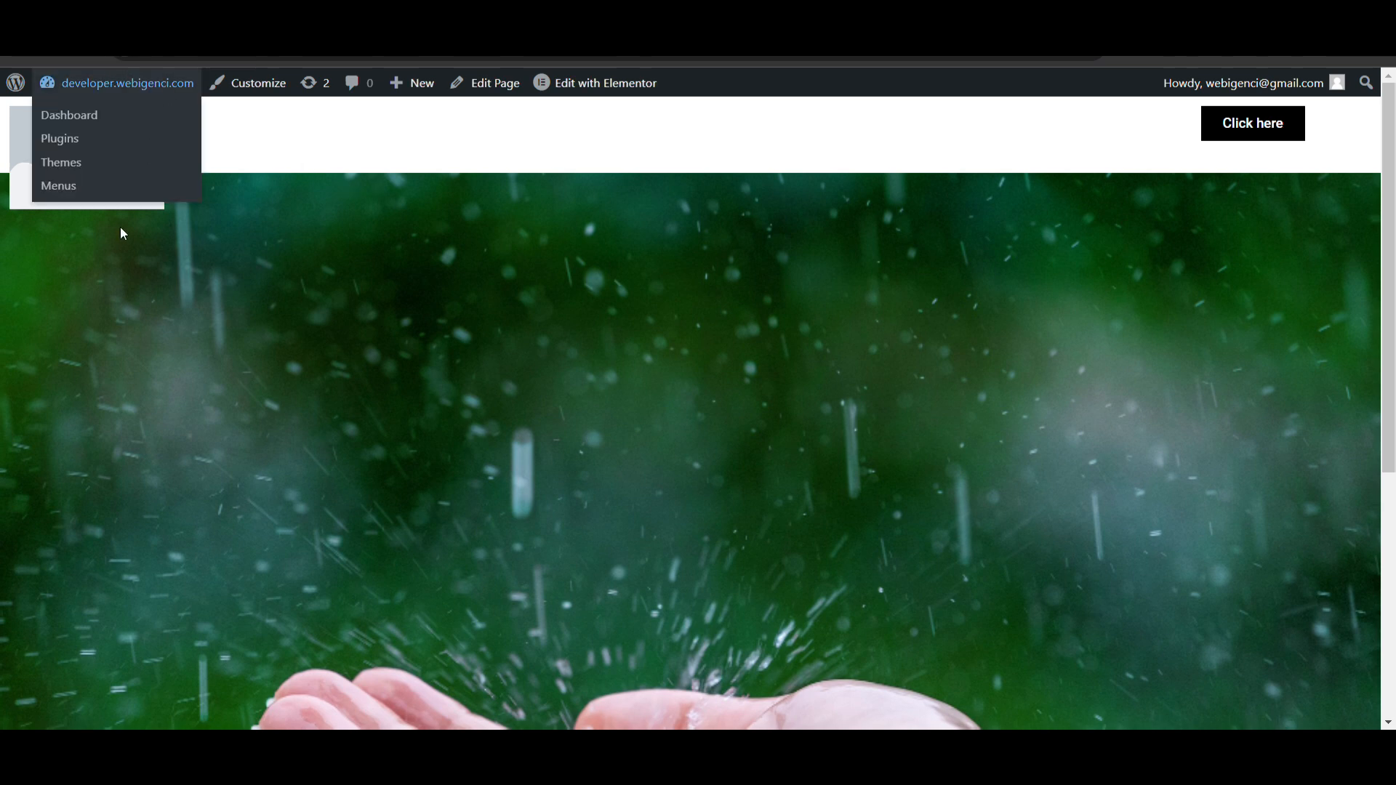
click(97, 189)
click(619, 346)
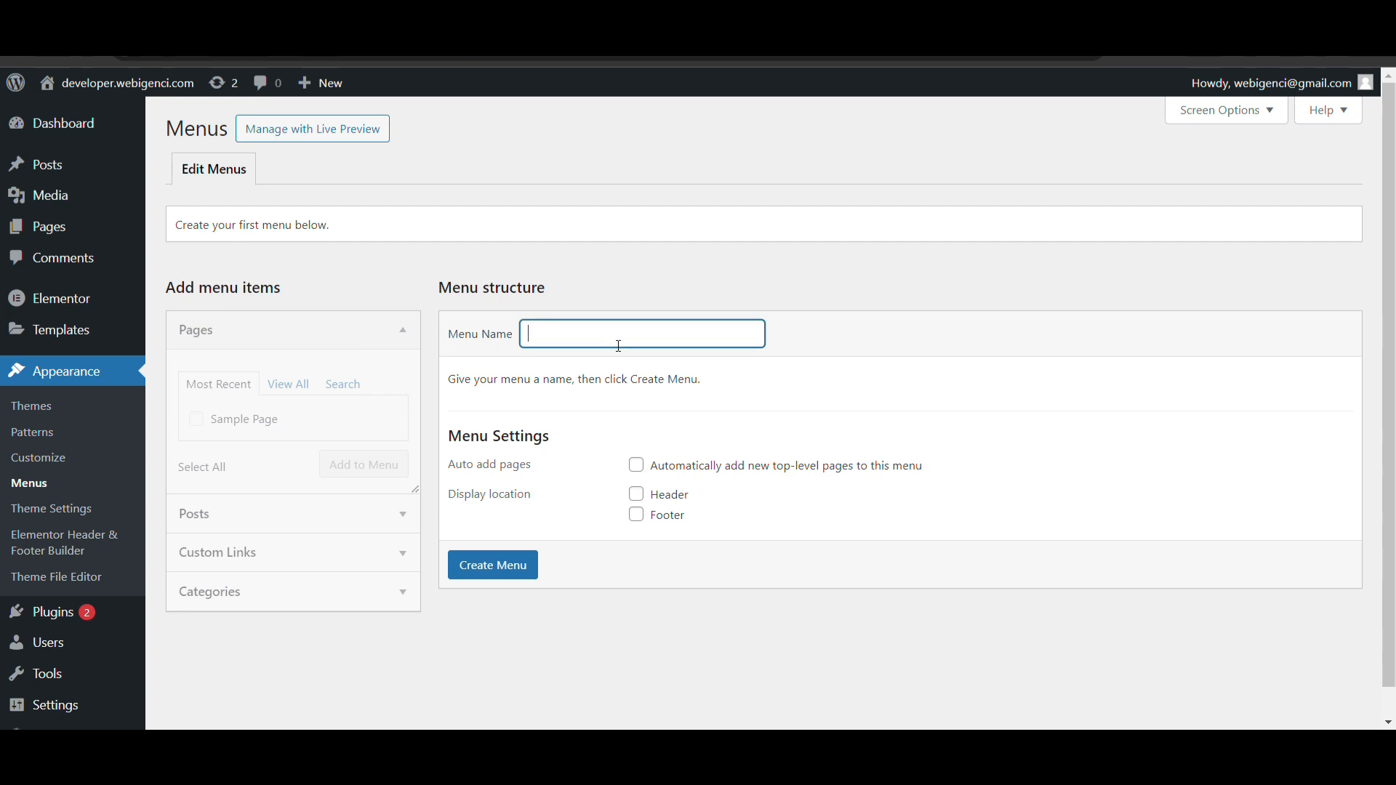
click(661, 378)
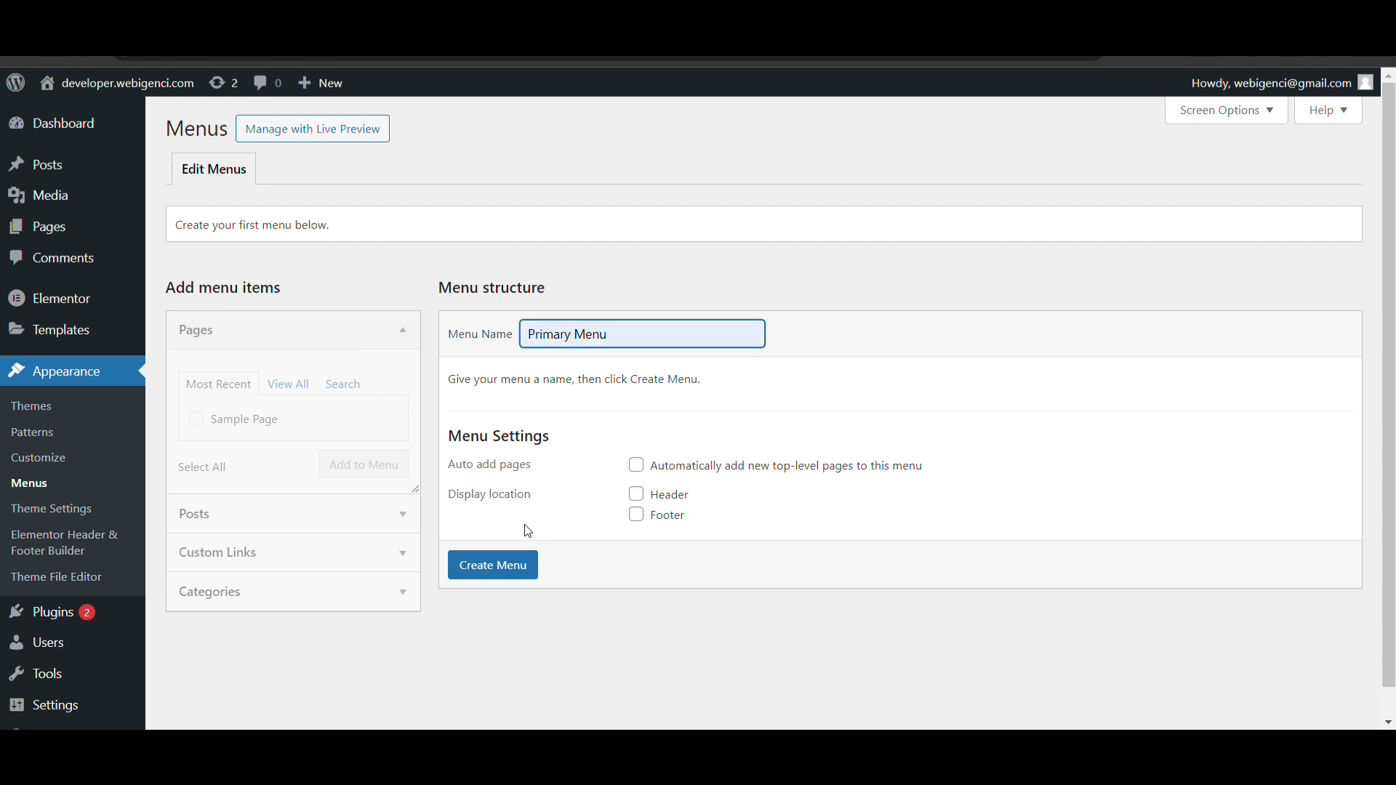
click(517, 566)
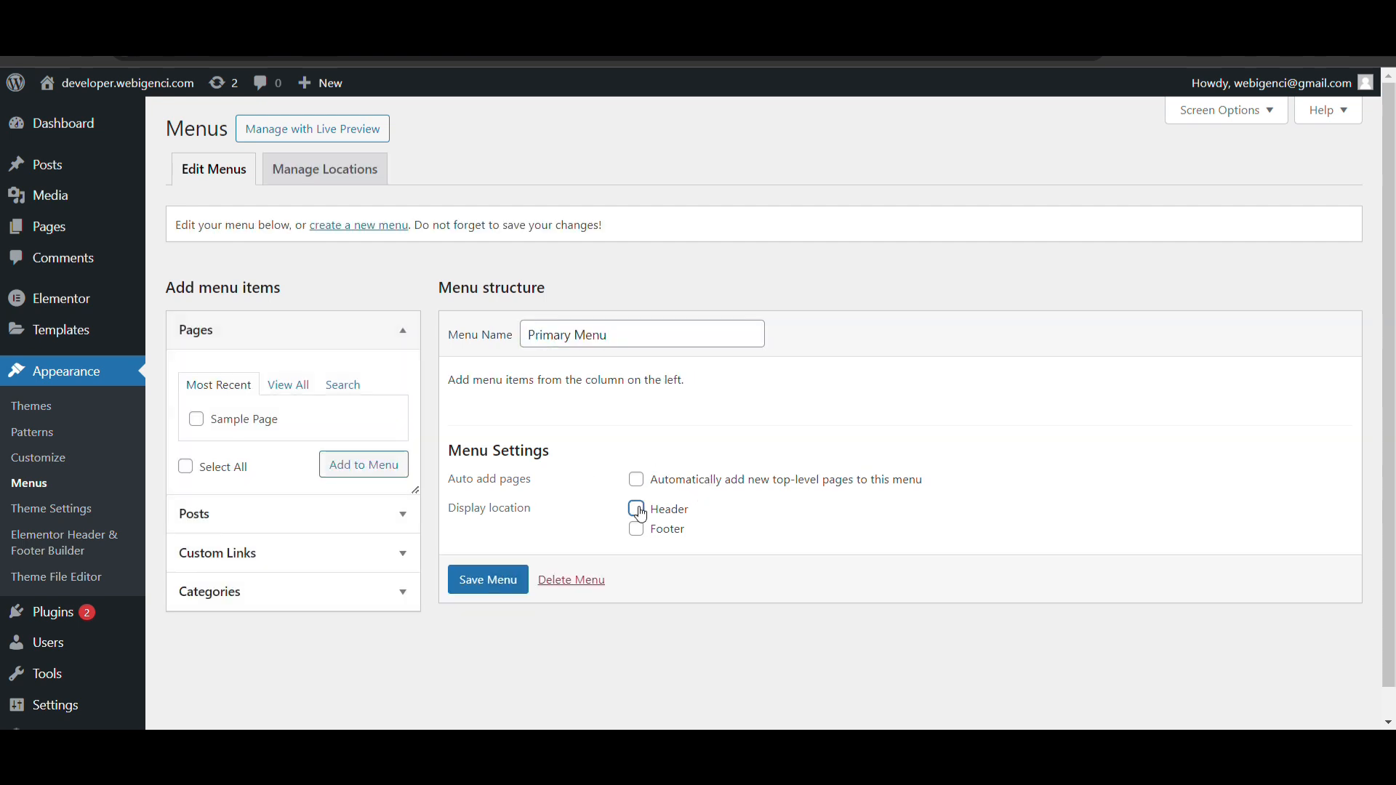
click(640, 512)
click(489, 579)
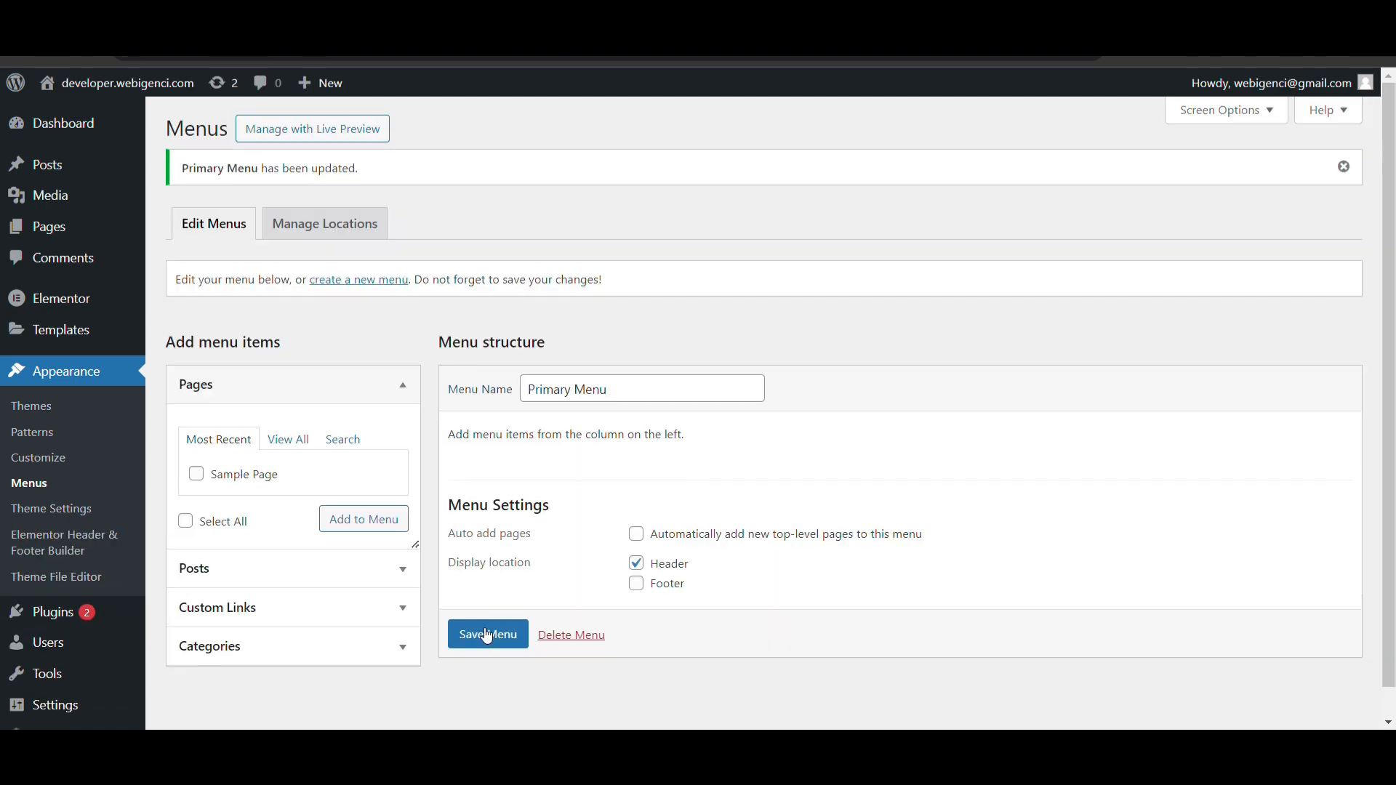
Add the Home page from the full list of pages to the Primary Menu
click(283, 440)
click(196, 473)
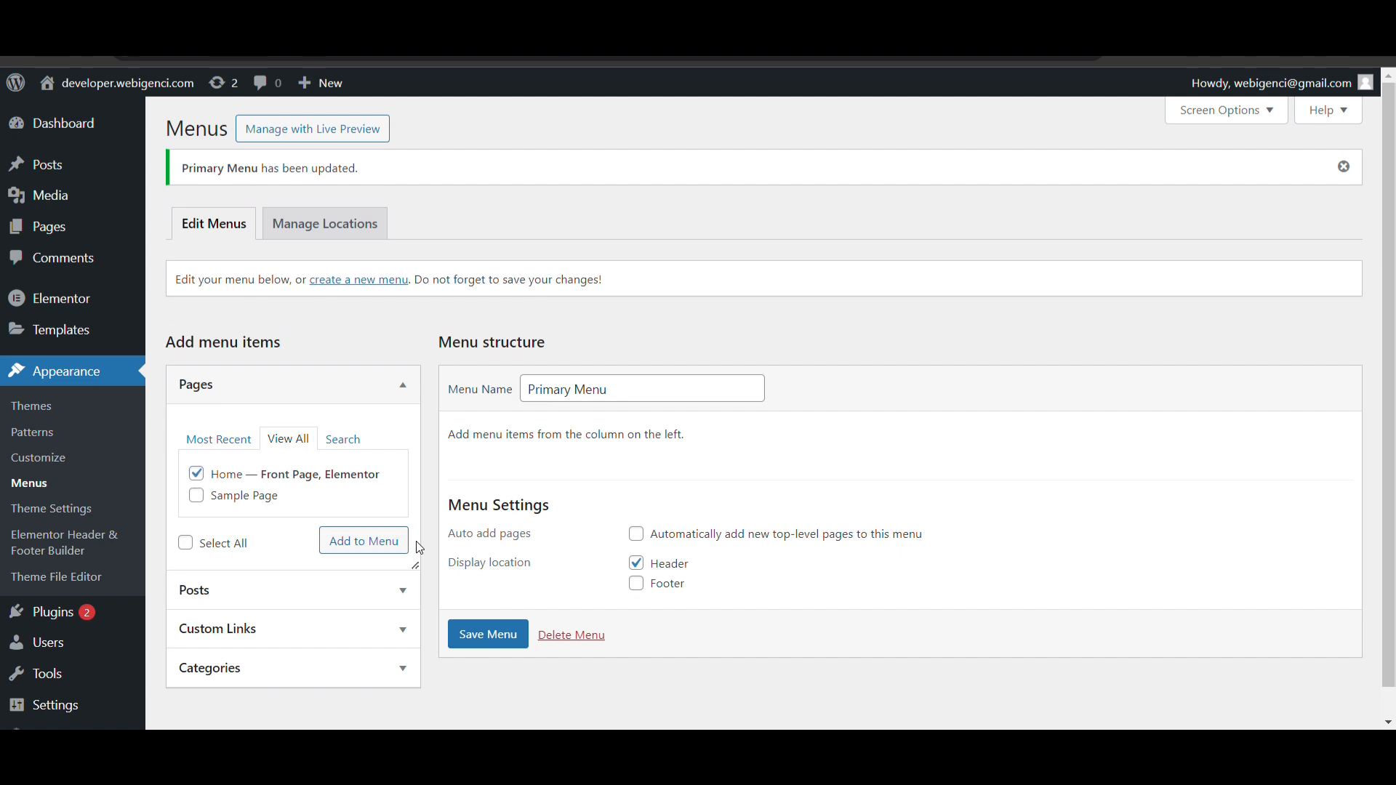
click(384, 541)
scroll(261, 494, down, 1)
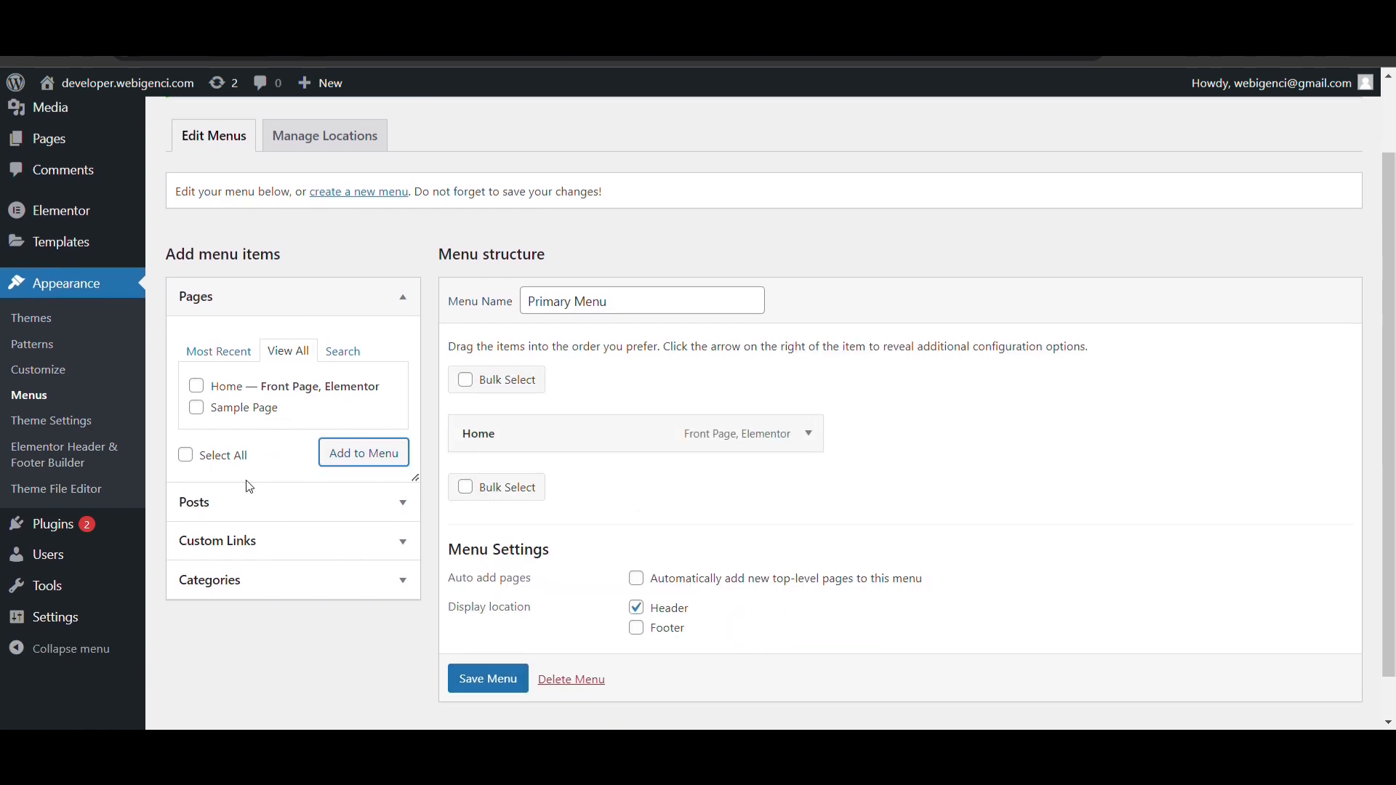
Add an About Us custom link with the URL # to the Primary Menu, save the menu and visit the site
click(271, 541)
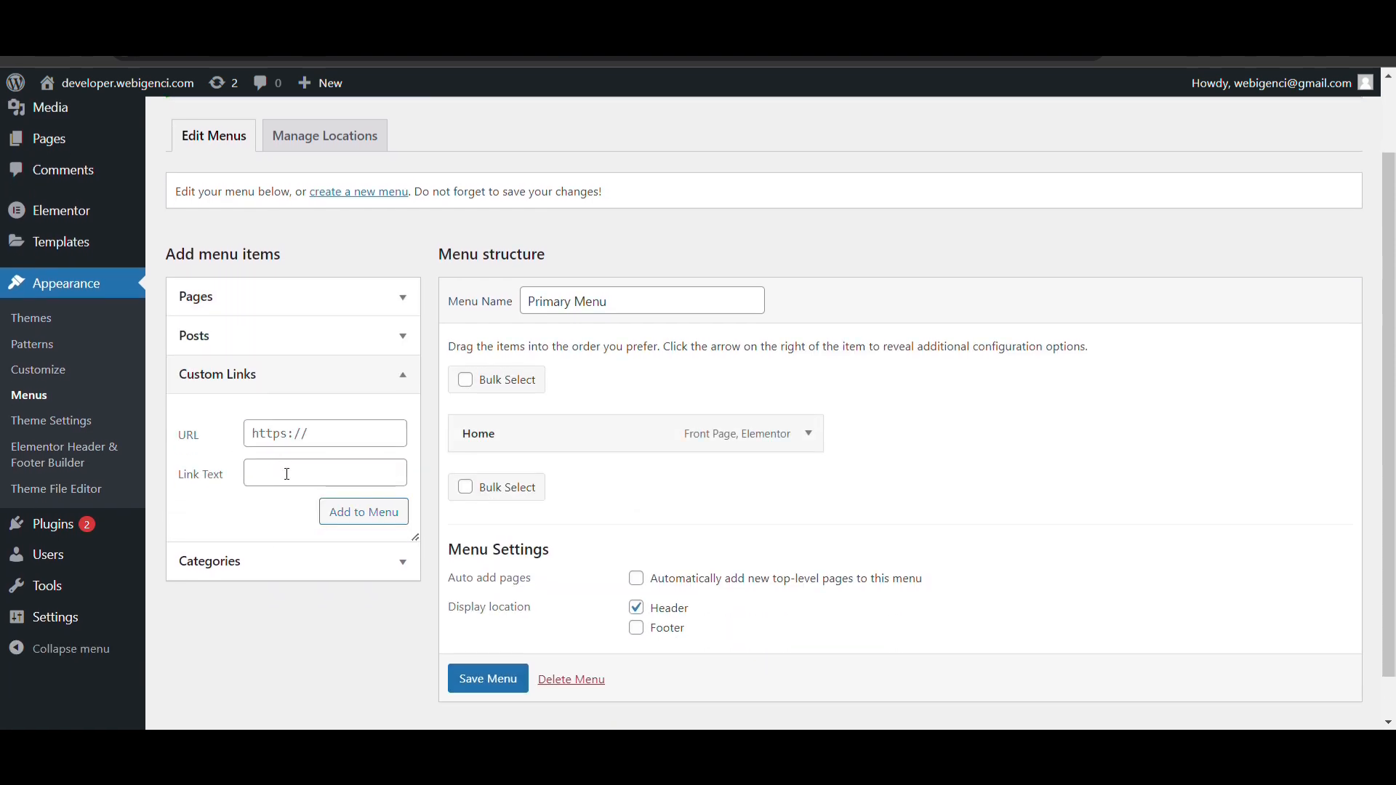
click(287, 474)
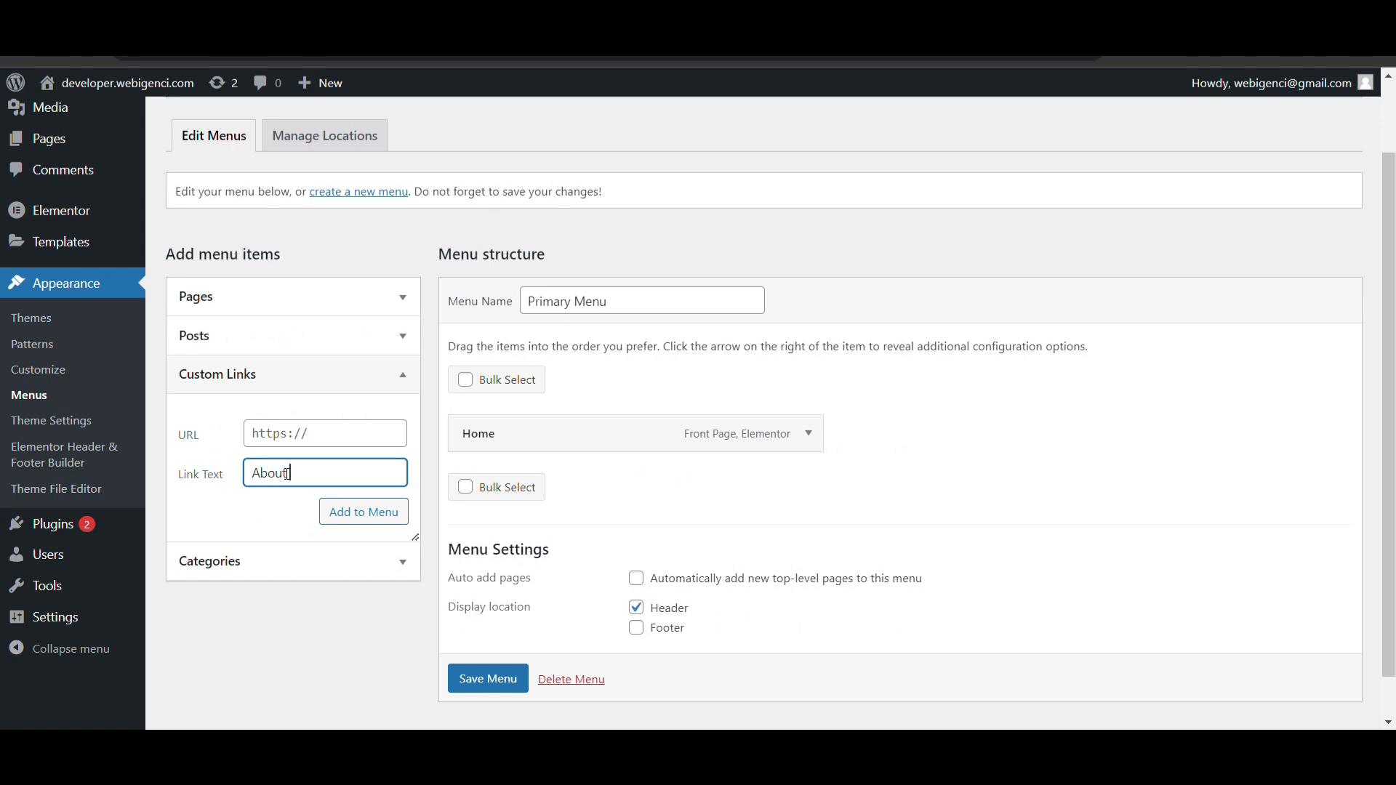
text(About Us)
drag(296, 461, 368, 436)
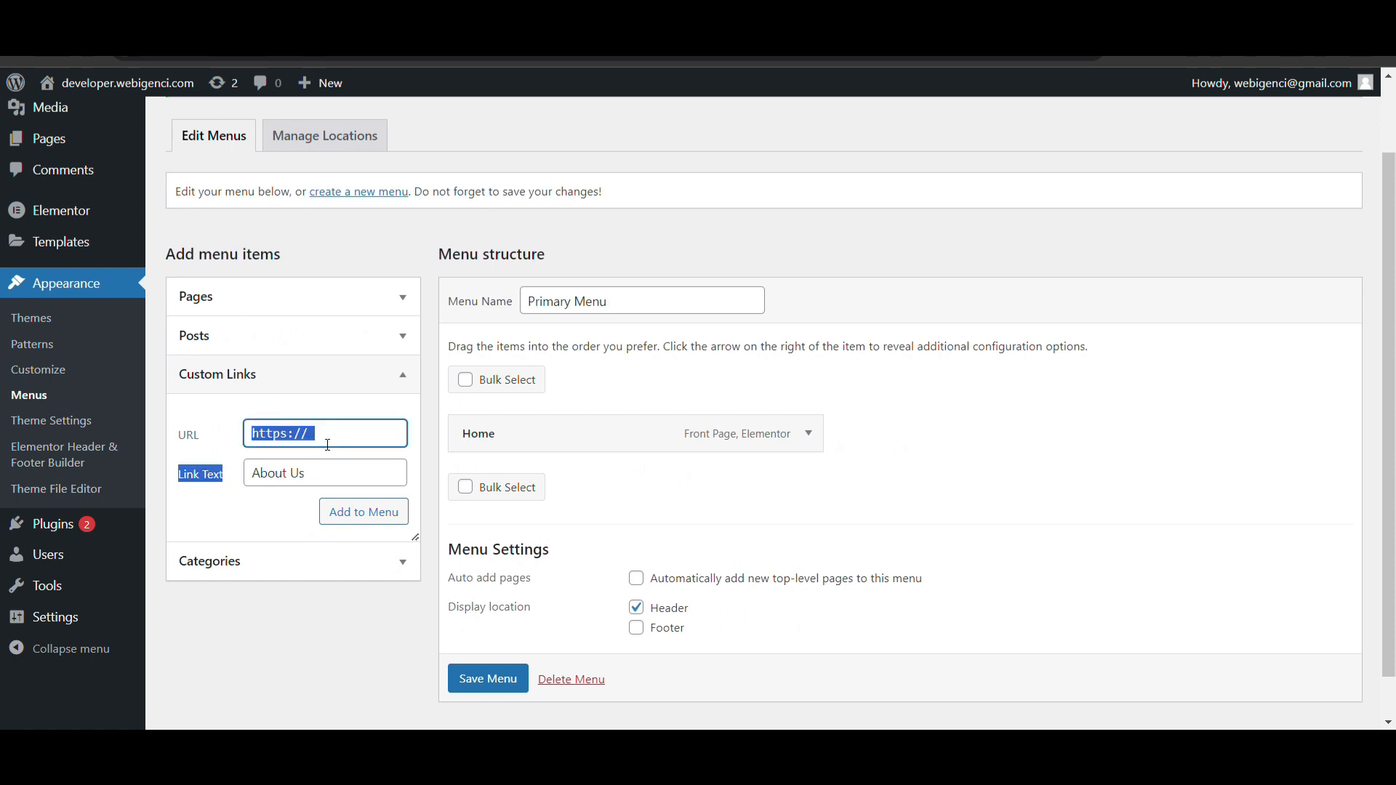
text(#)
click(368, 513)
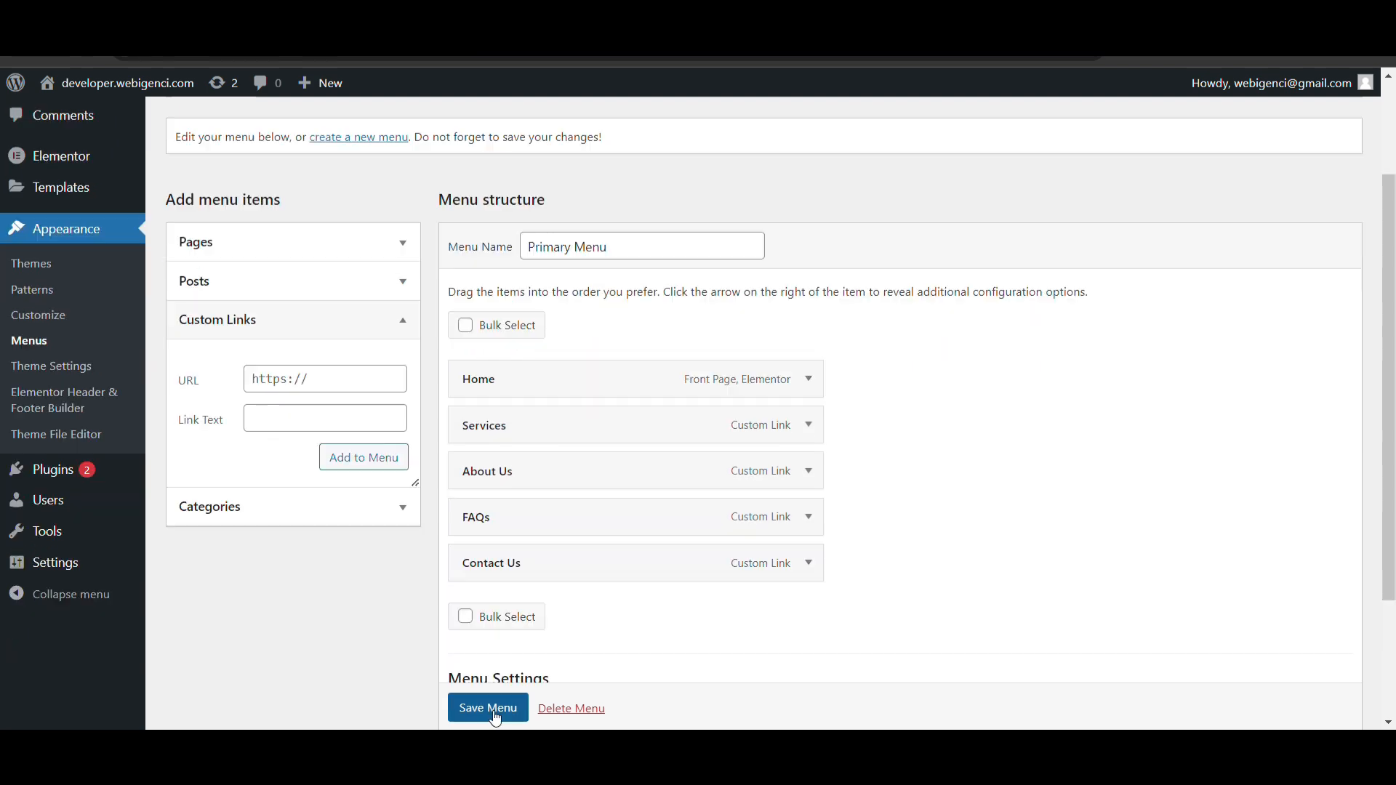
click(494, 715)
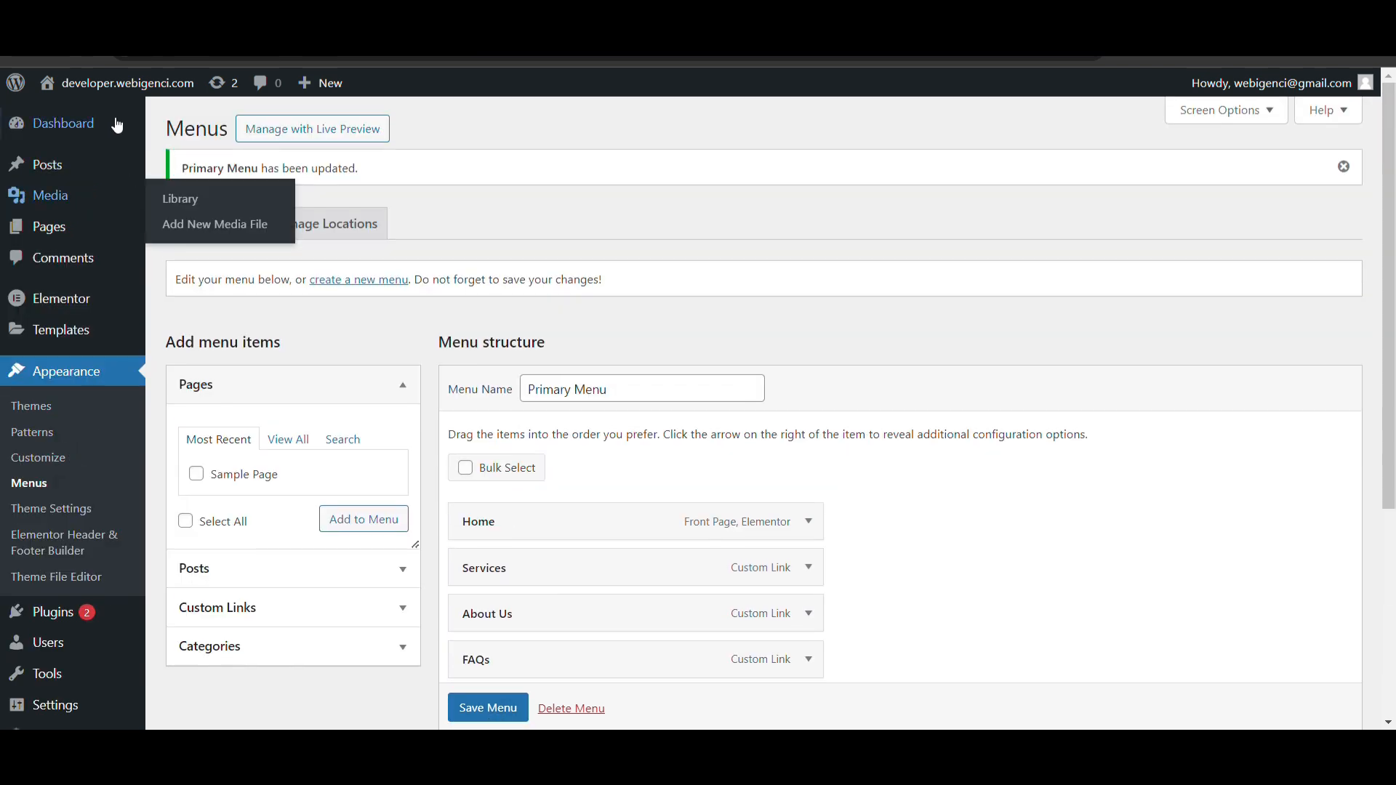
click(105, 83)
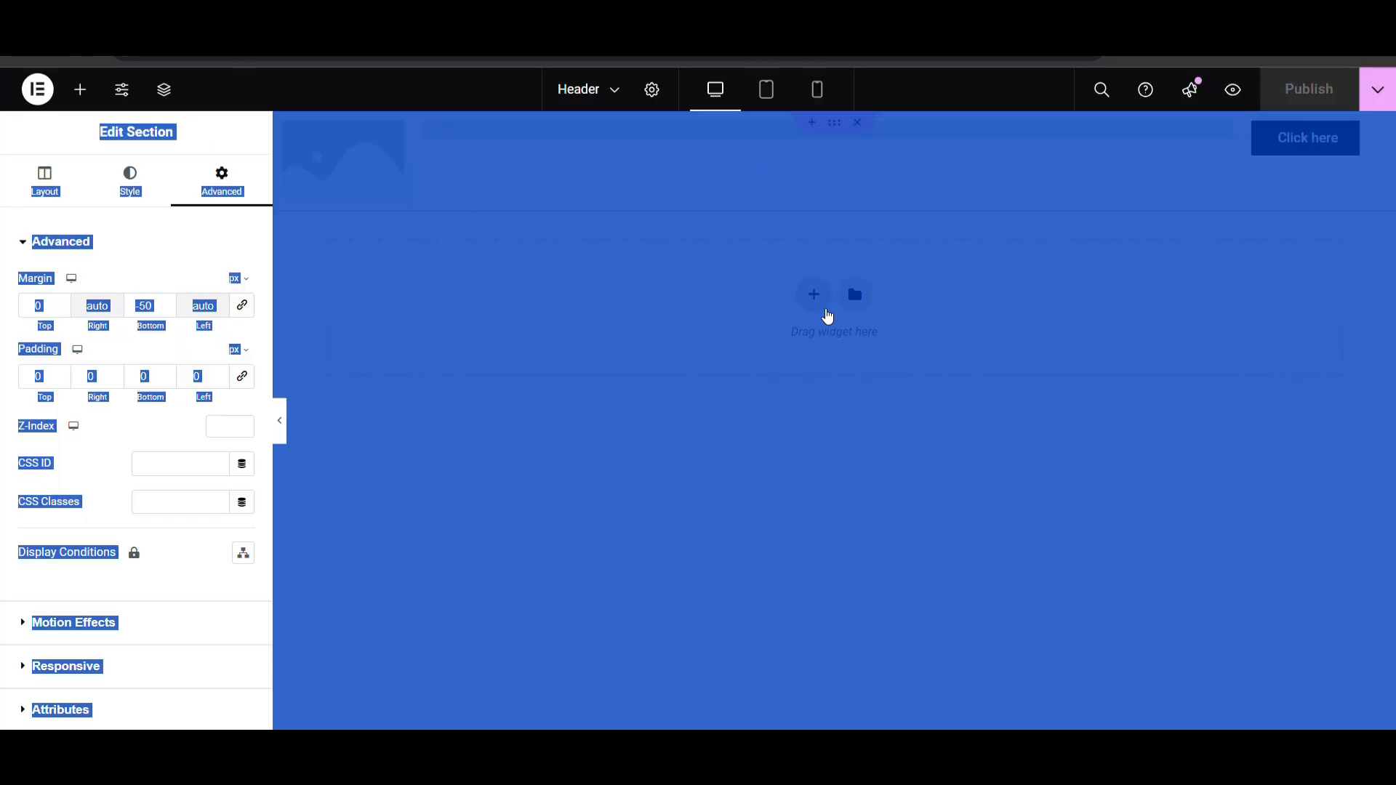
Return to the Header template in Elementor, set the section's bottom margin to -100 px and publish the change
click(813, 292)
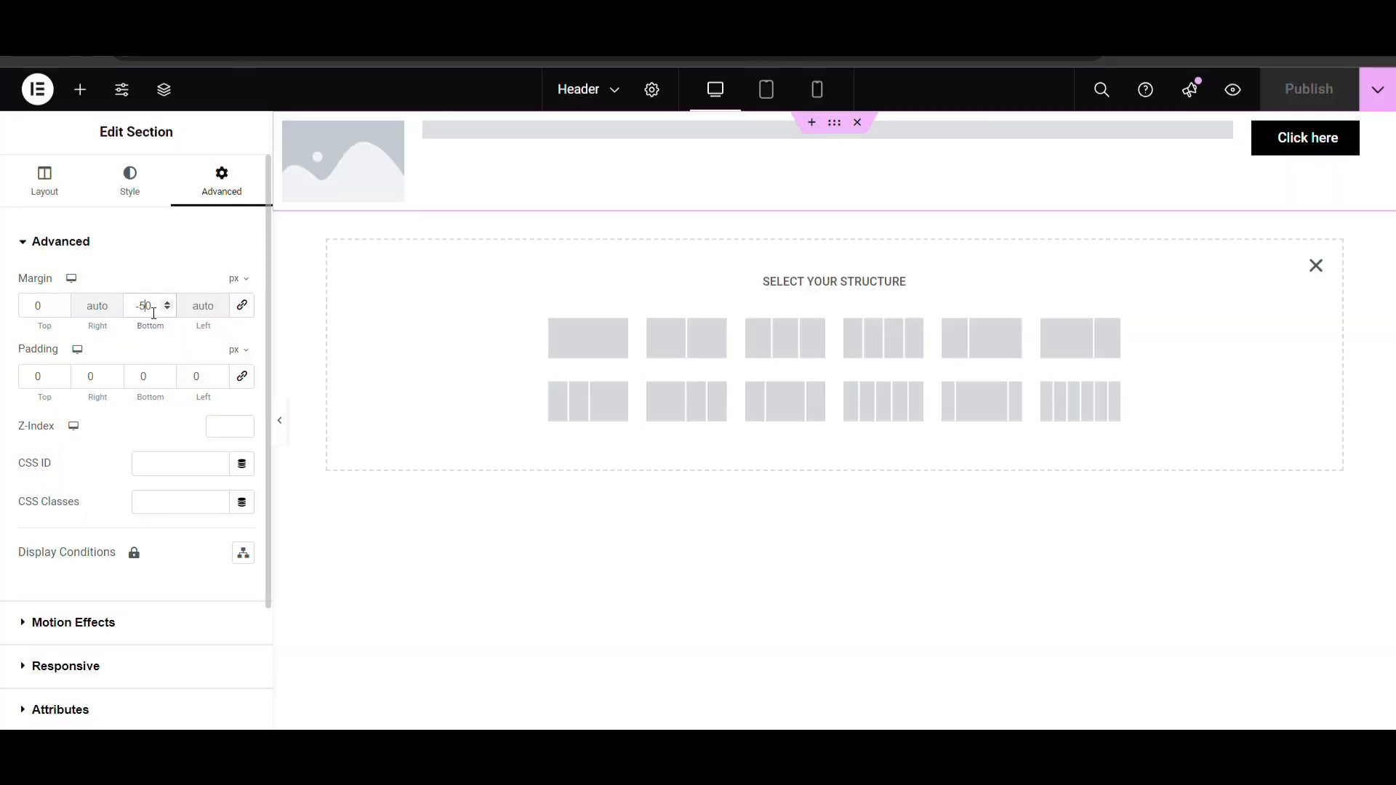
key(BackSpace)
text(100)
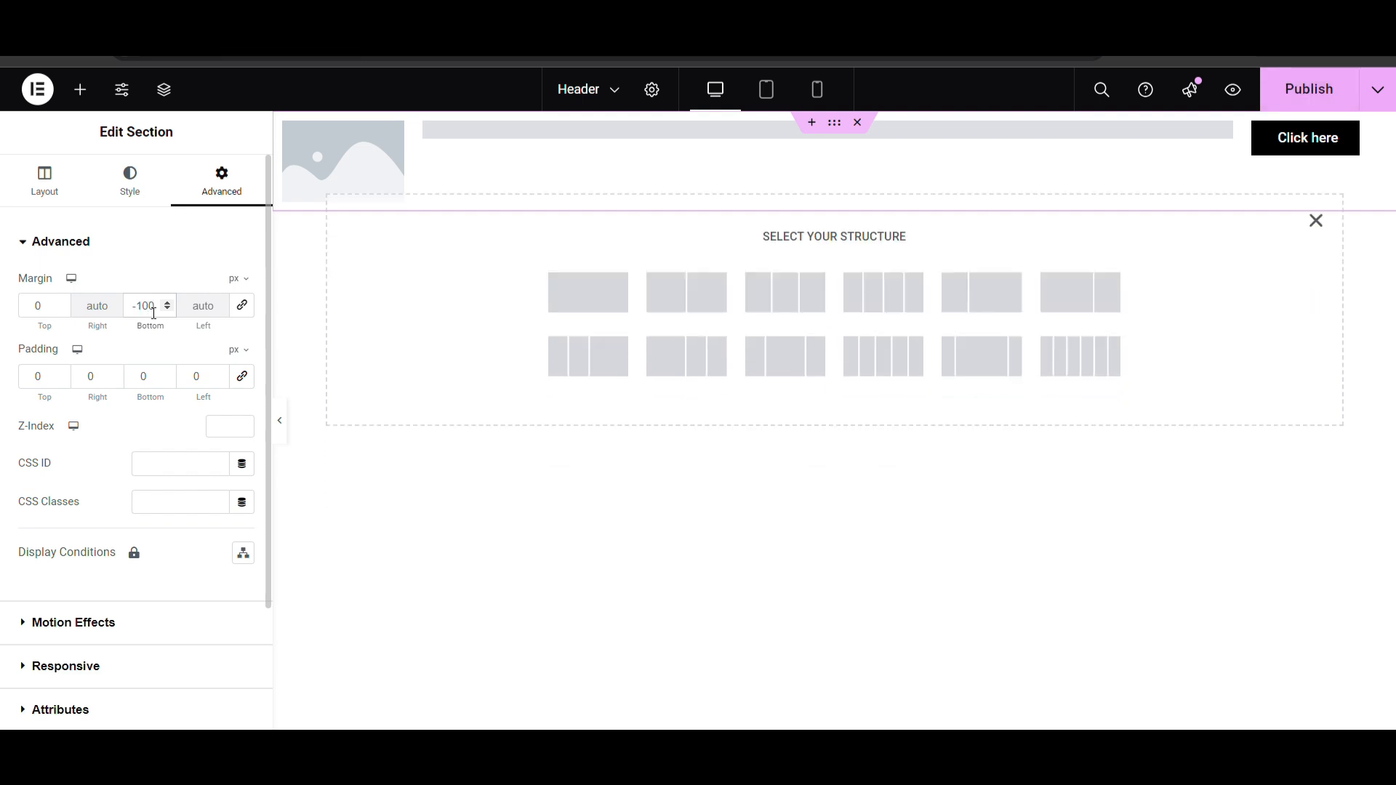
click(1324, 109)
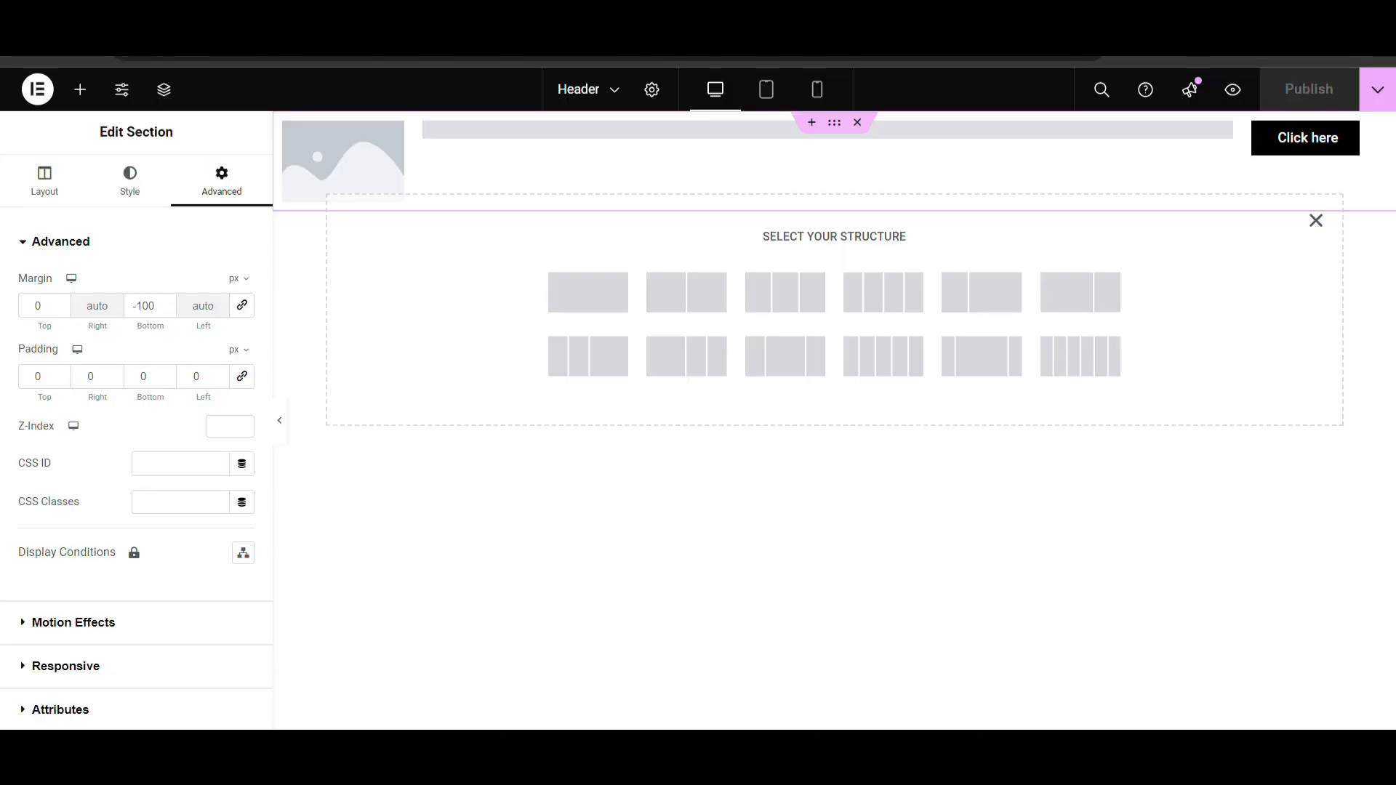
Set the logo image's width to 69%, publish the header and check it on the live page
click(349, 171)
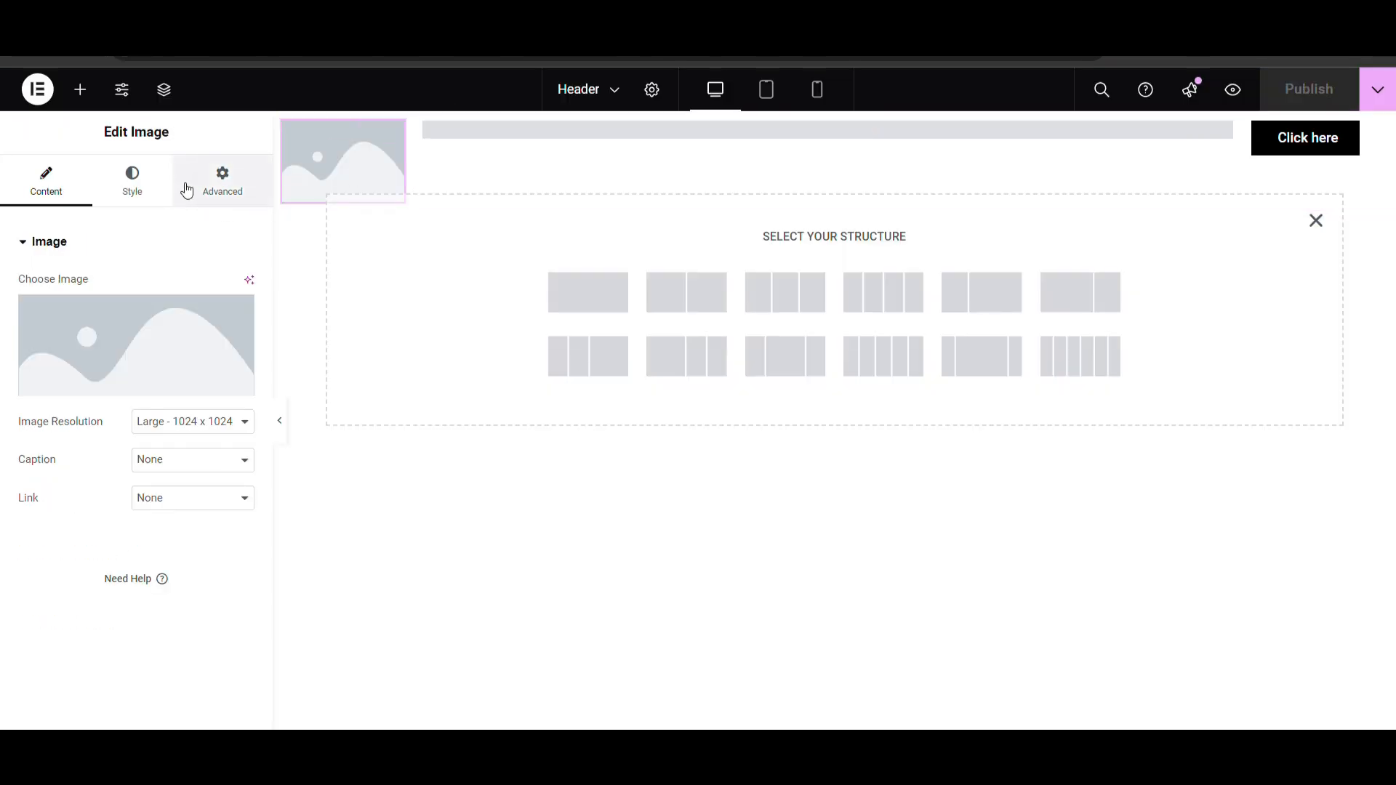
click(209, 178)
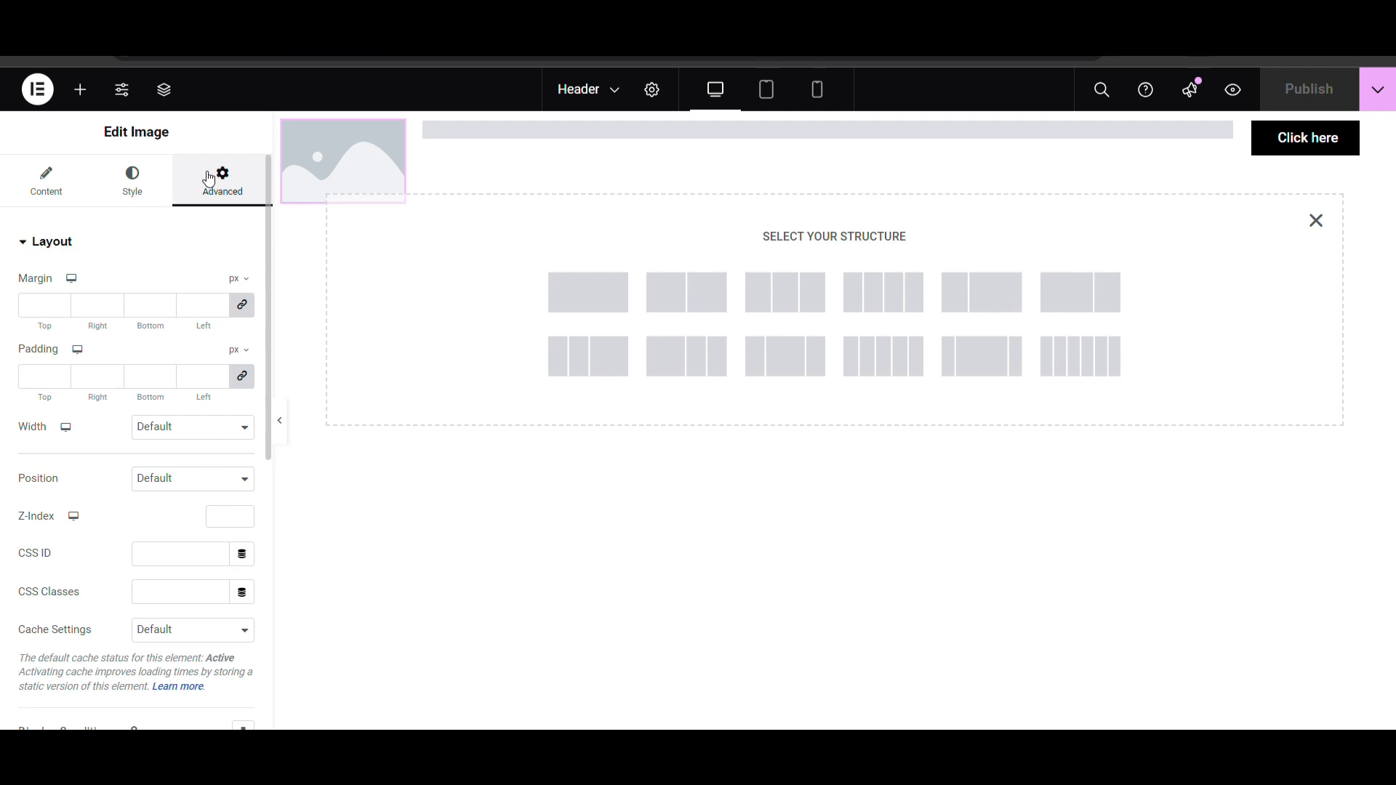
click(133, 179)
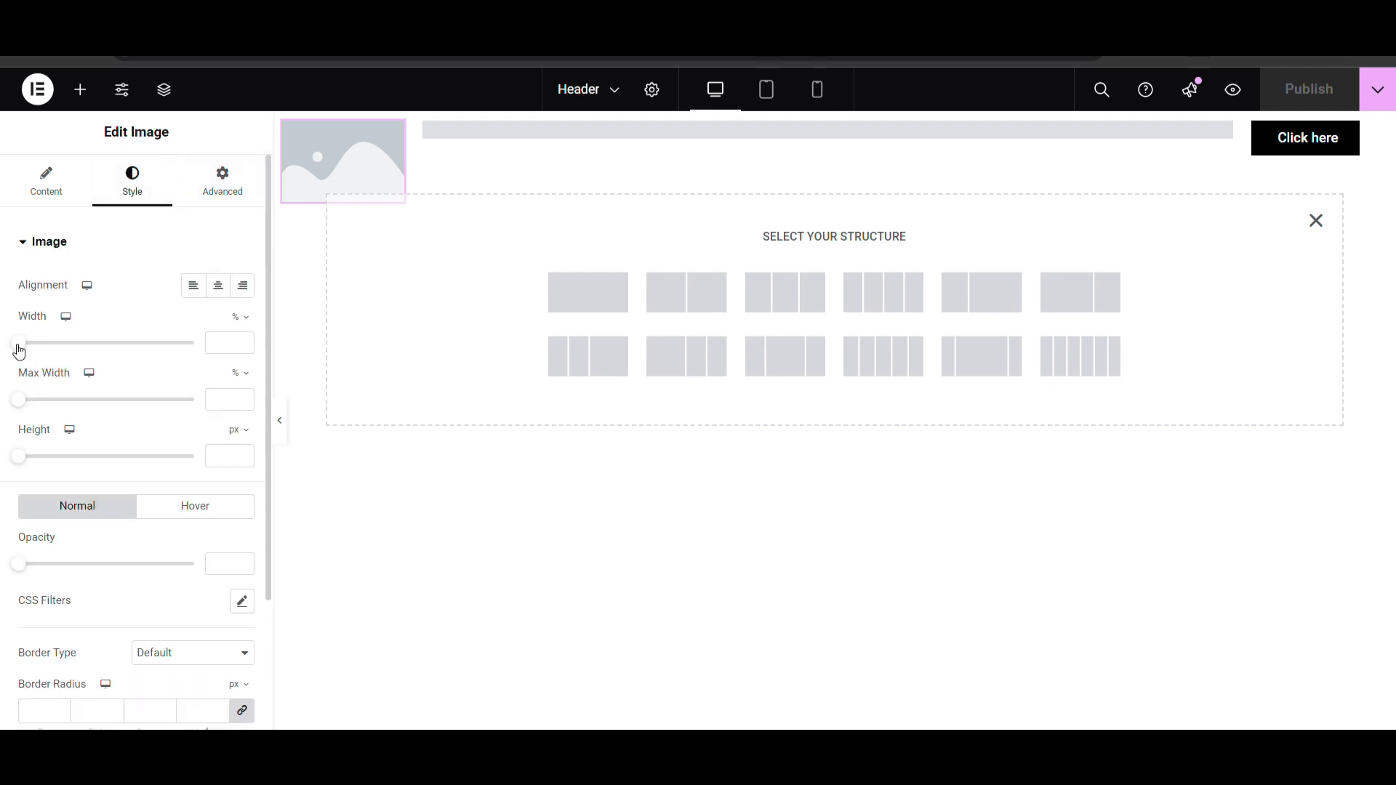
drag(25, 349, 141, 344)
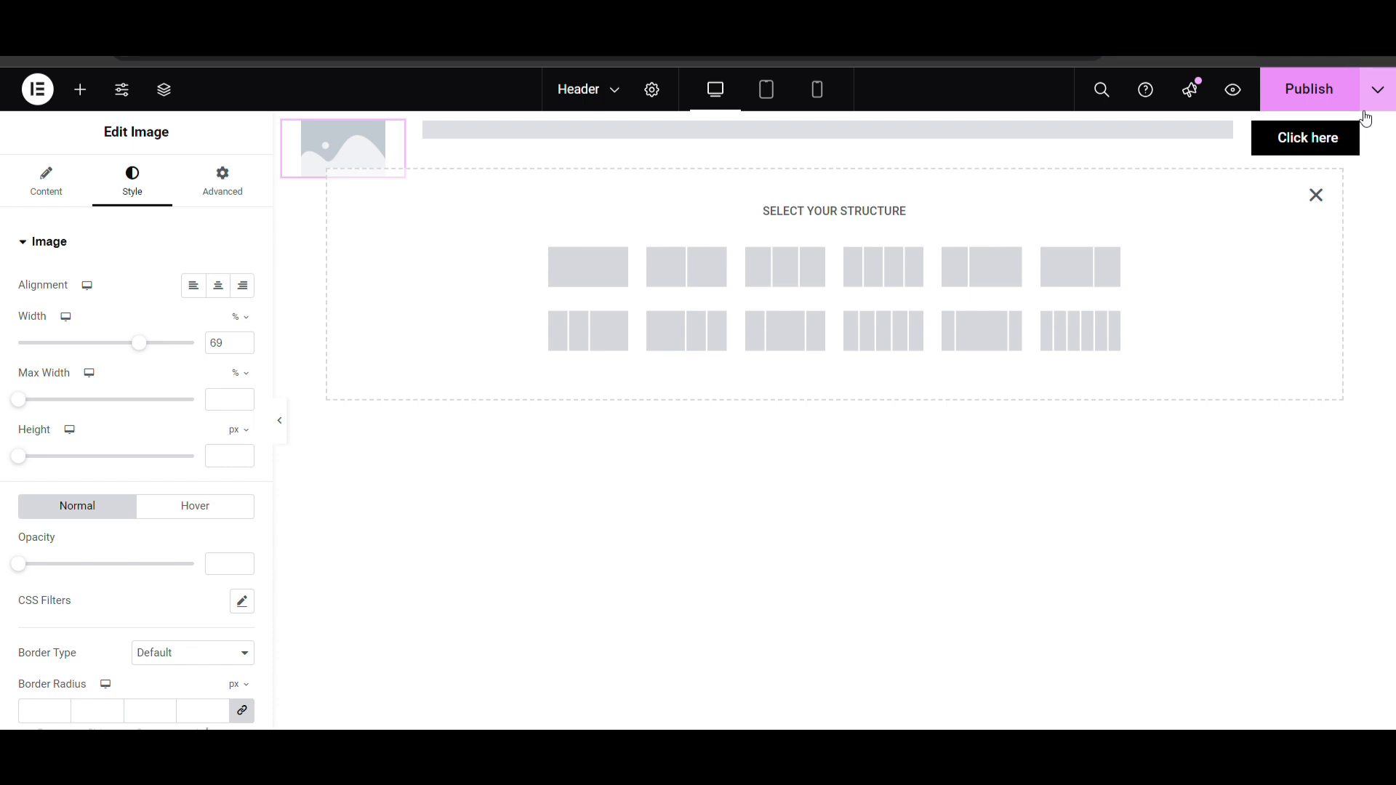
click(1309, 89)
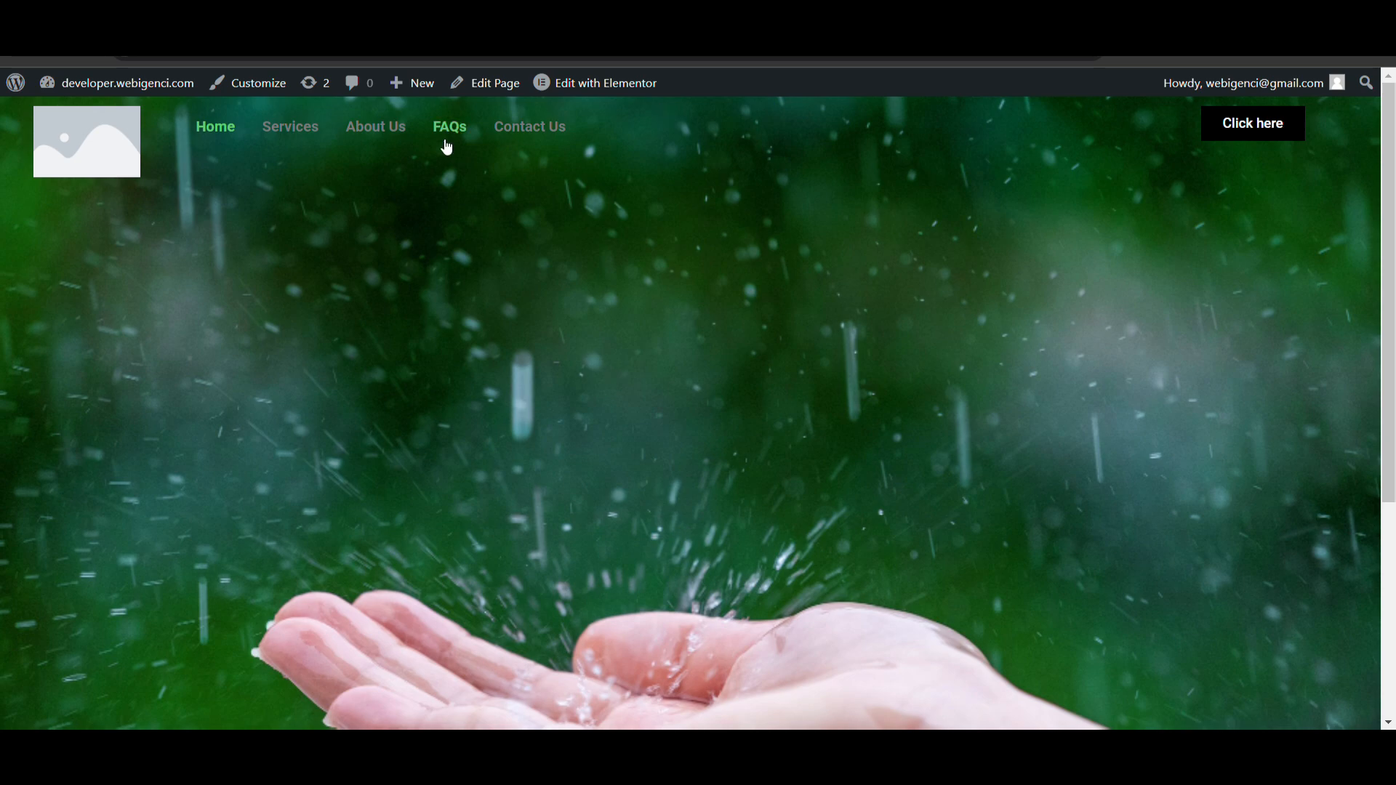
scroll(429, 156, down, 5)
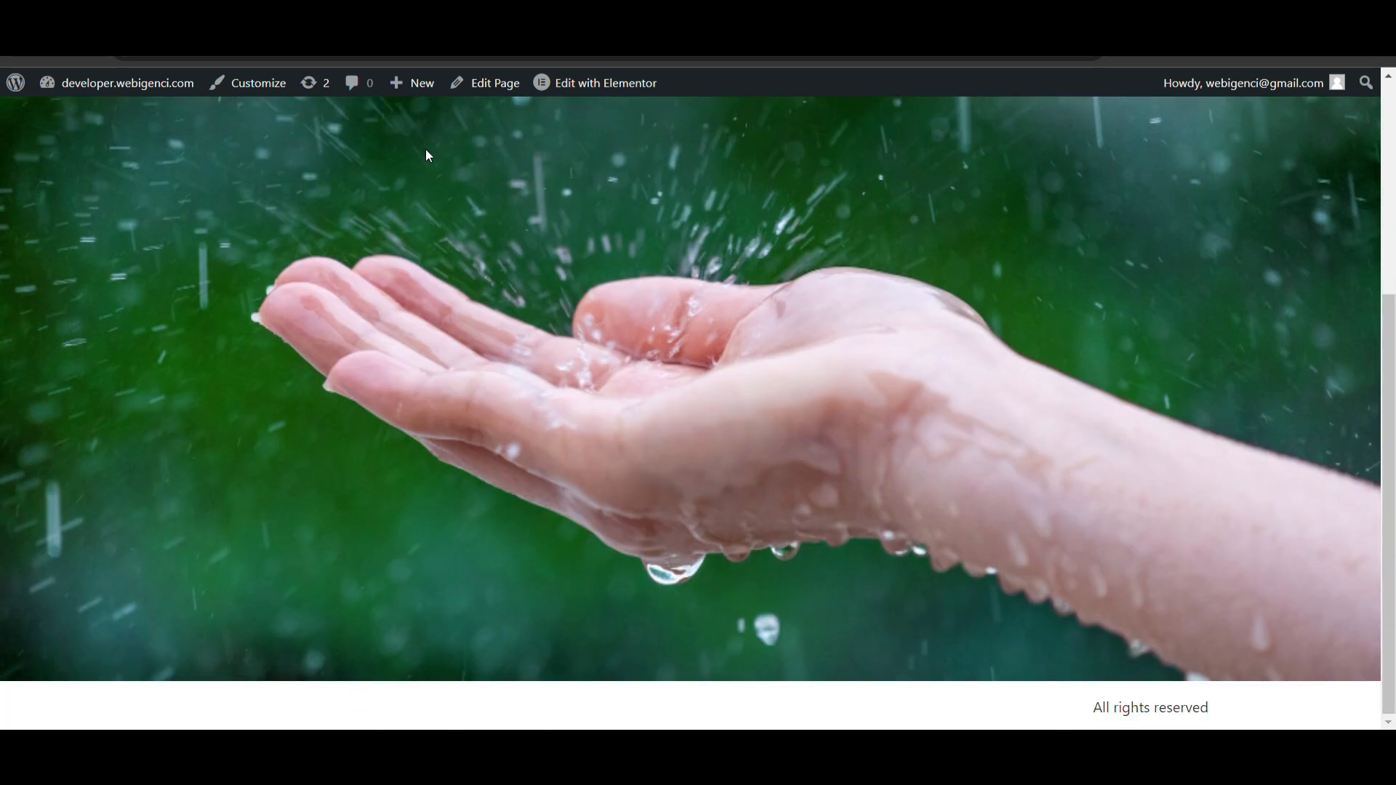
scroll(428, 153, up, 5)
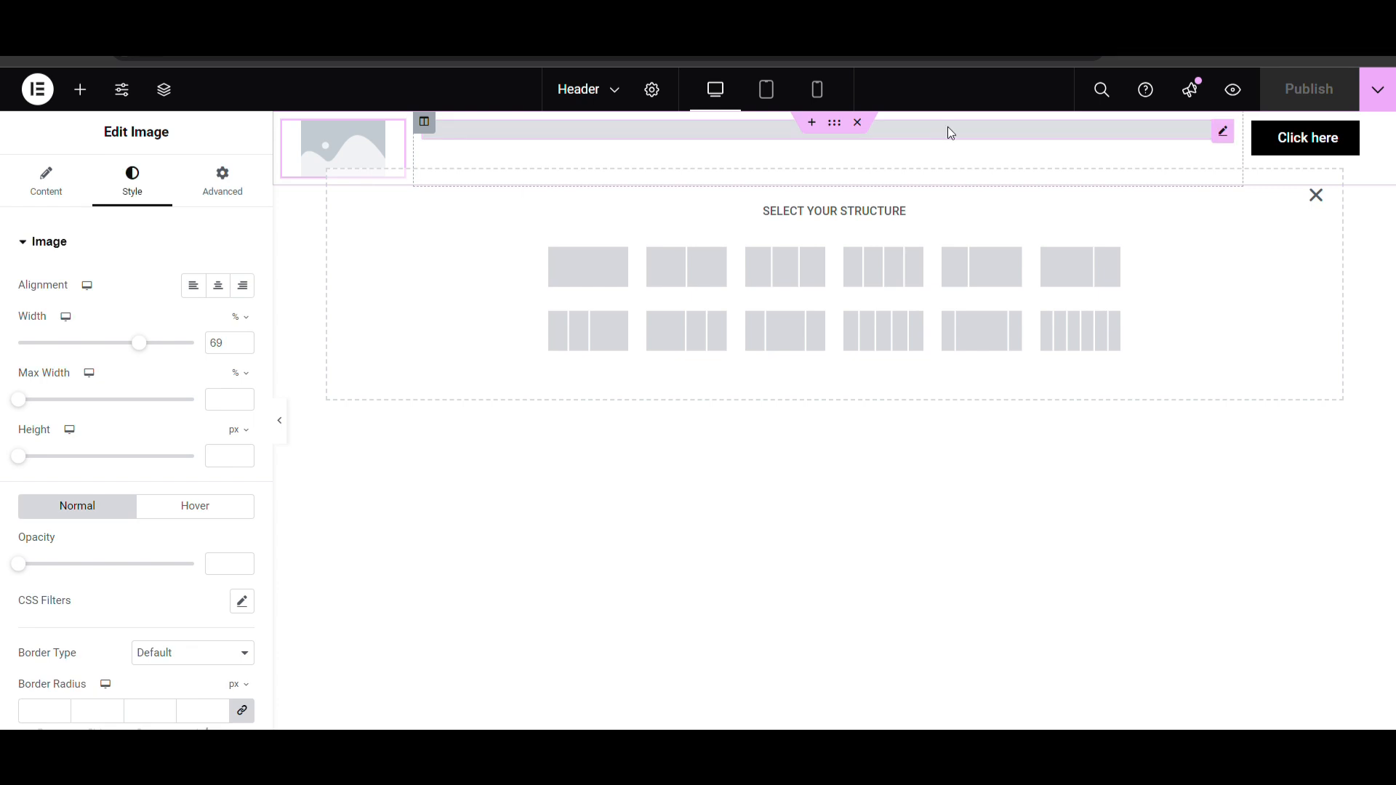
Set the vertical alignment of the navigation menu column and the button column to Middle
click(573, 130)
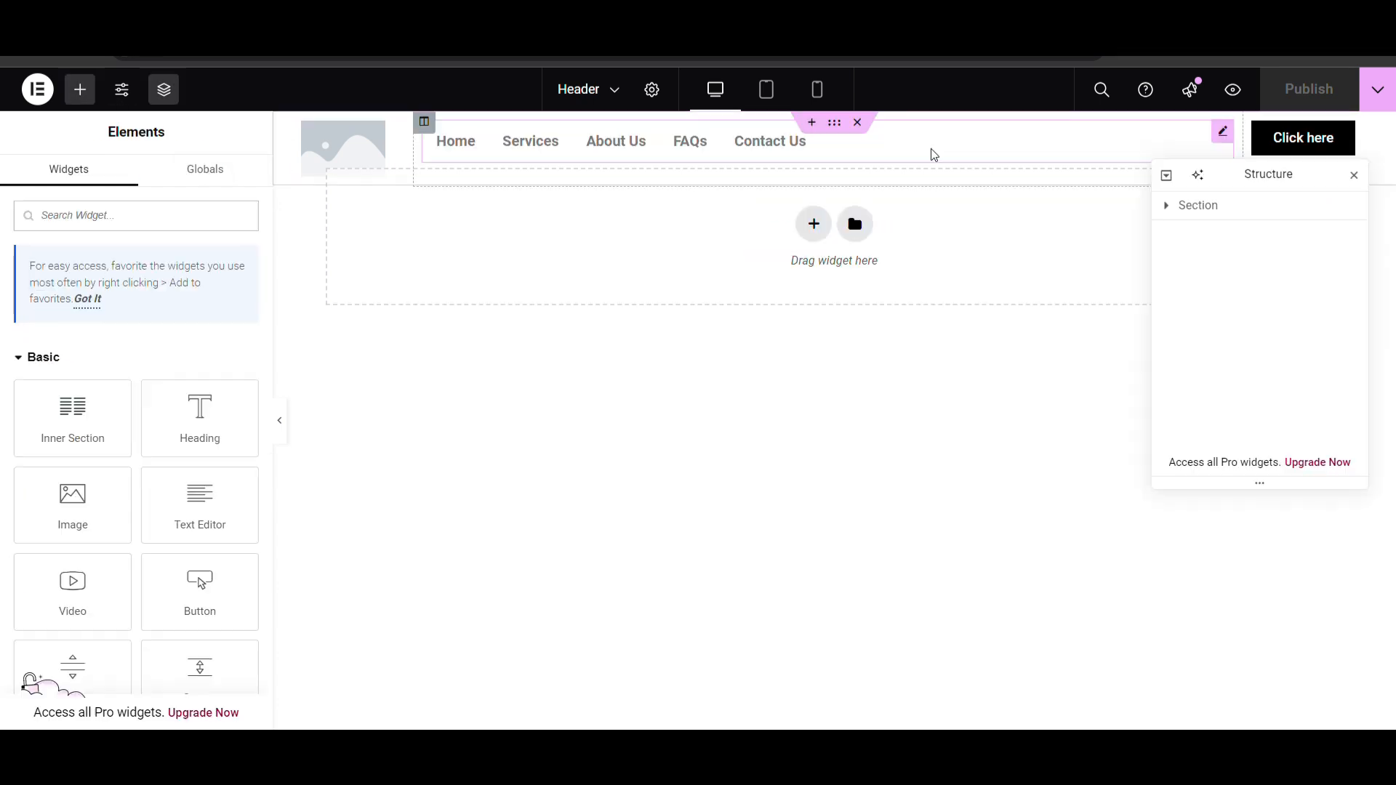
click(933, 155)
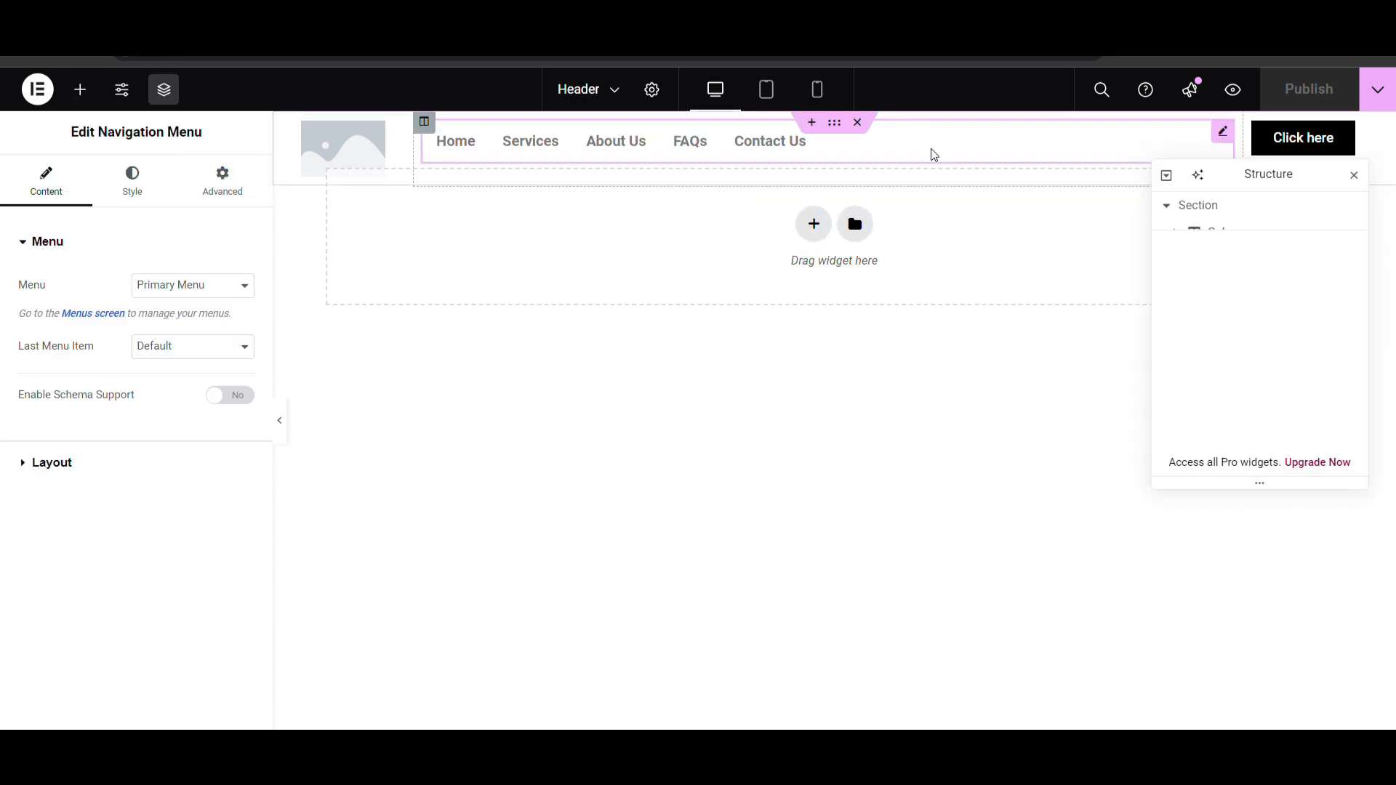
click(425, 123)
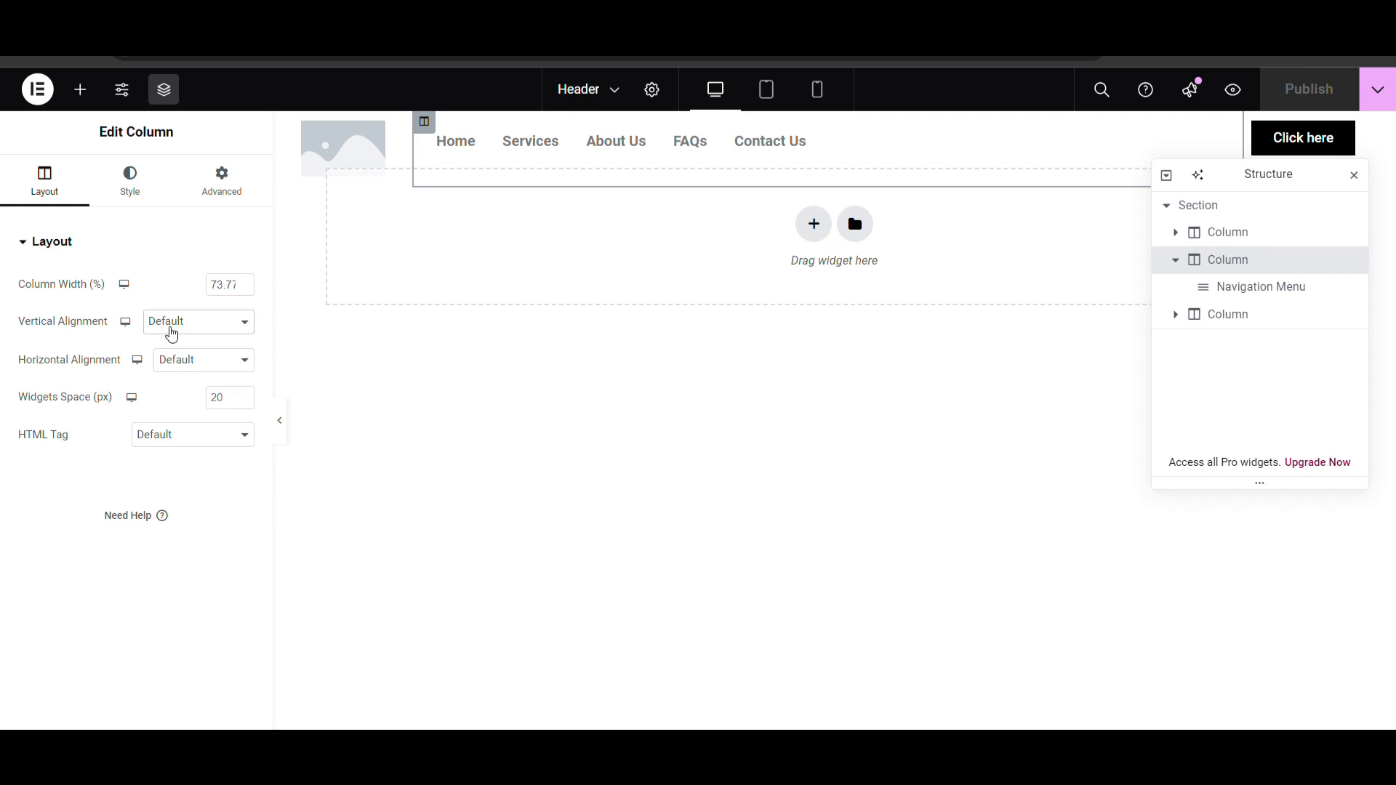
click(185, 389)
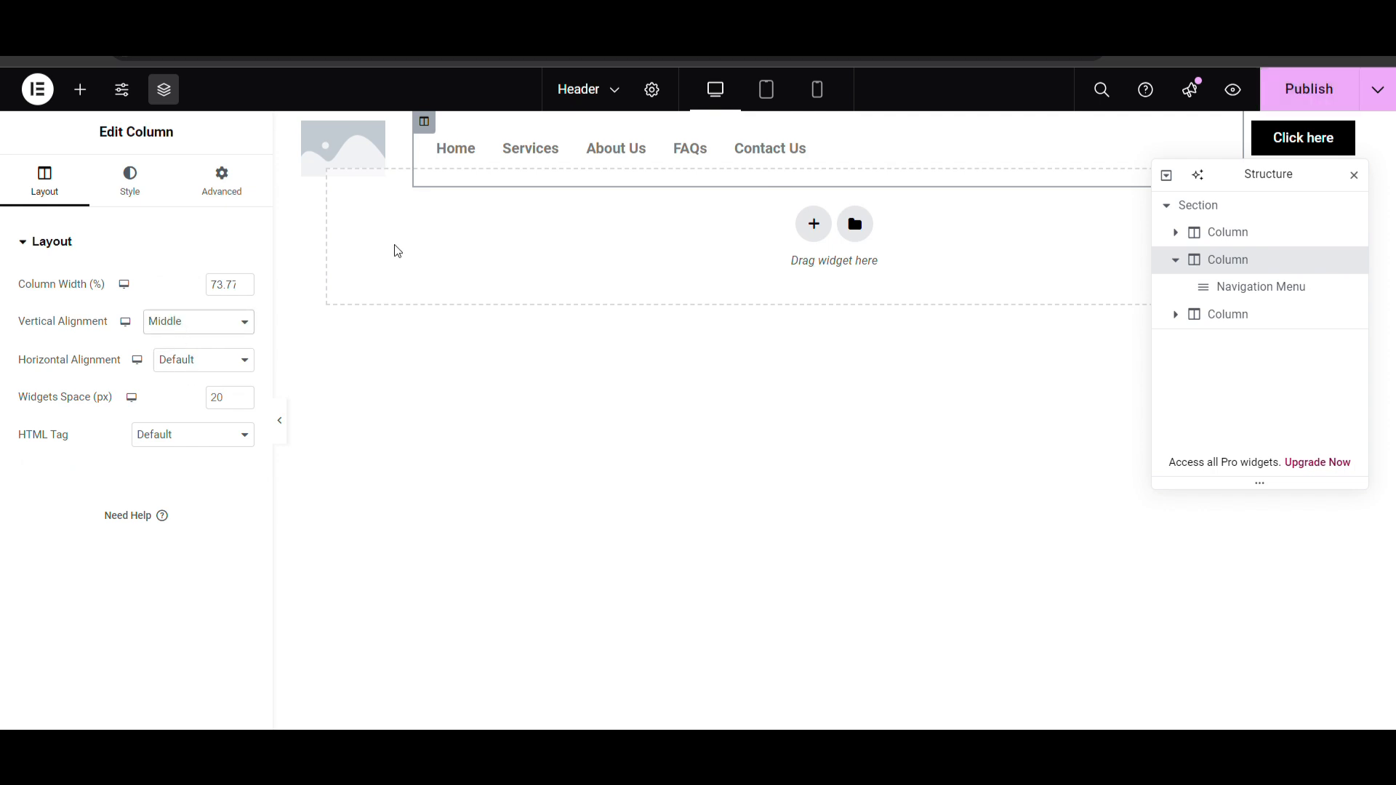
click(1253, 122)
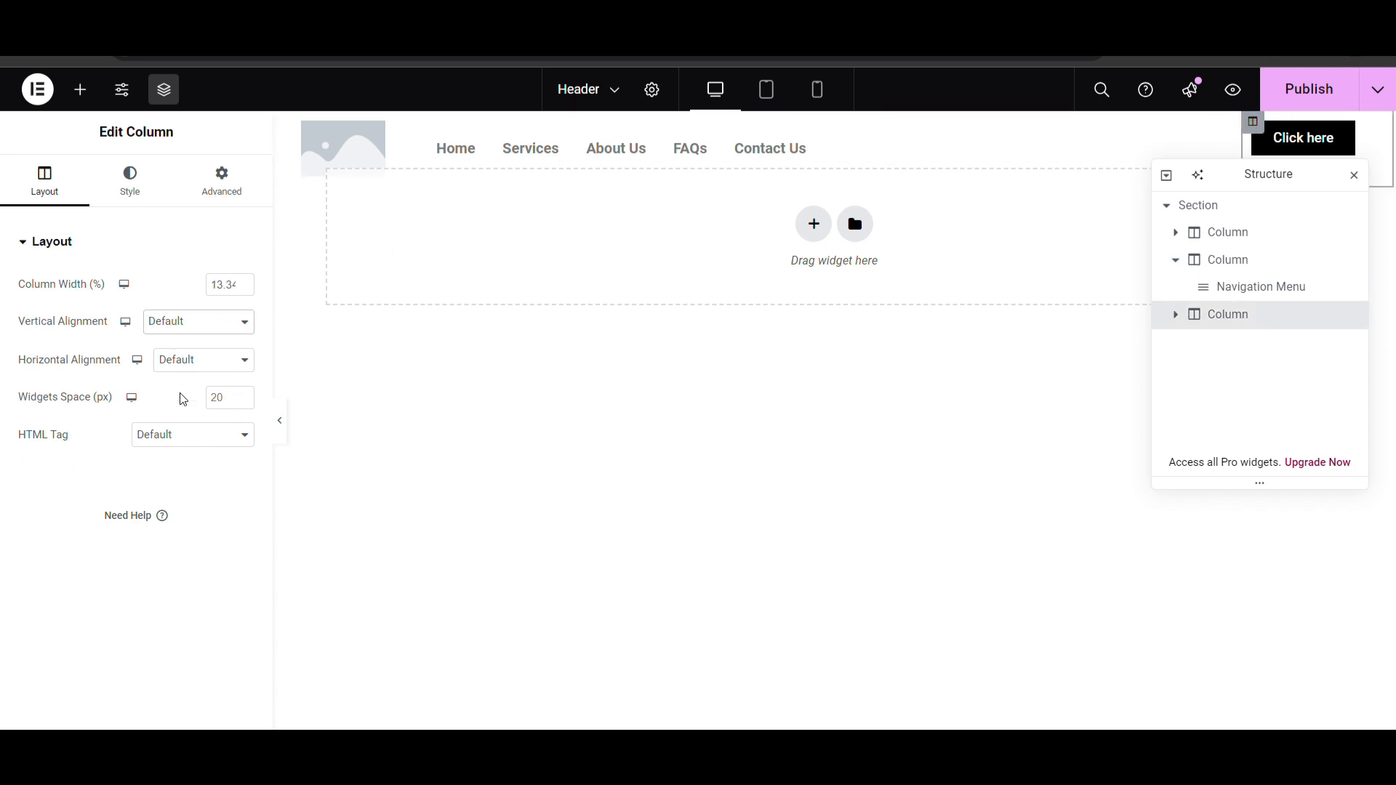
Set the navigation menu's normal text color to #FFFFFF and open its hover text color for editing
click(545, 147)
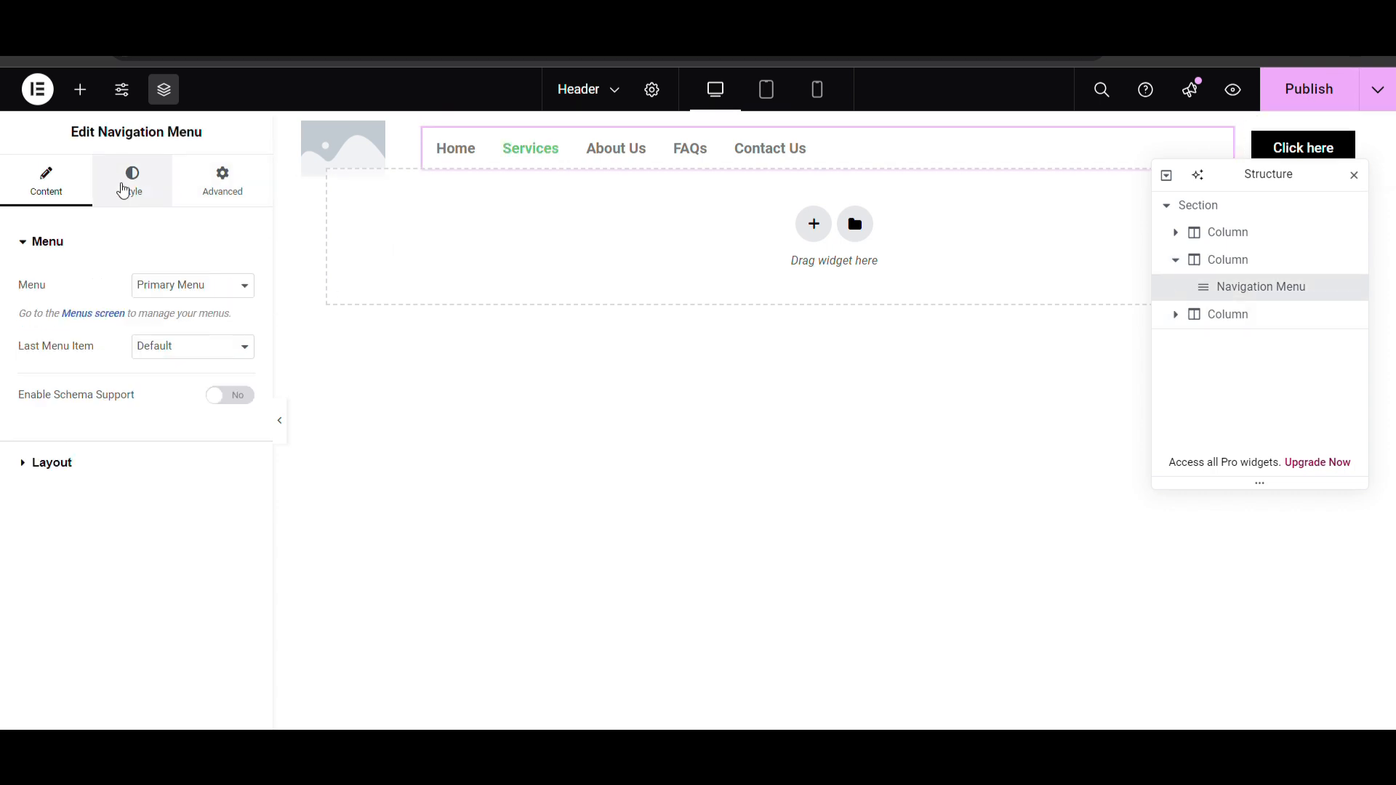
click(131, 182)
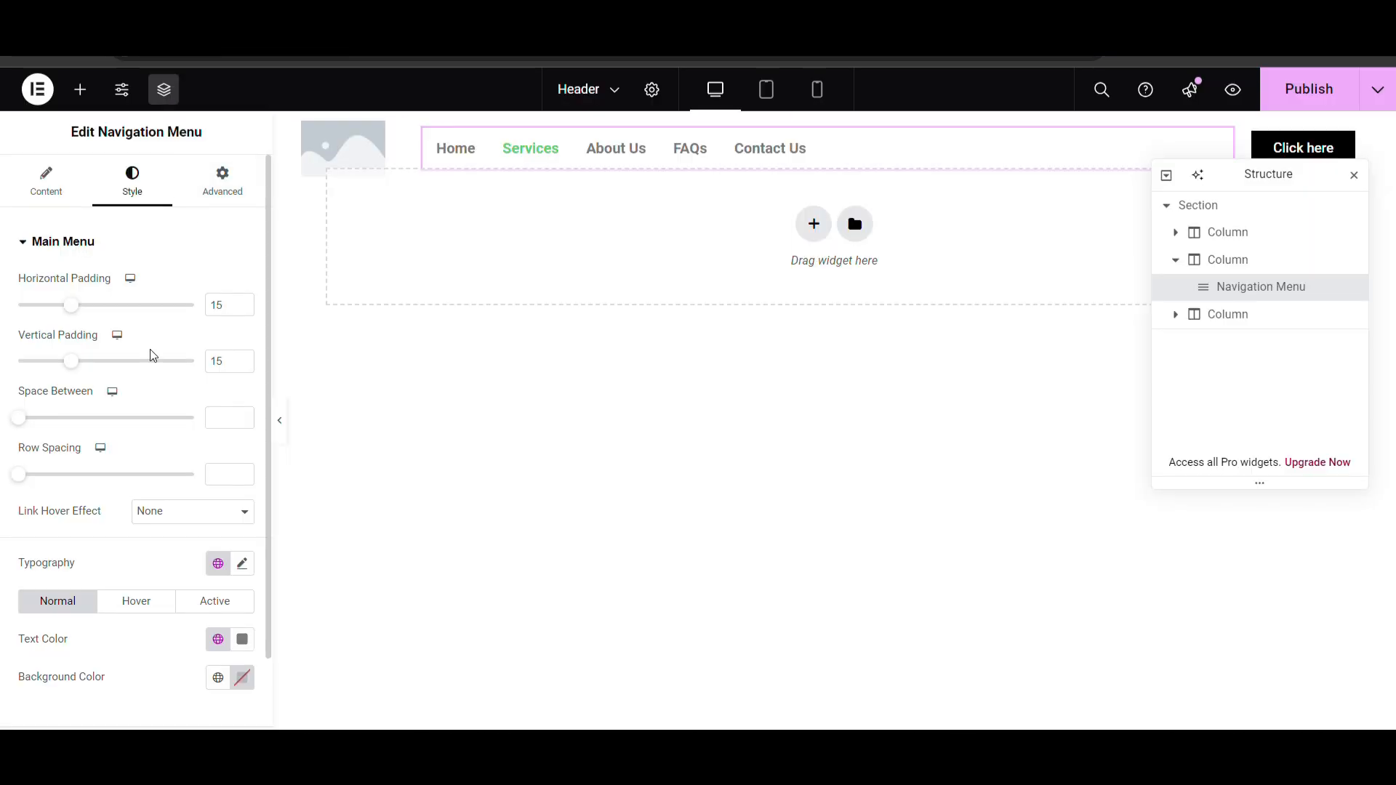
scroll(150, 352, down, 2)
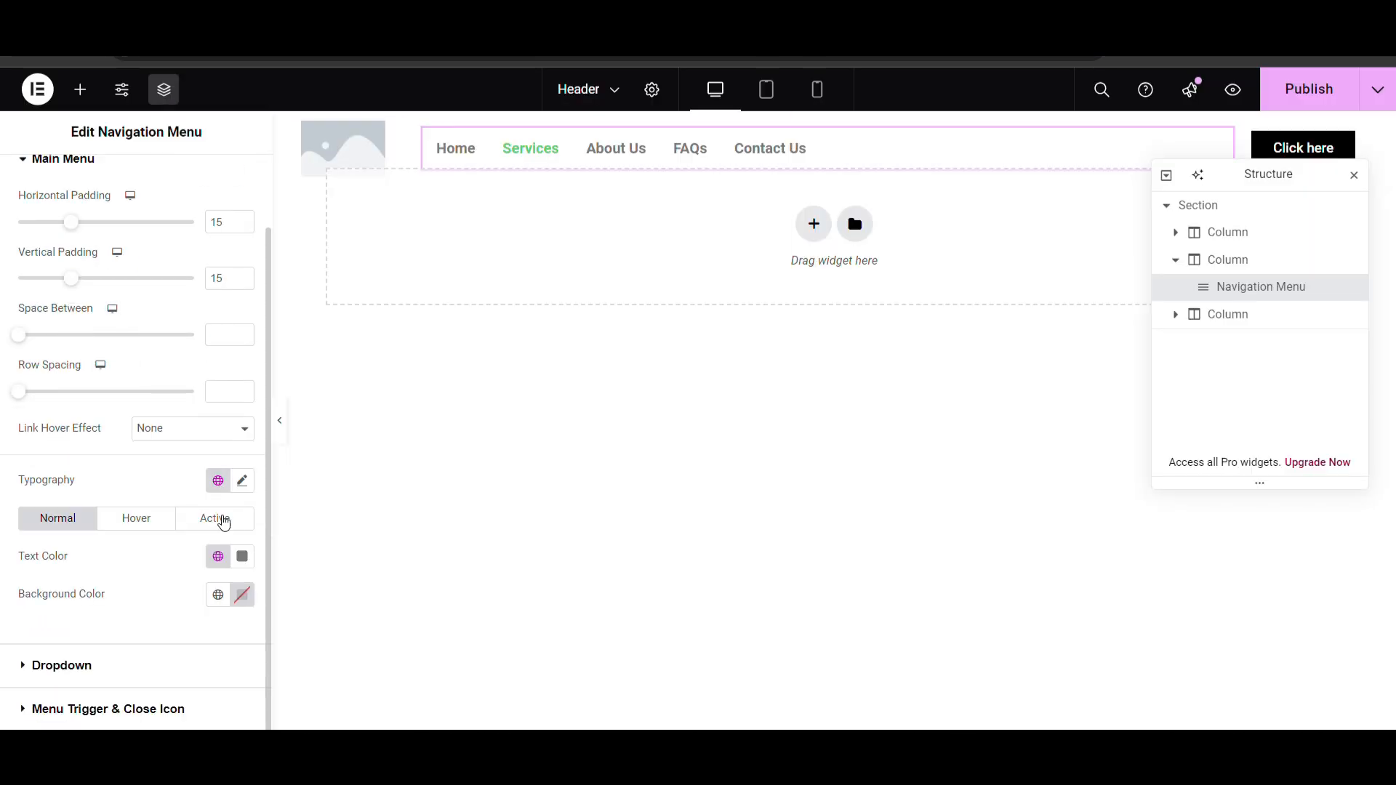
click(243, 557)
text(#FFFFFF)
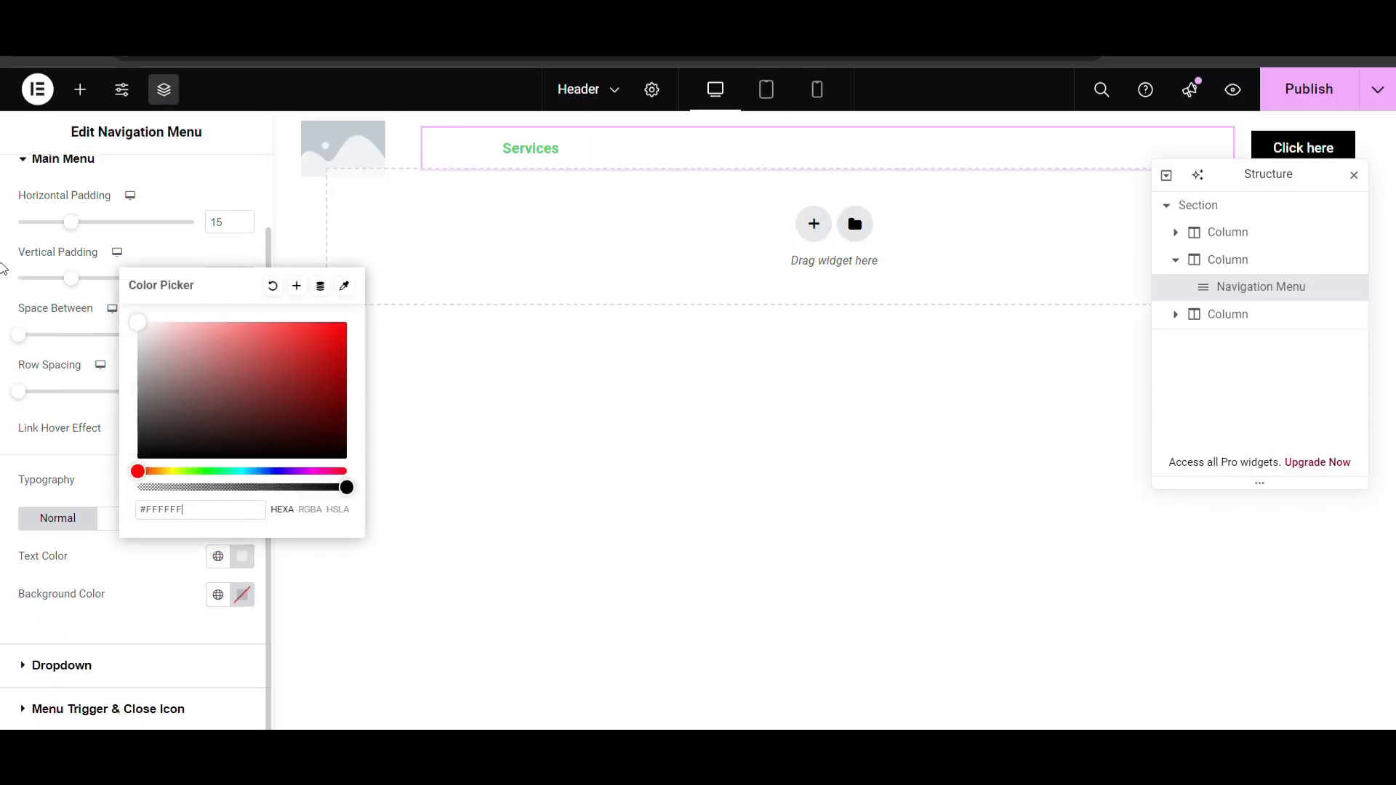
click(2, 334)
click(136, 518)
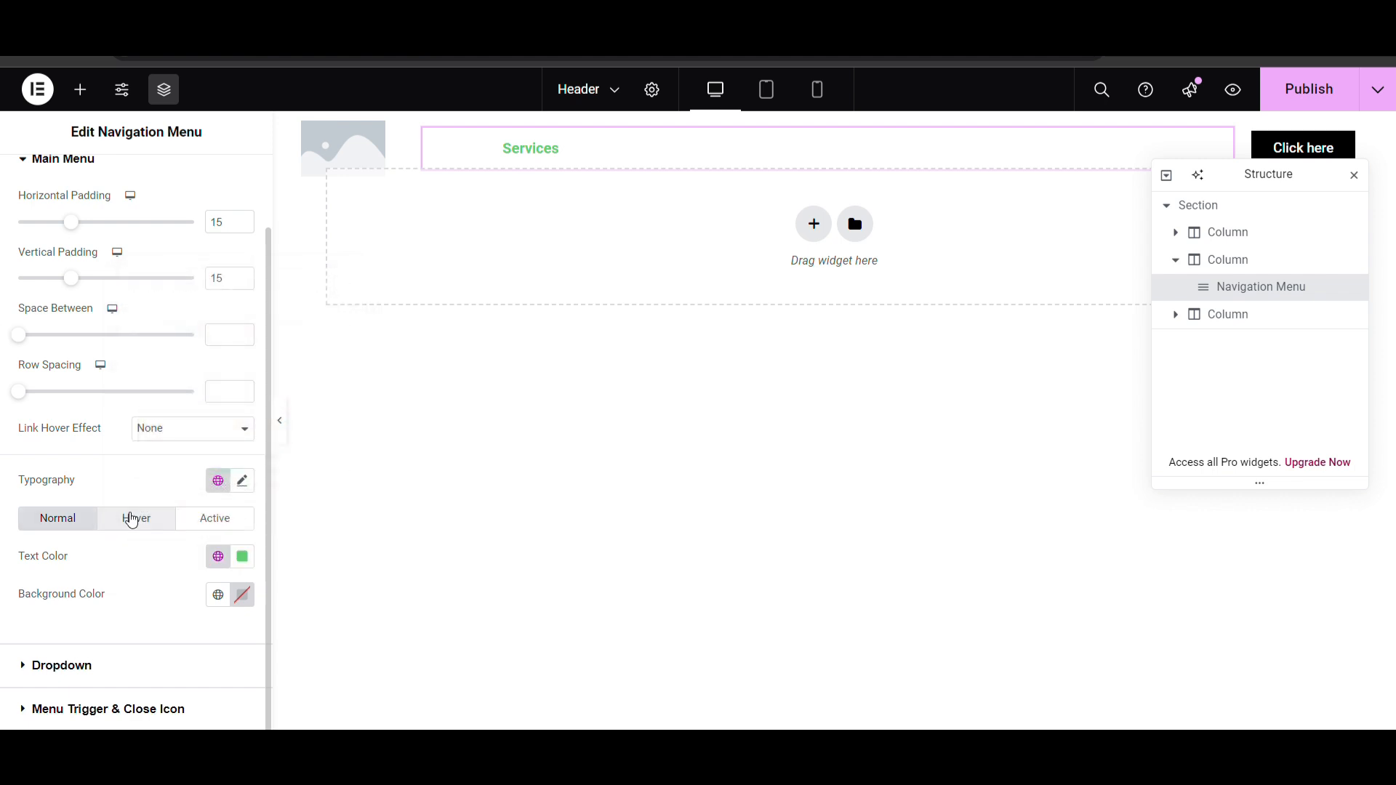
click(241, 557)
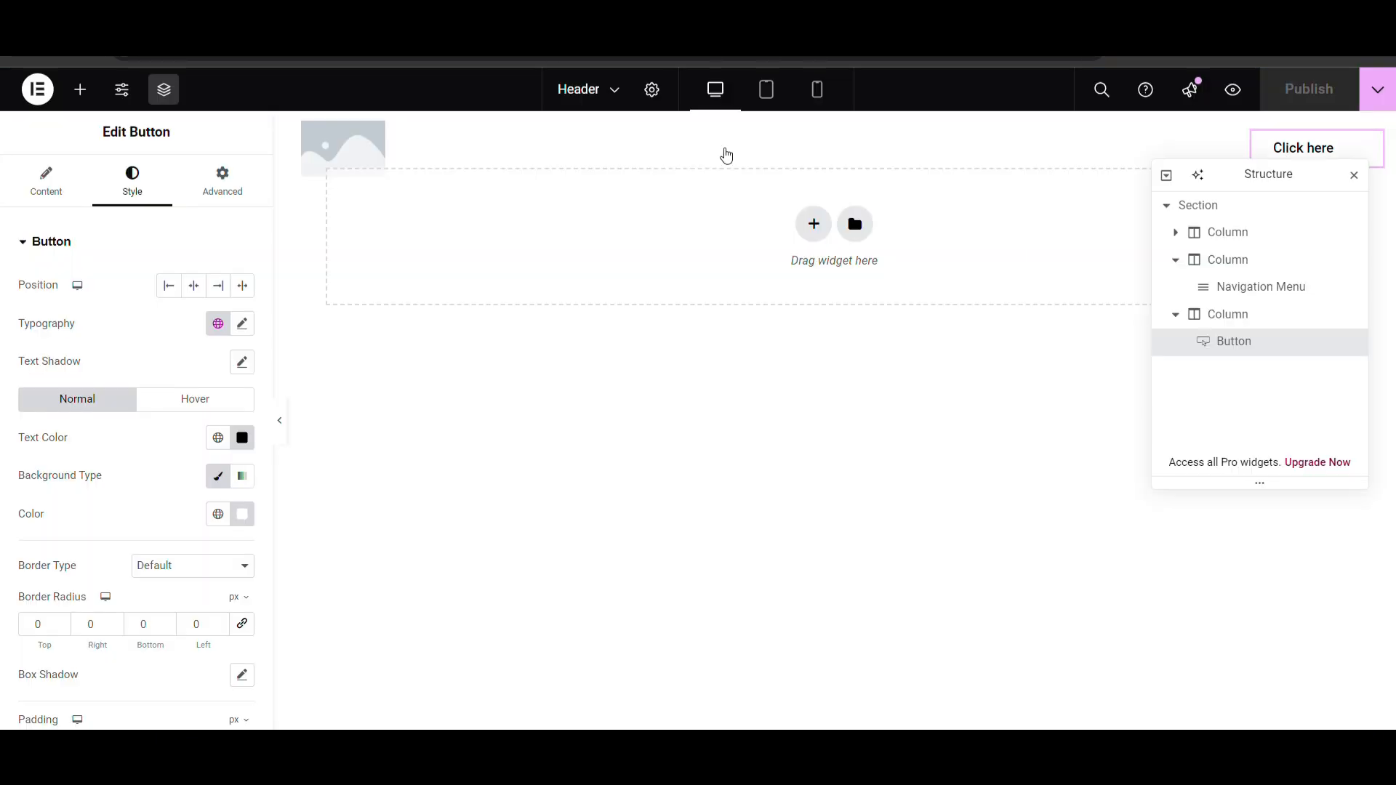
Center-align the navigation menu items in the widget's layout settings and publish the header
click(713, 152)
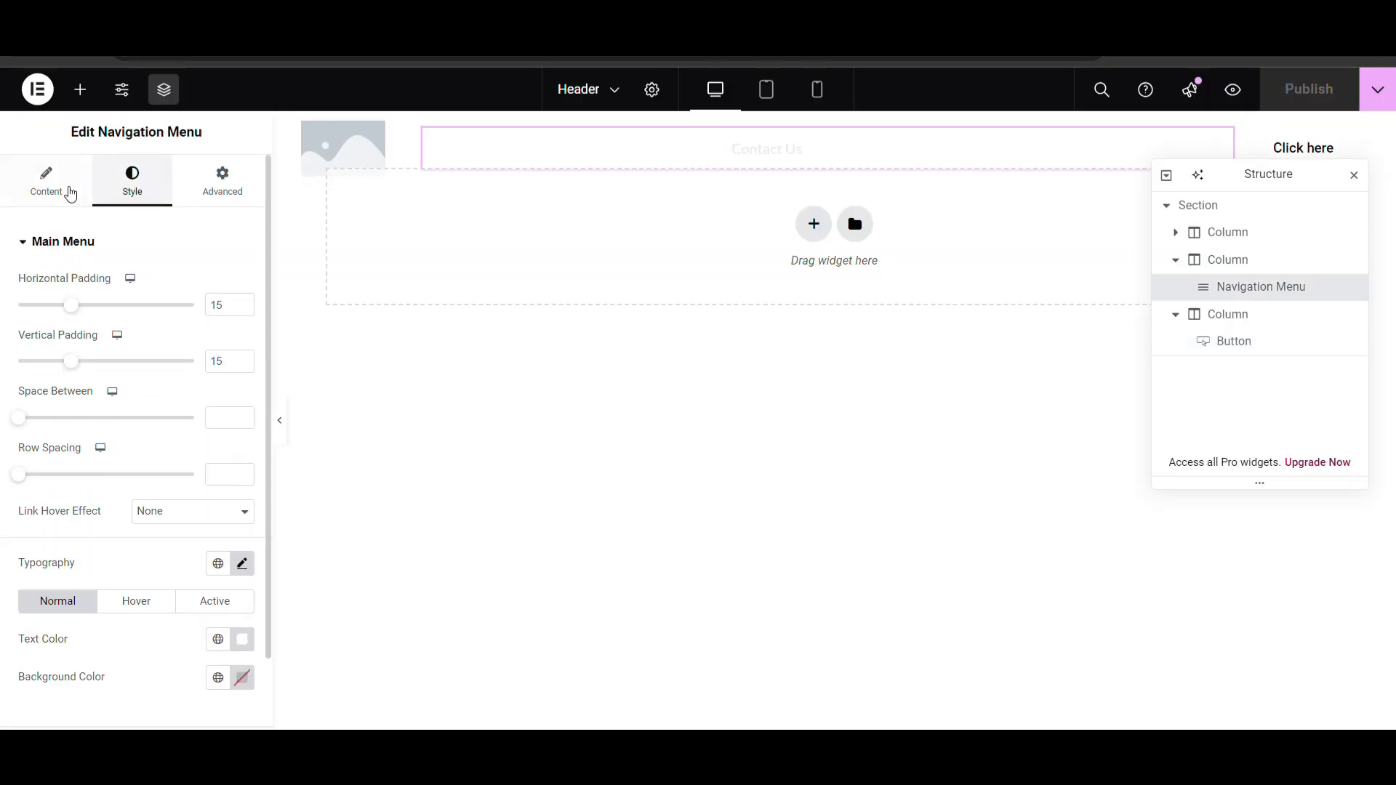
click(51, 185)
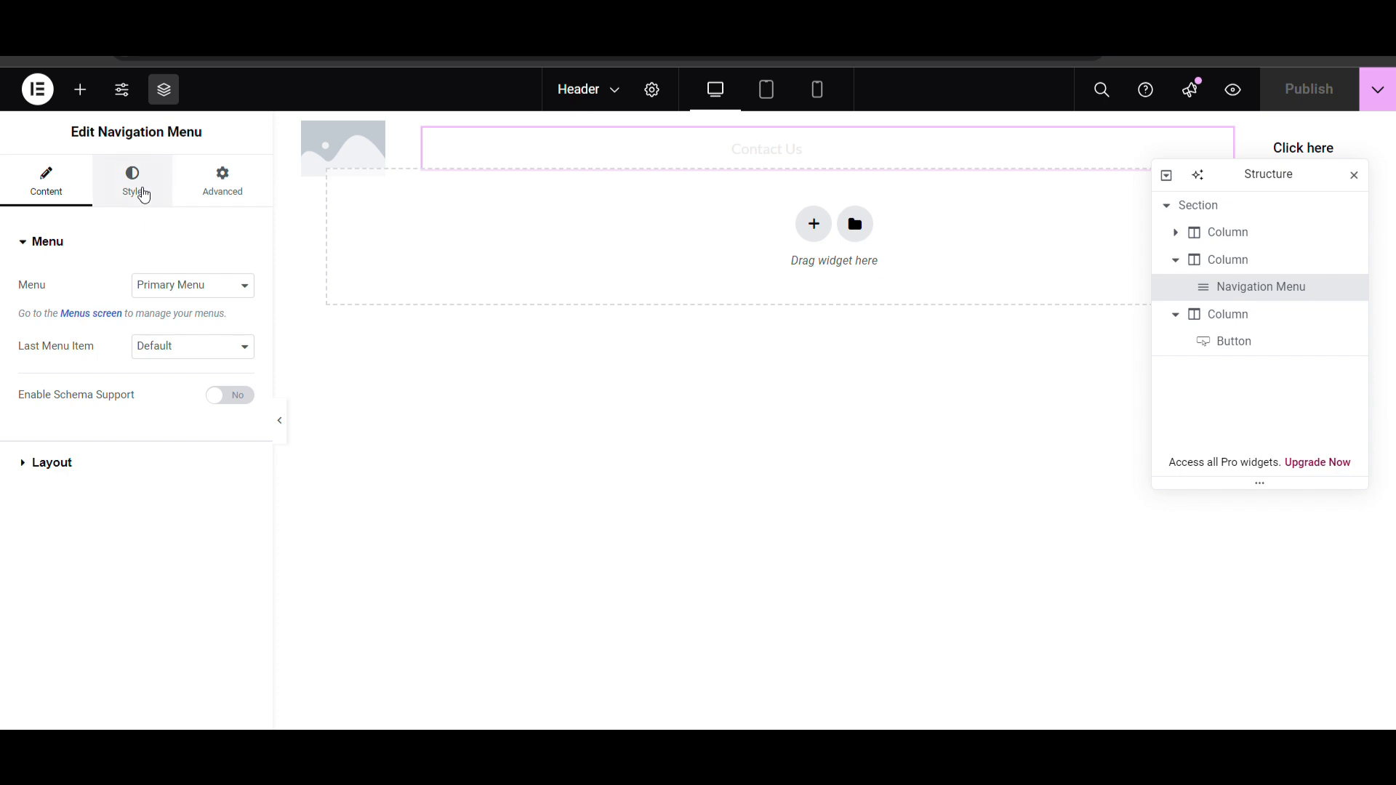
click(143, 194)
scroll(35, 357, down, 1)
scroll(88, 334, up, 2)
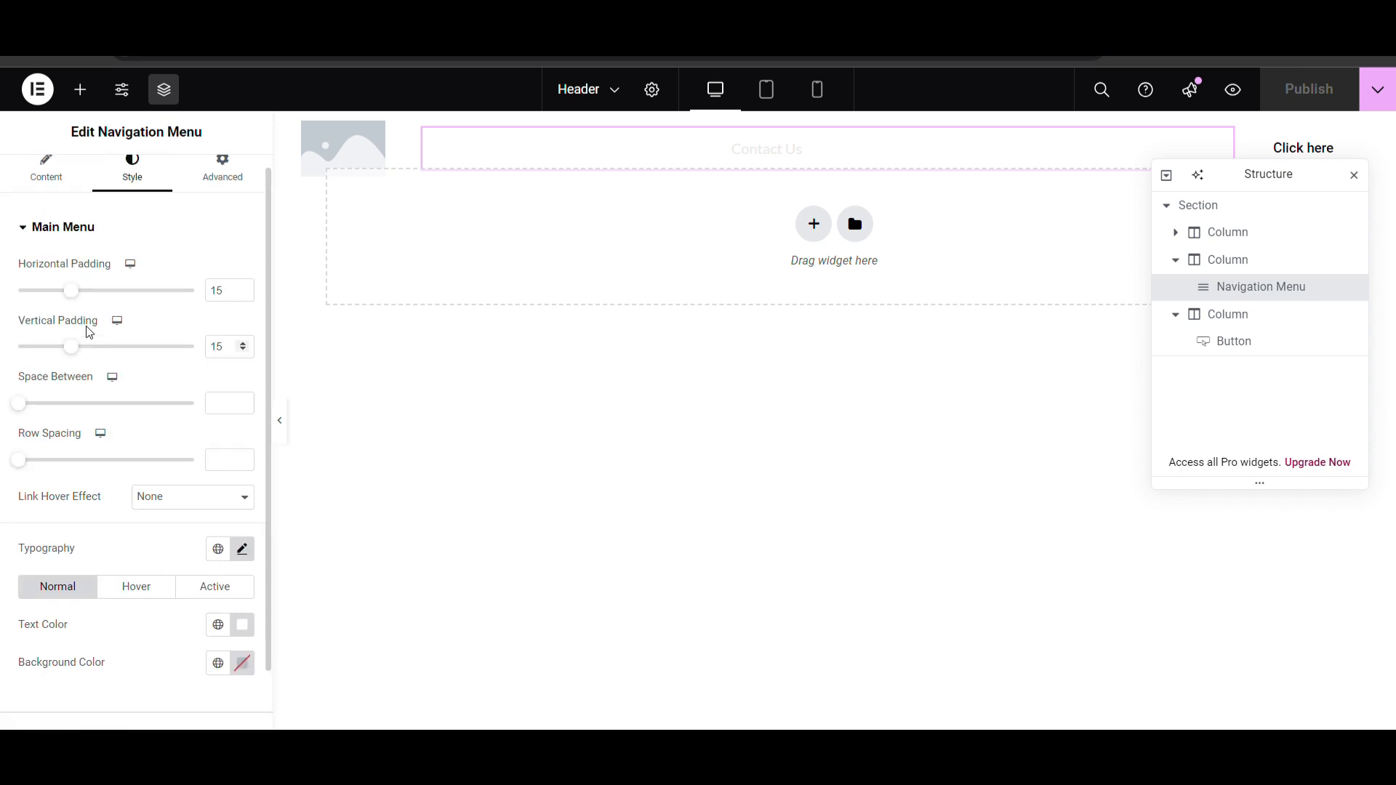
click(58, 199)
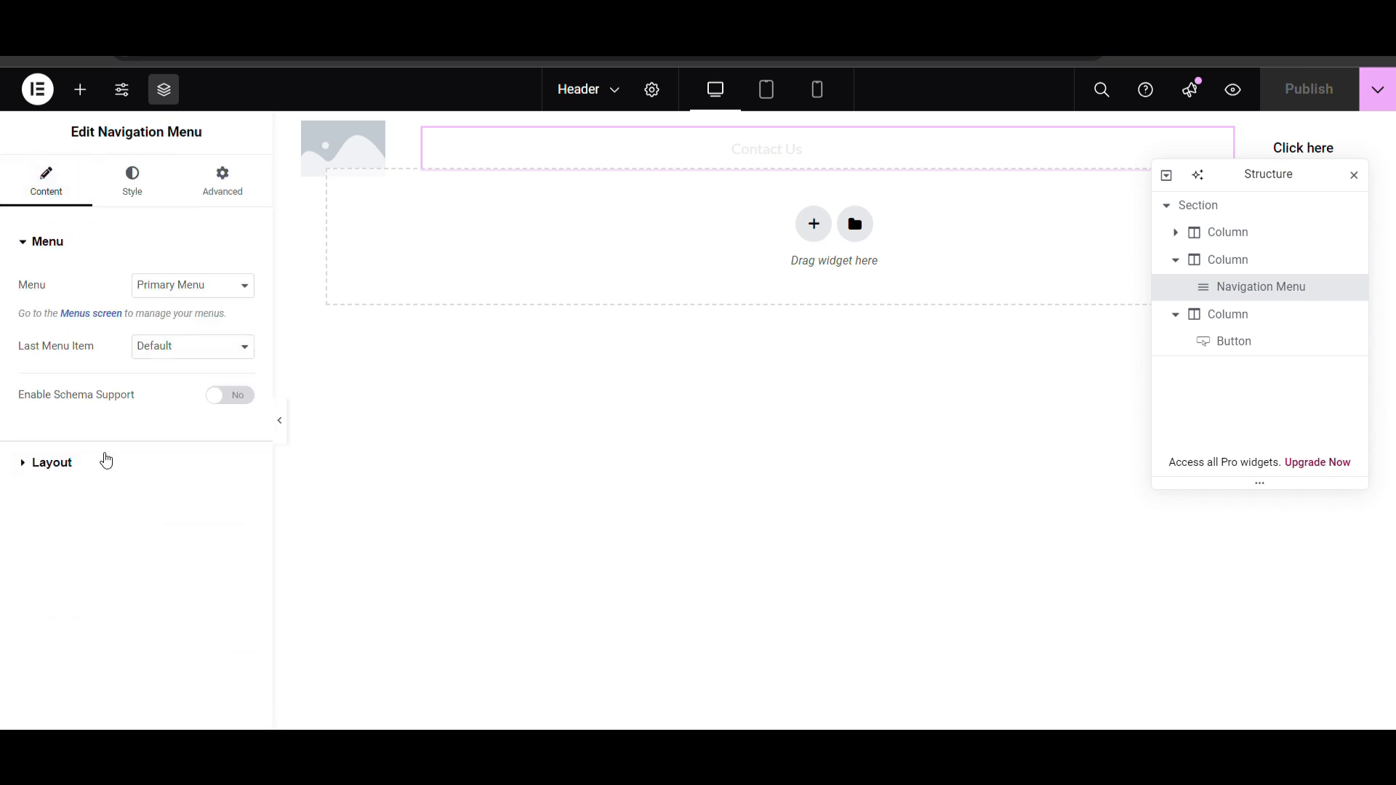
click(106, 459)
click(192, 272)
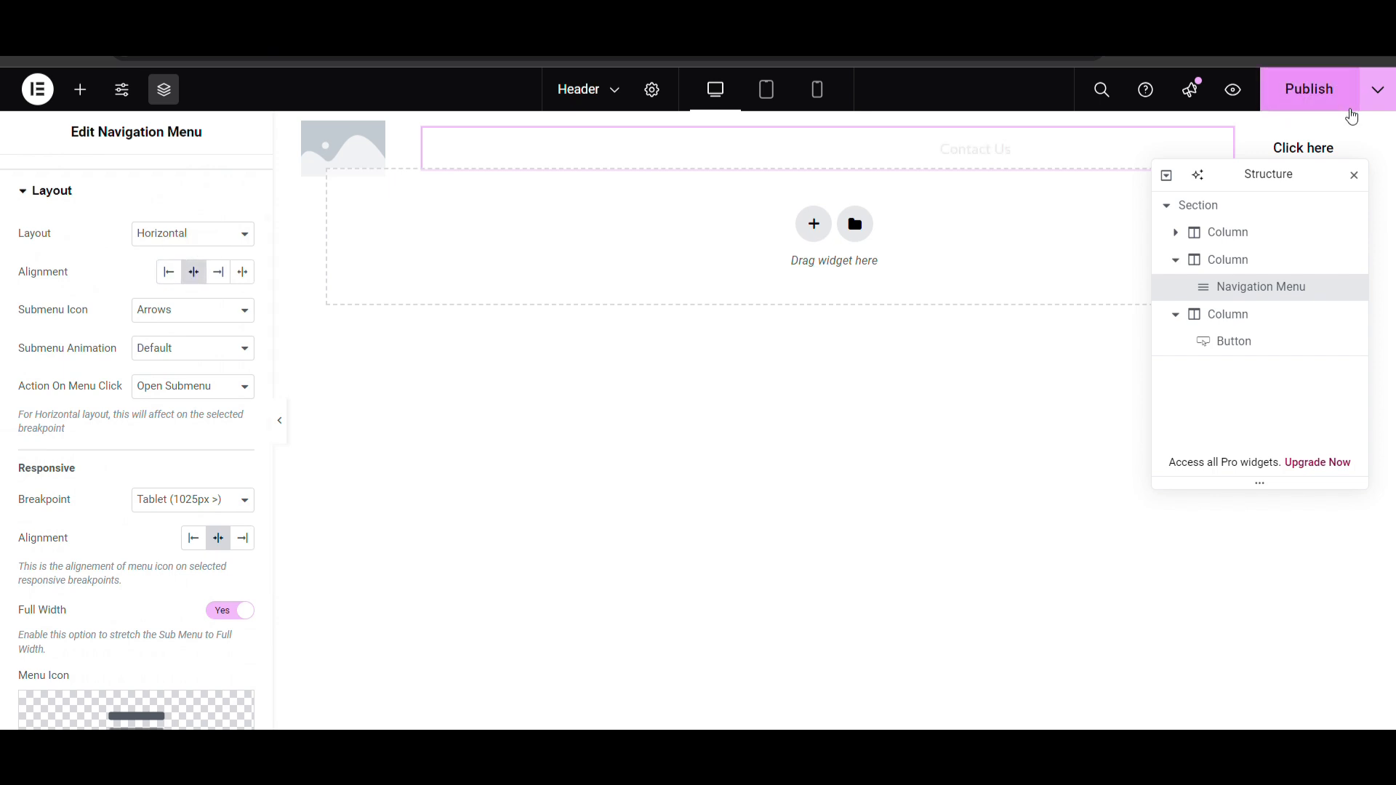
click(1347, 107)
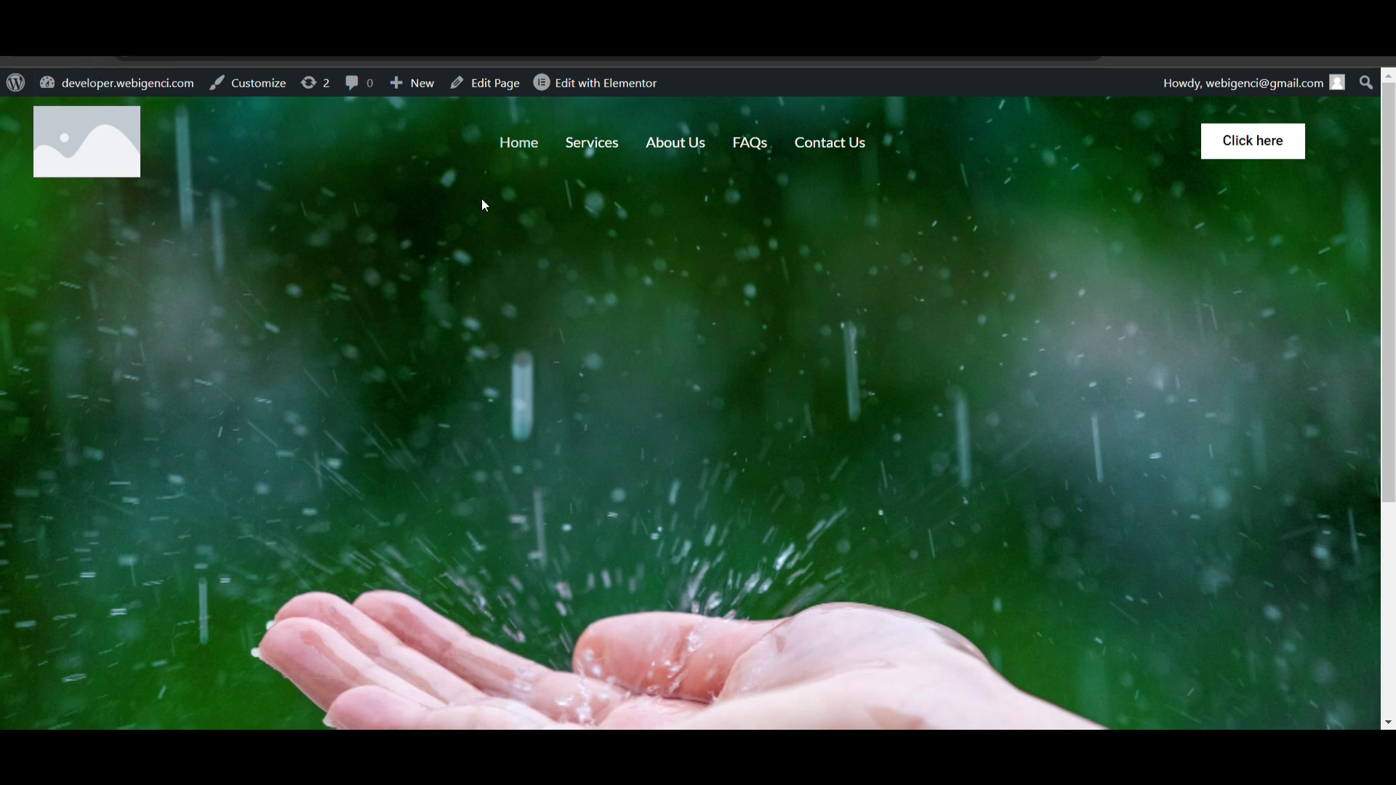
Examine the header's look and its behavior on scroll on the live homepage
scroll(321, 259, down, 2)
scroll(322, 259, up, 2)
scroll(321, 260, down, 1)
scroll(325, 267, up, 1)
scroll(651, 222, down, 3)
scroll(651, 222, up, 3)
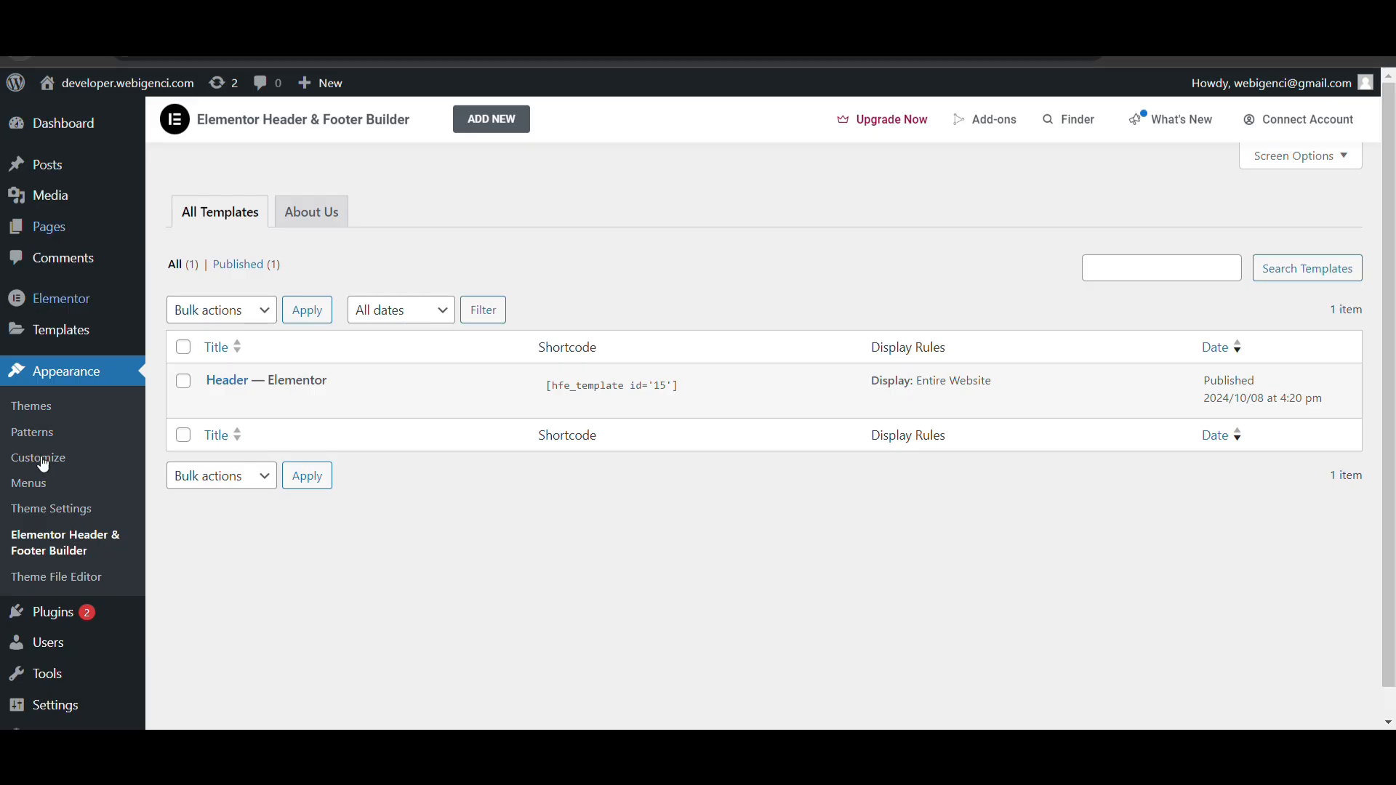
Search the plugin directory for "sticky header" and install the My Sticky Bar (formerly myStickymenu) plugin
scroll(43, 467, down, 1)
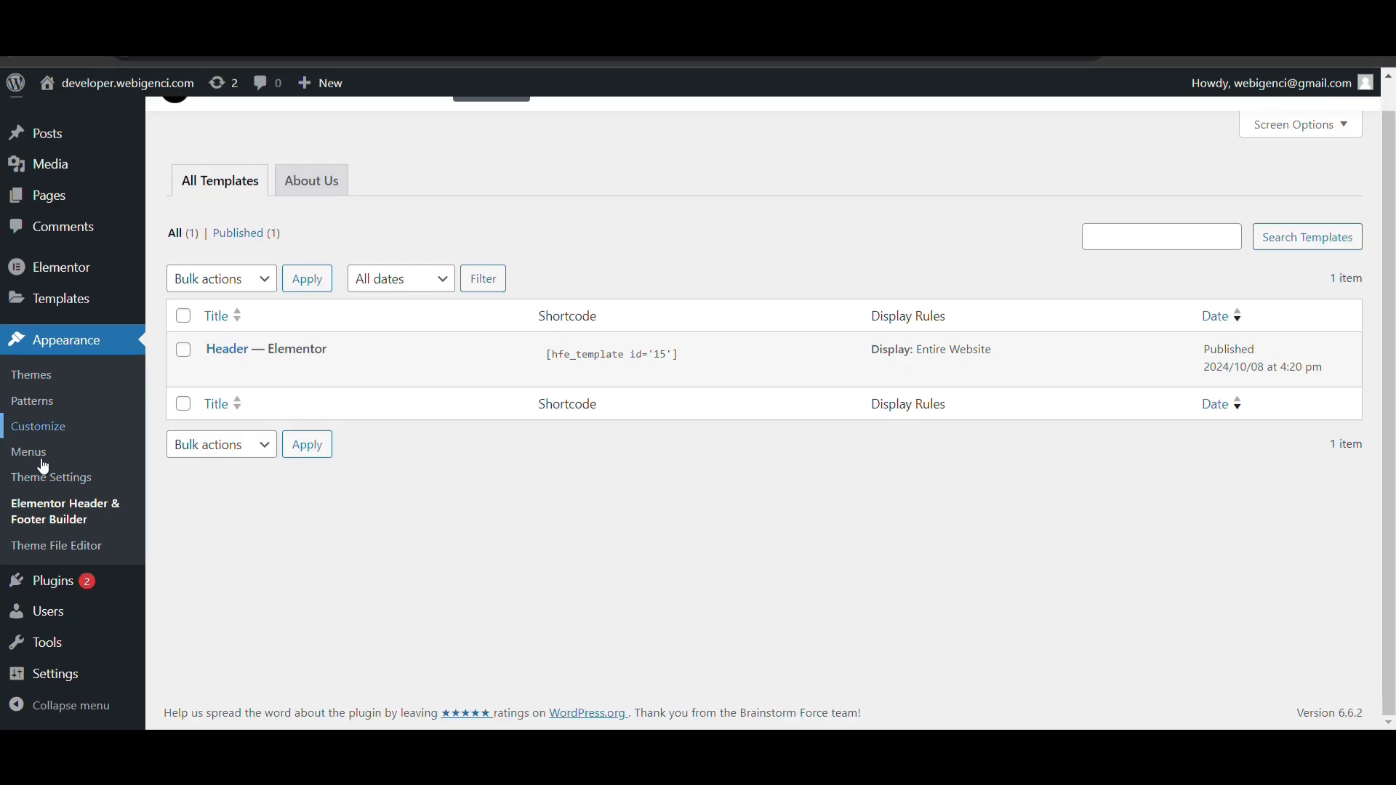
mouse_move(26, 635)
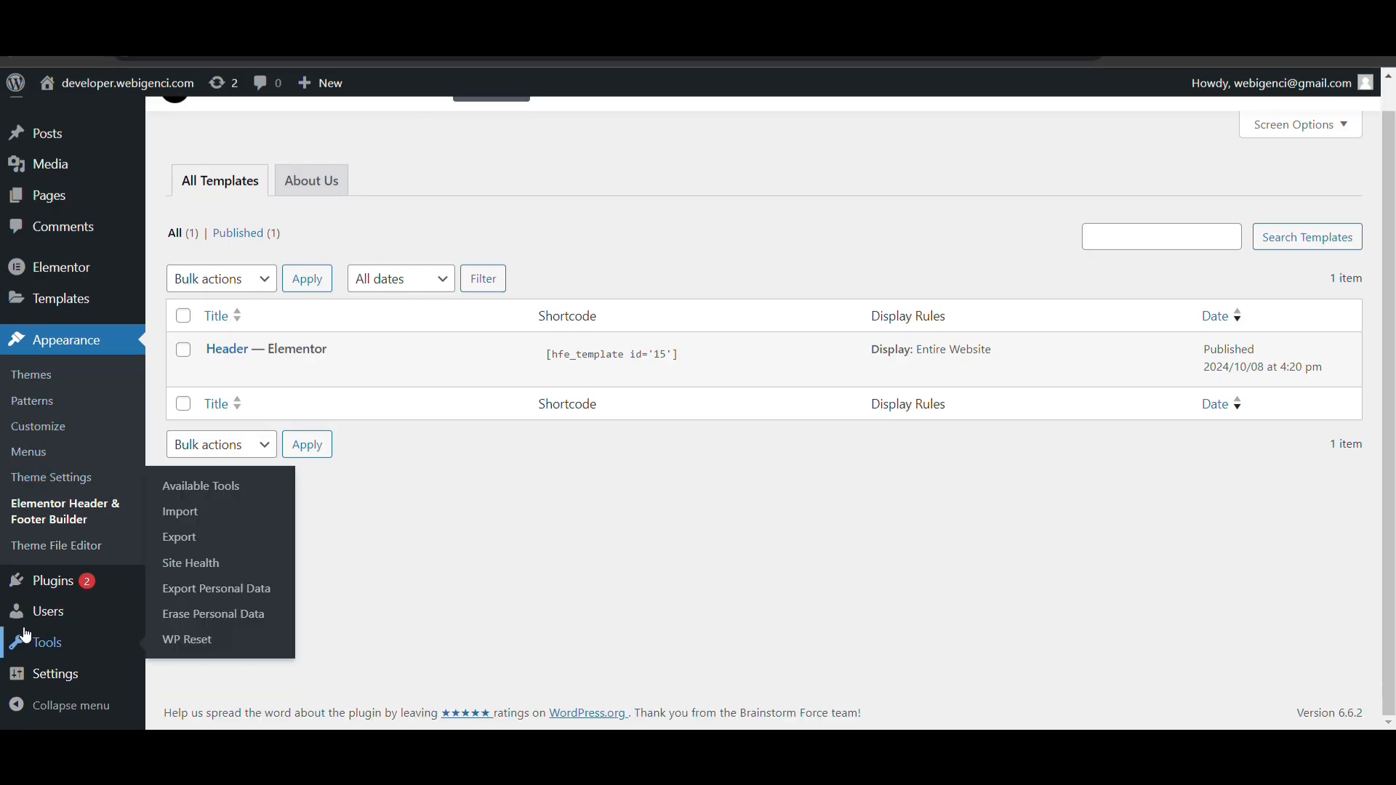
mouse_move(44, 581)
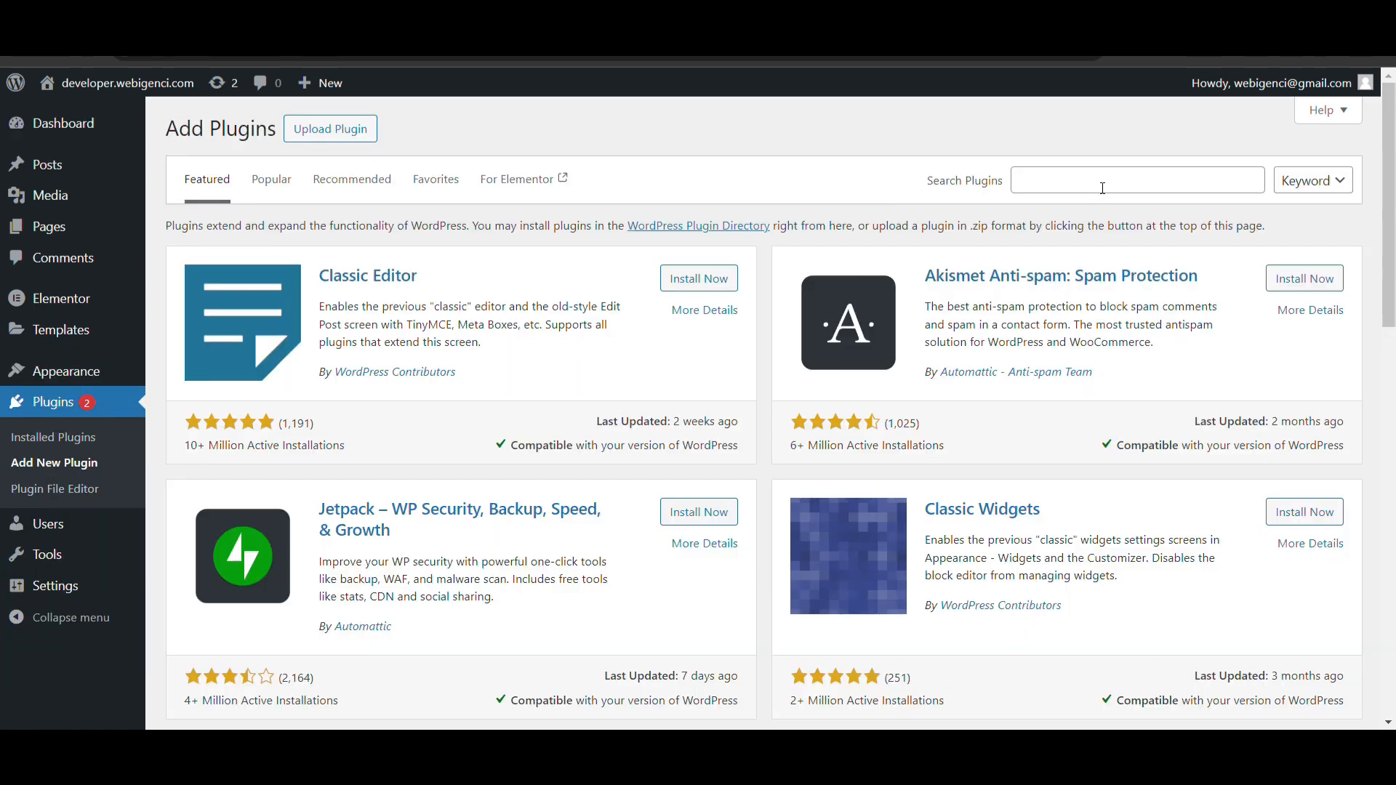
click(1103, 188)
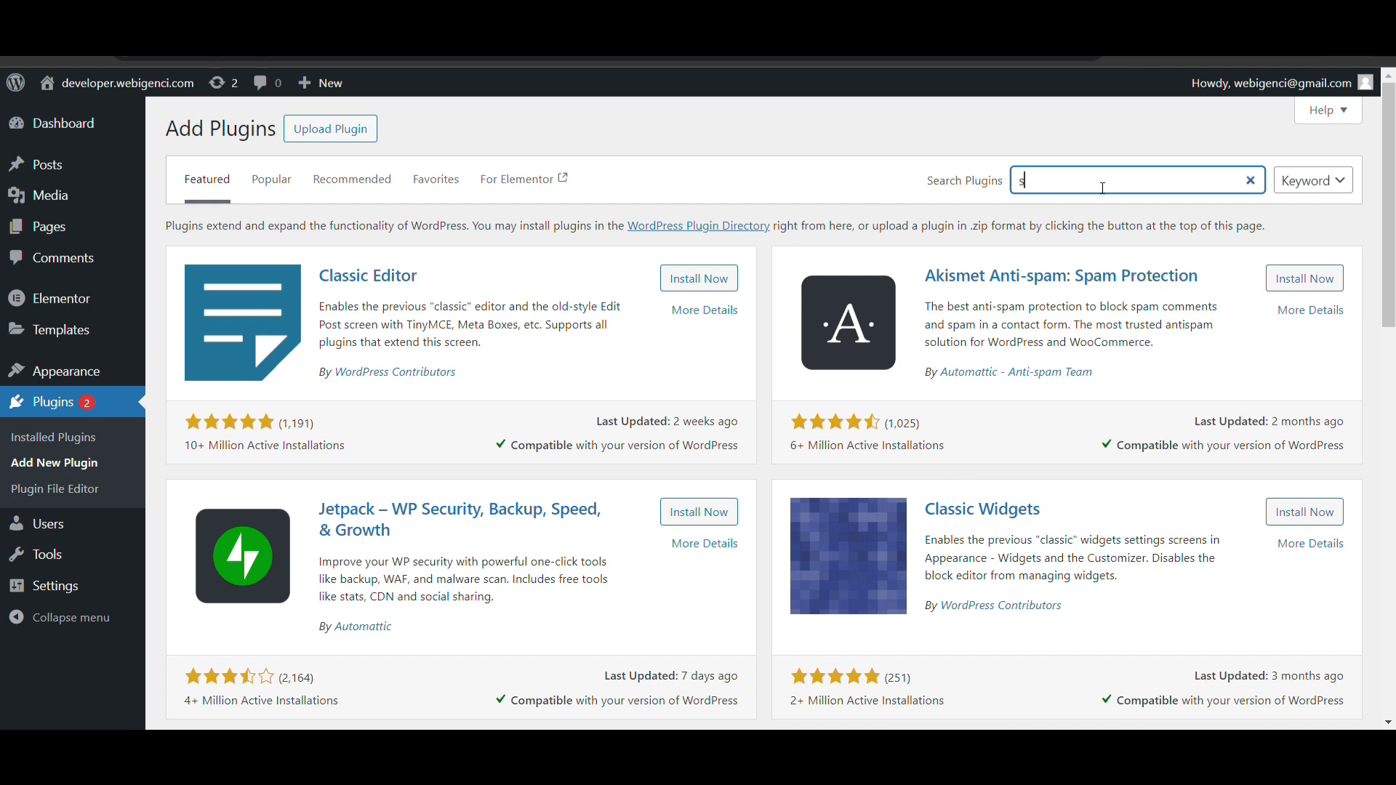
text(sticku)
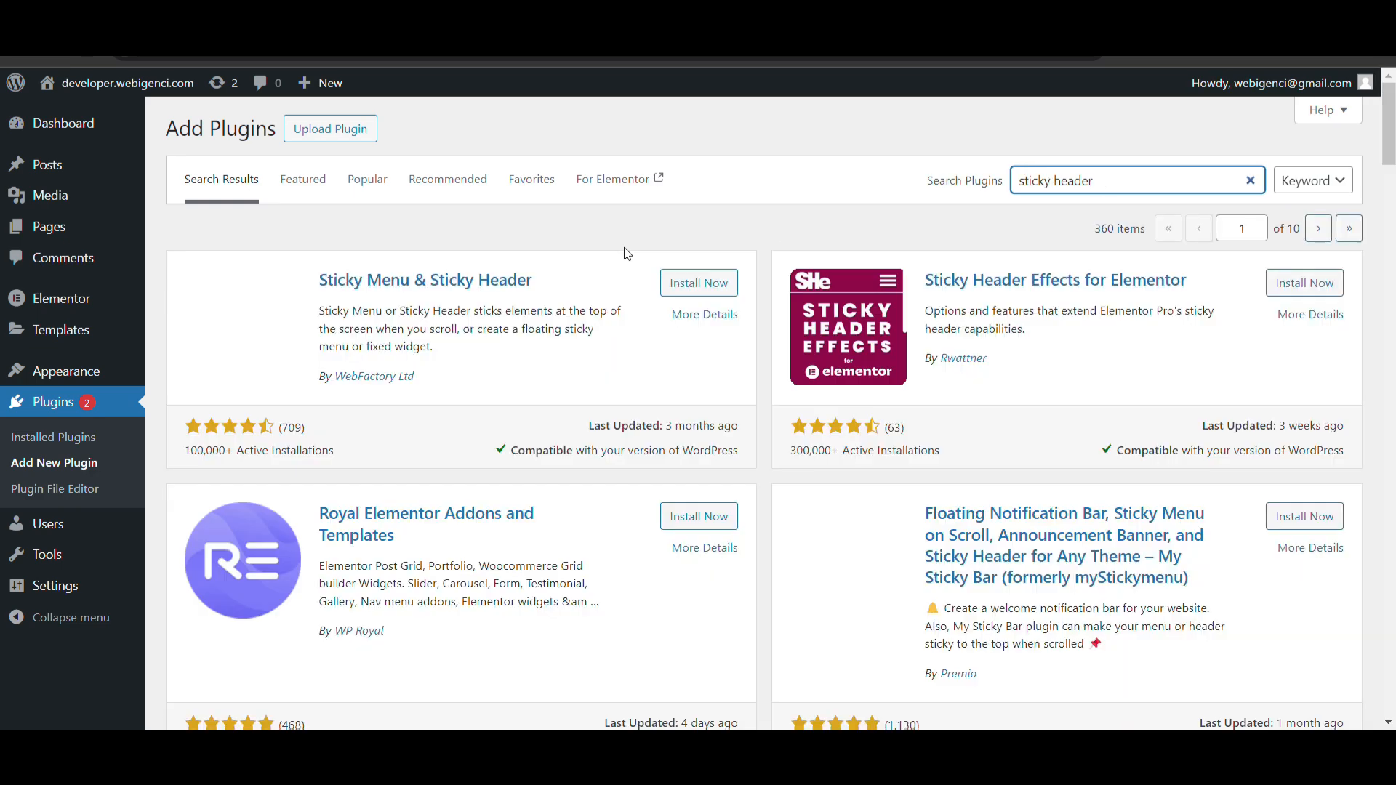
scroll(1300, 443, down, 1)
click(1300, 436)
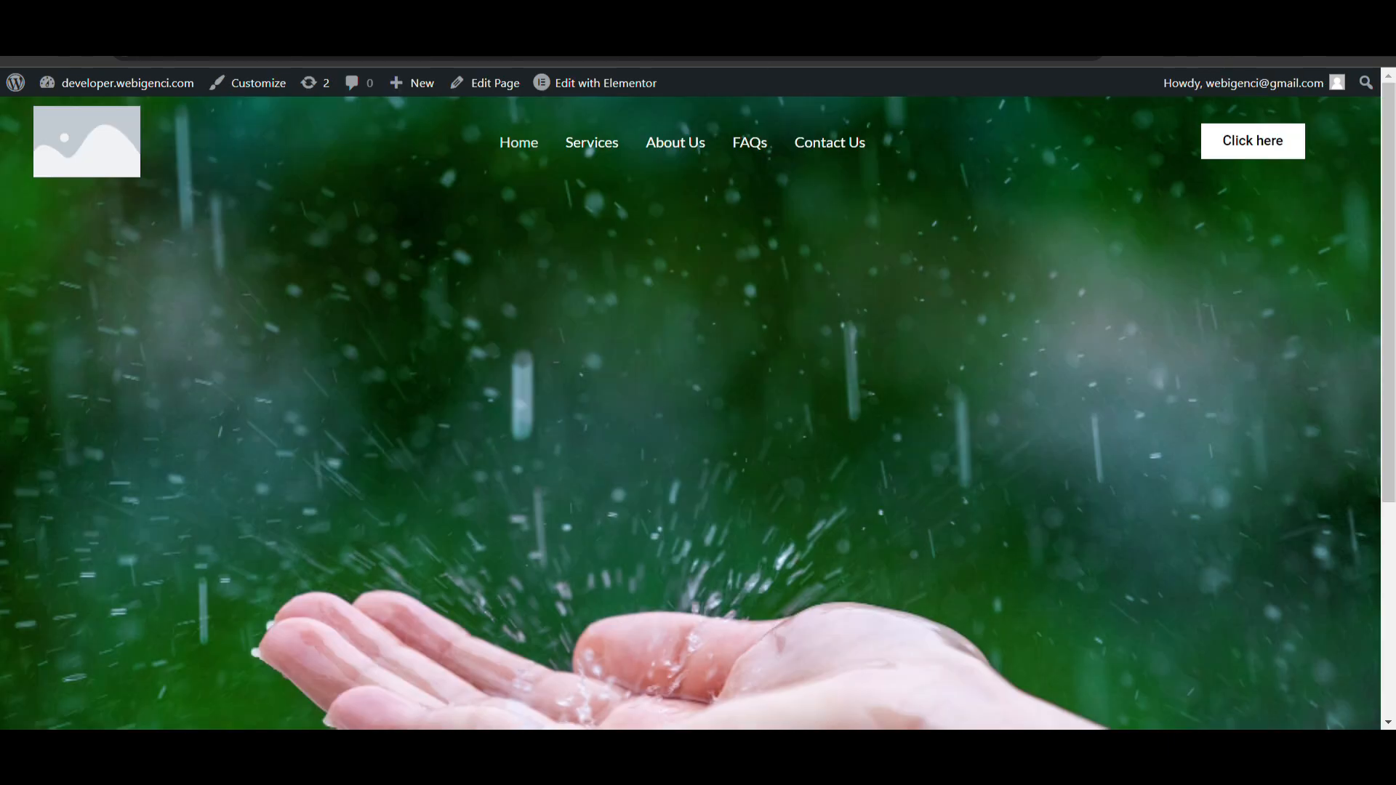
Open the header template in Elementor, set its section's CSS ID to sticky-header, and publish the header
mouse_move(545, 84)
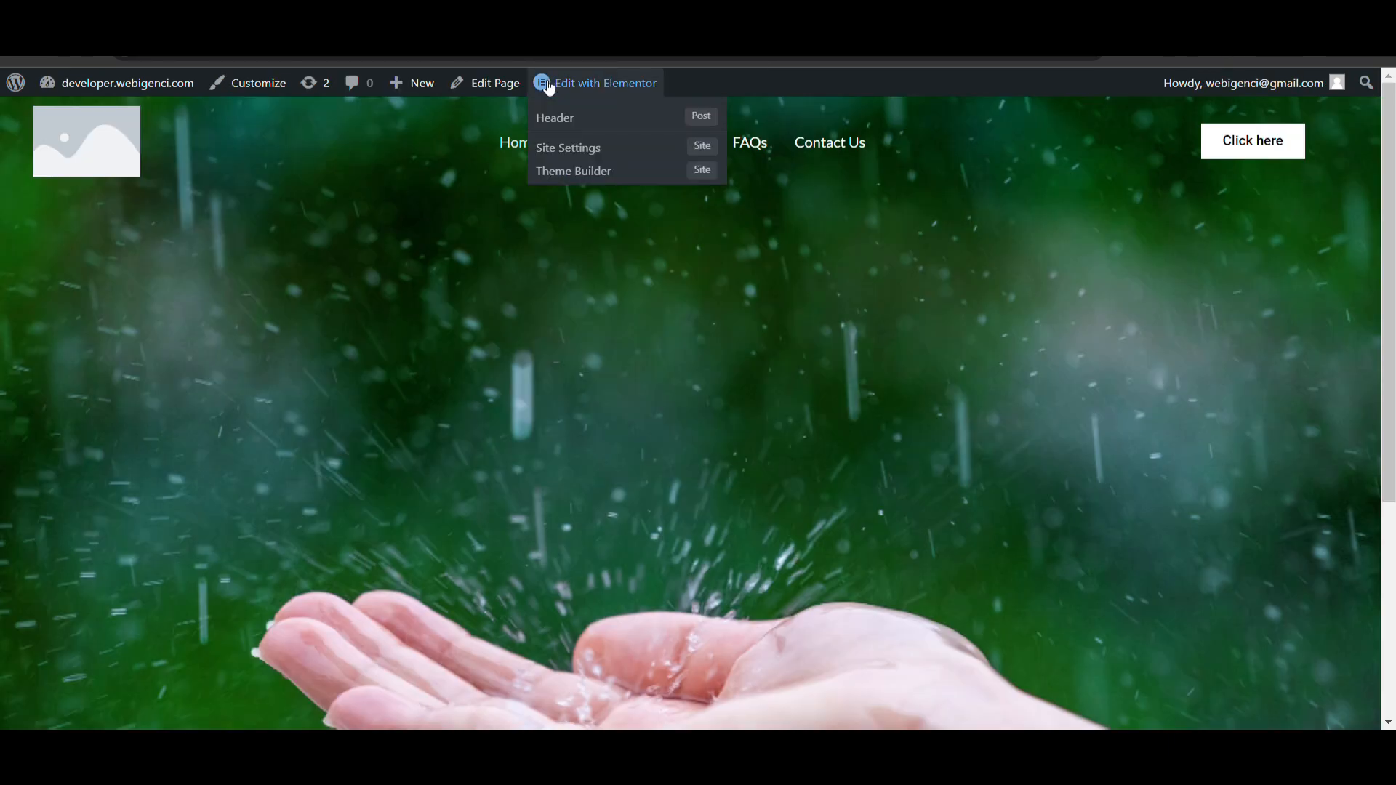
click(616, 121)
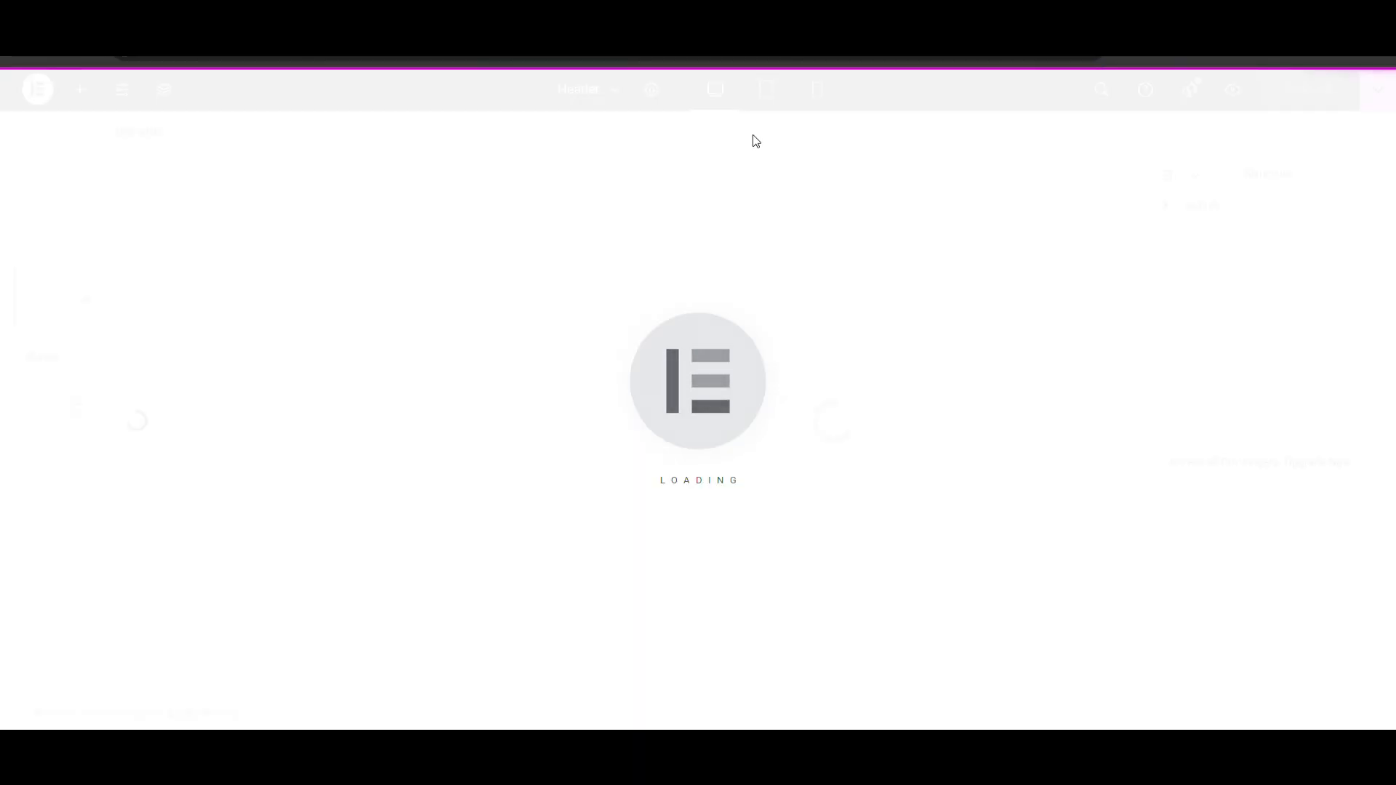
click(835, 123)
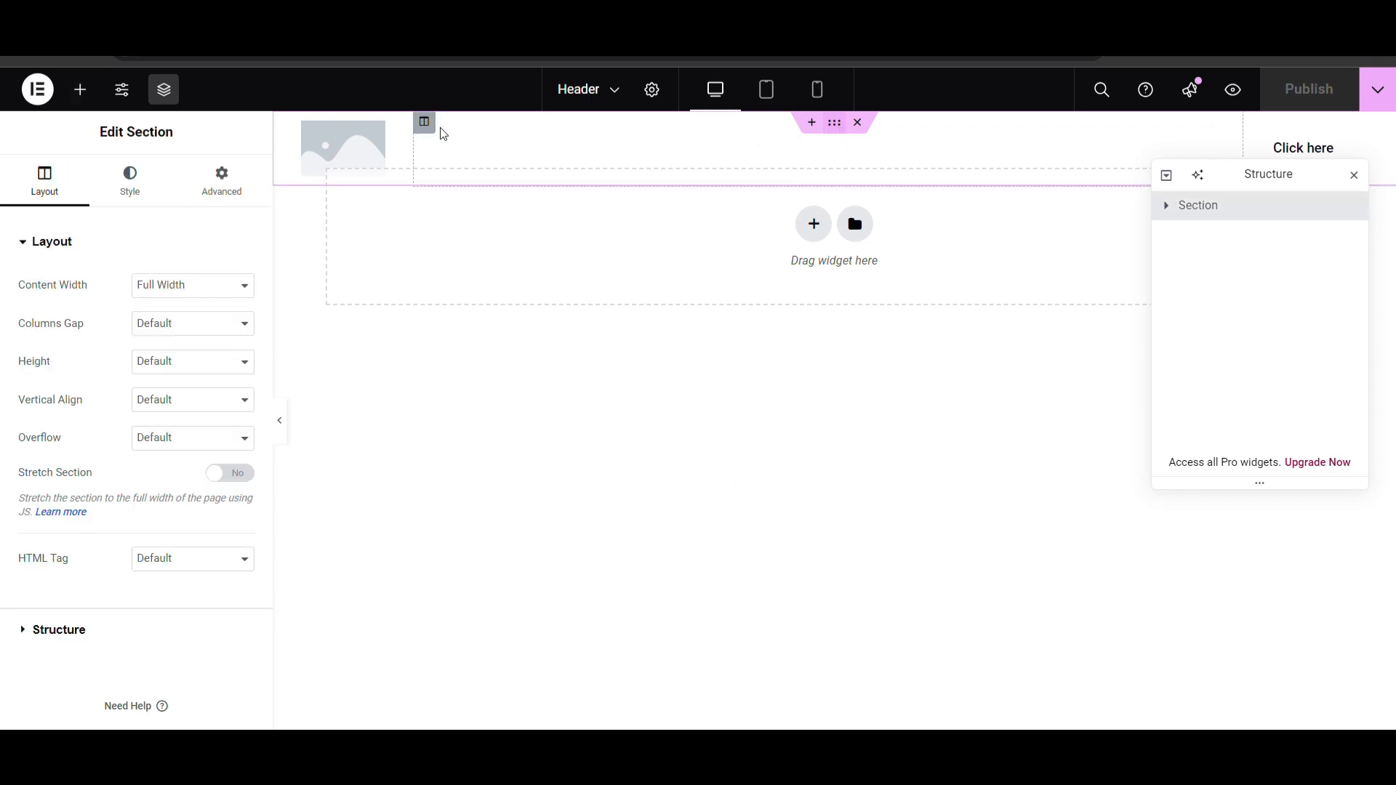
click(246, 198)
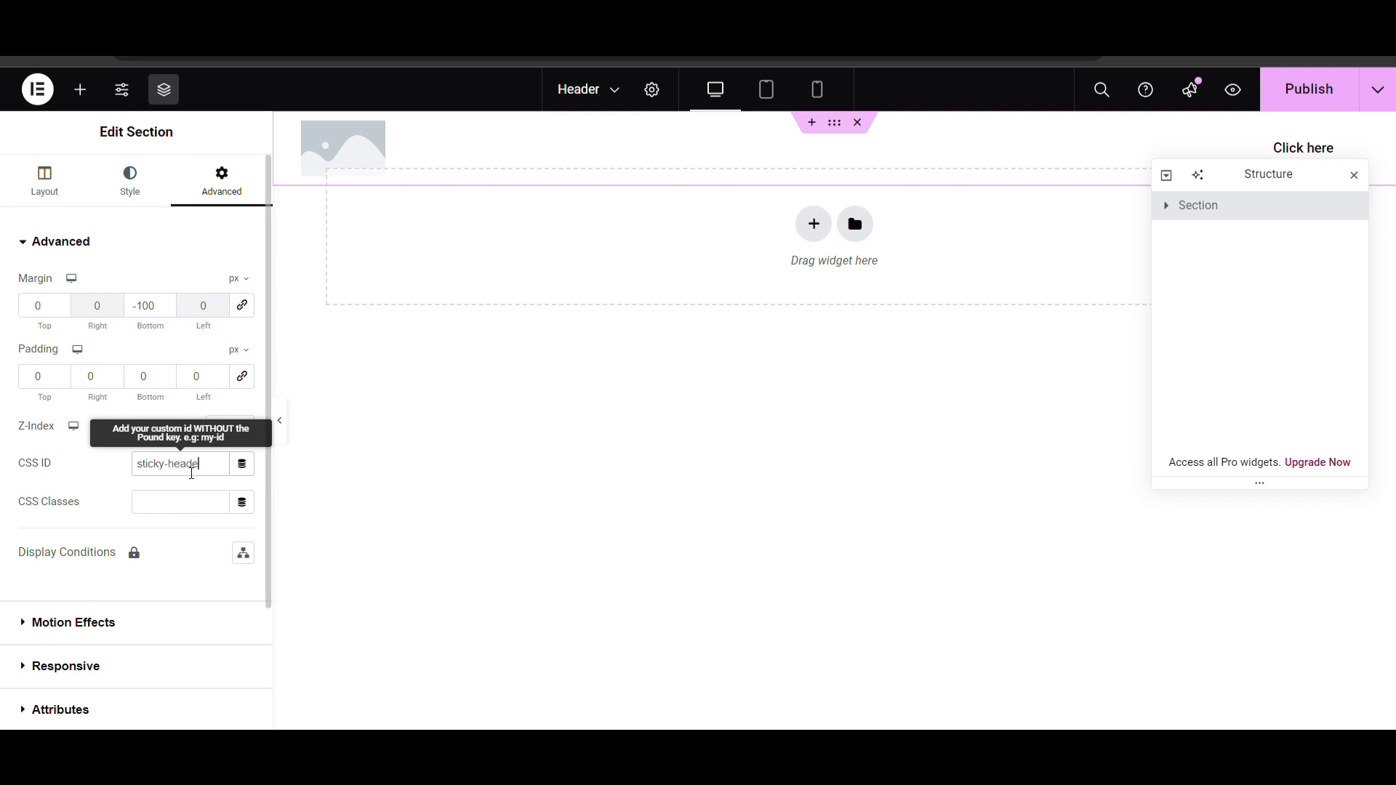
key(ctrl+a)
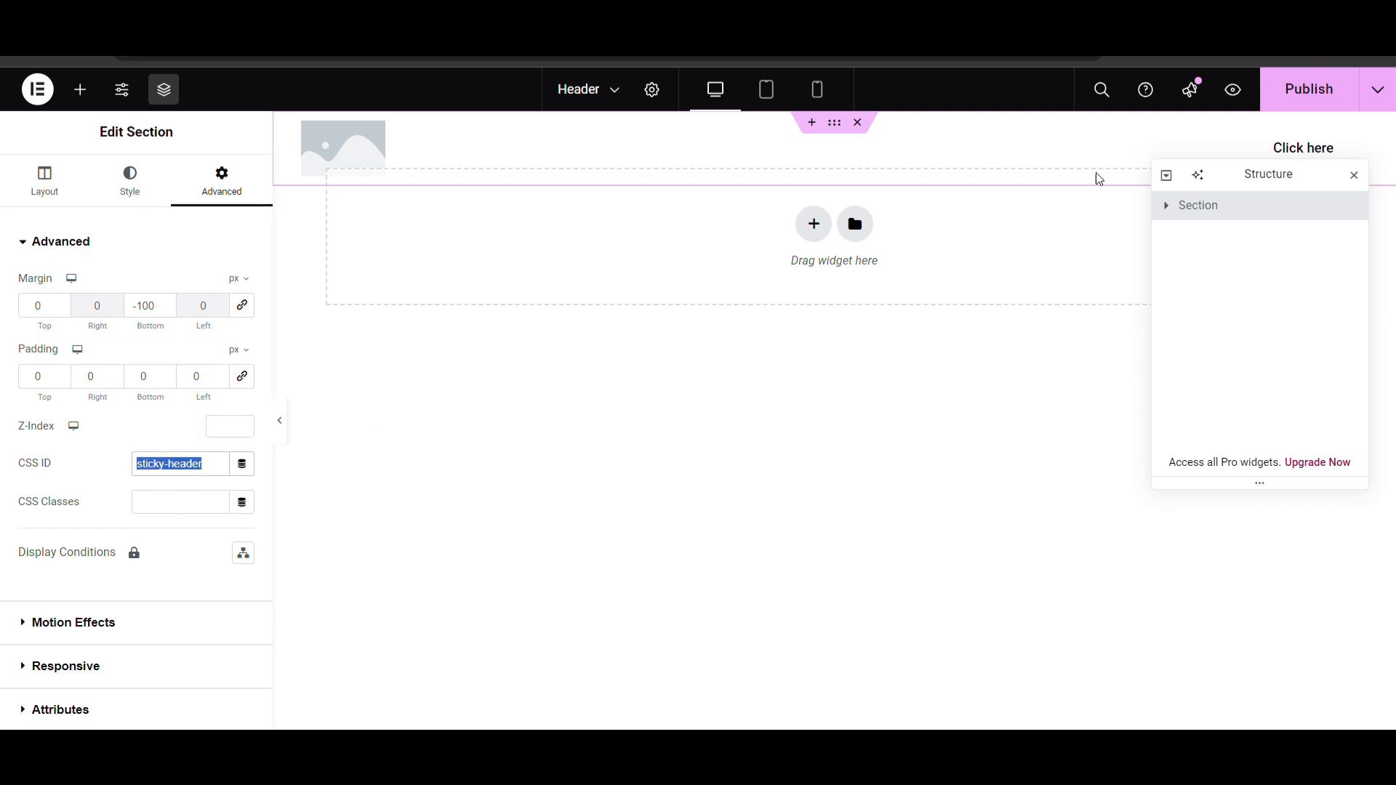
click(1276, 108)
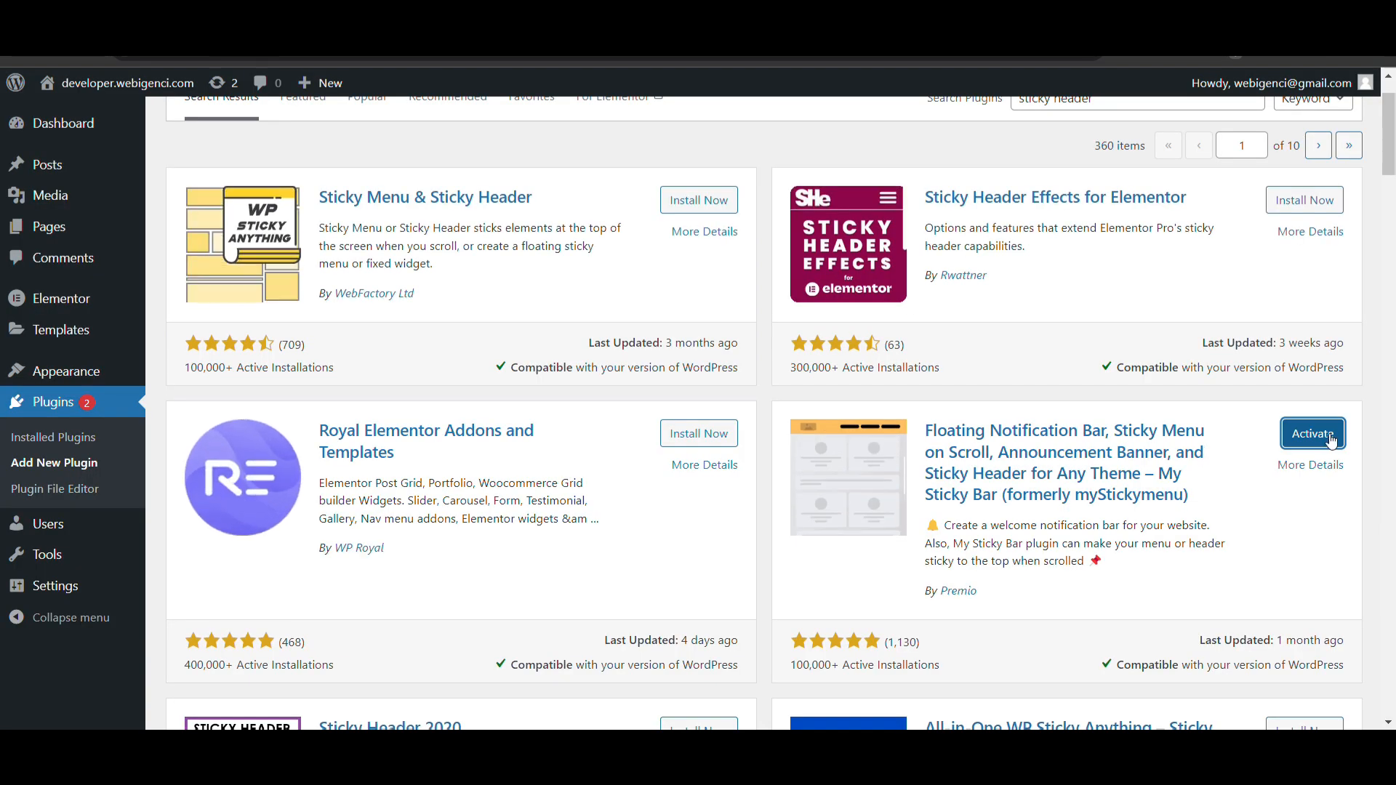
Activate the My Sticky Bar plugin and open its sticky menu settings, declining the newsletter sign-up and closing the welcome message
click(1332, 441)
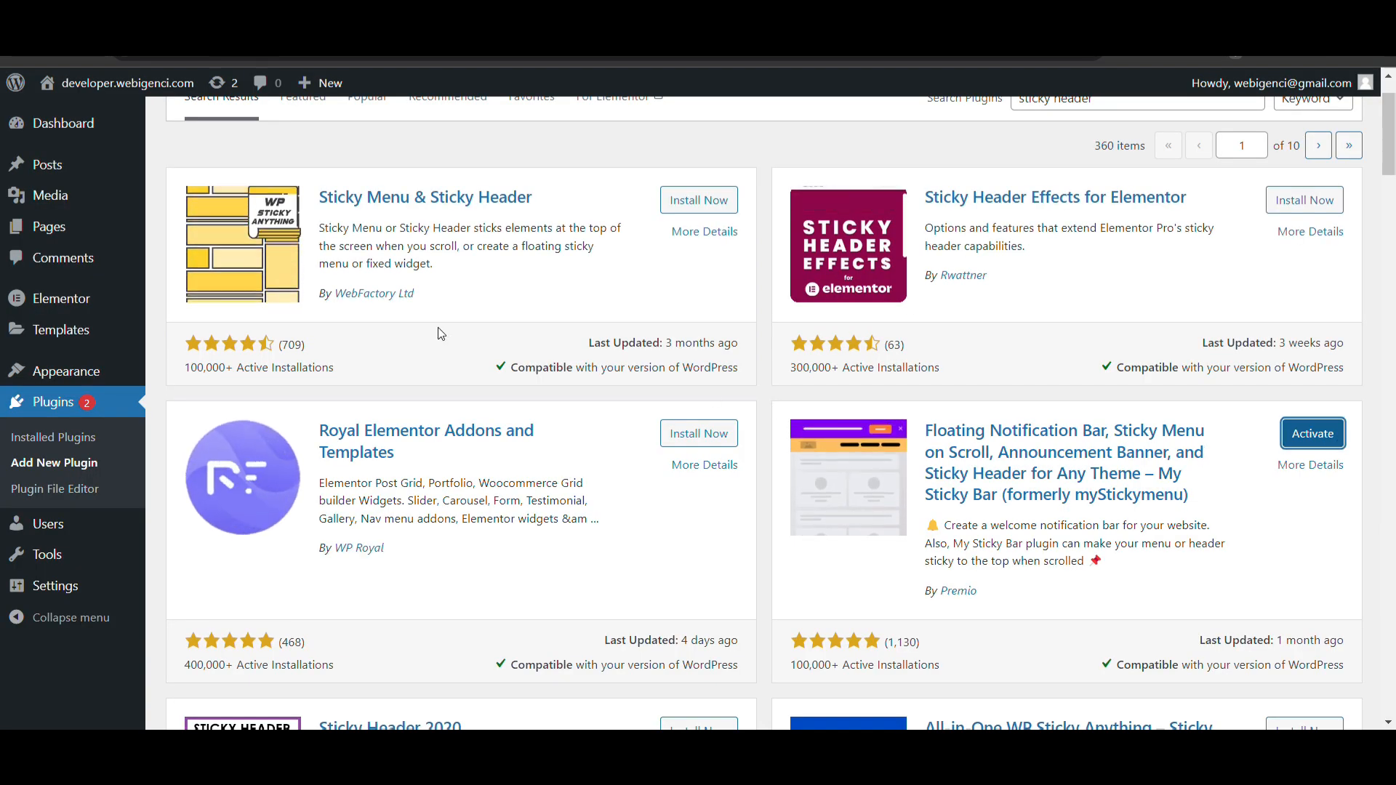
scroll(91, 532, down, 2)
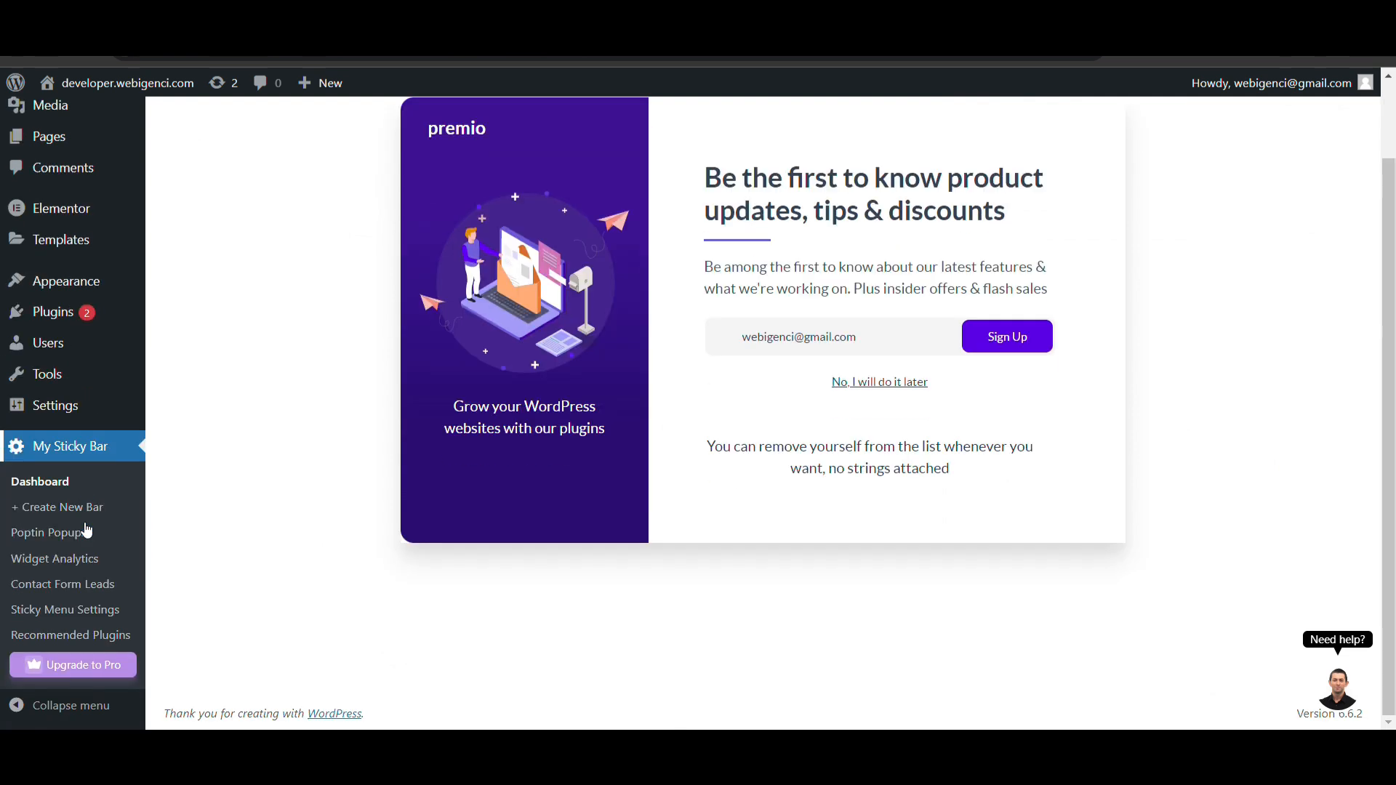
mouse_move(57, 380)
click(69, 609)
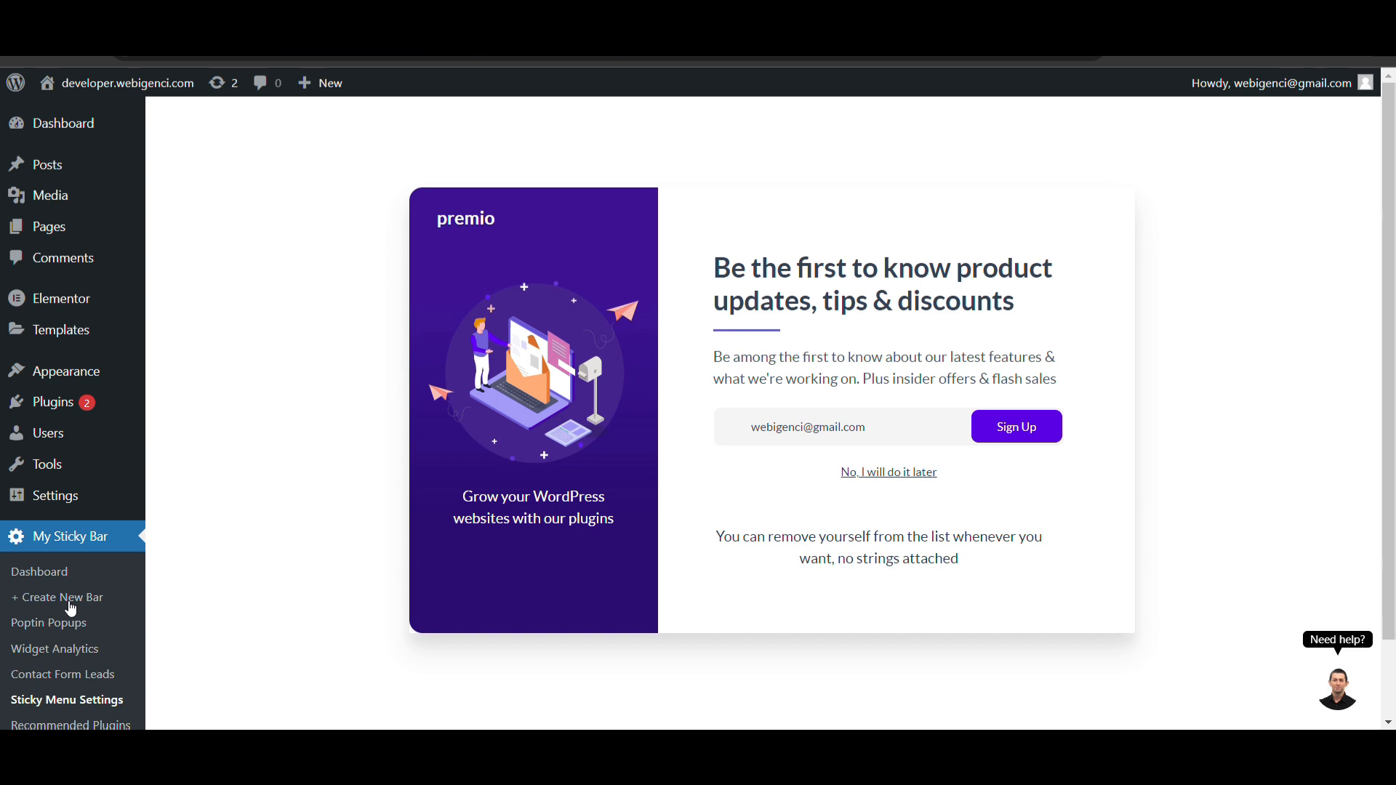
click(905, 474)
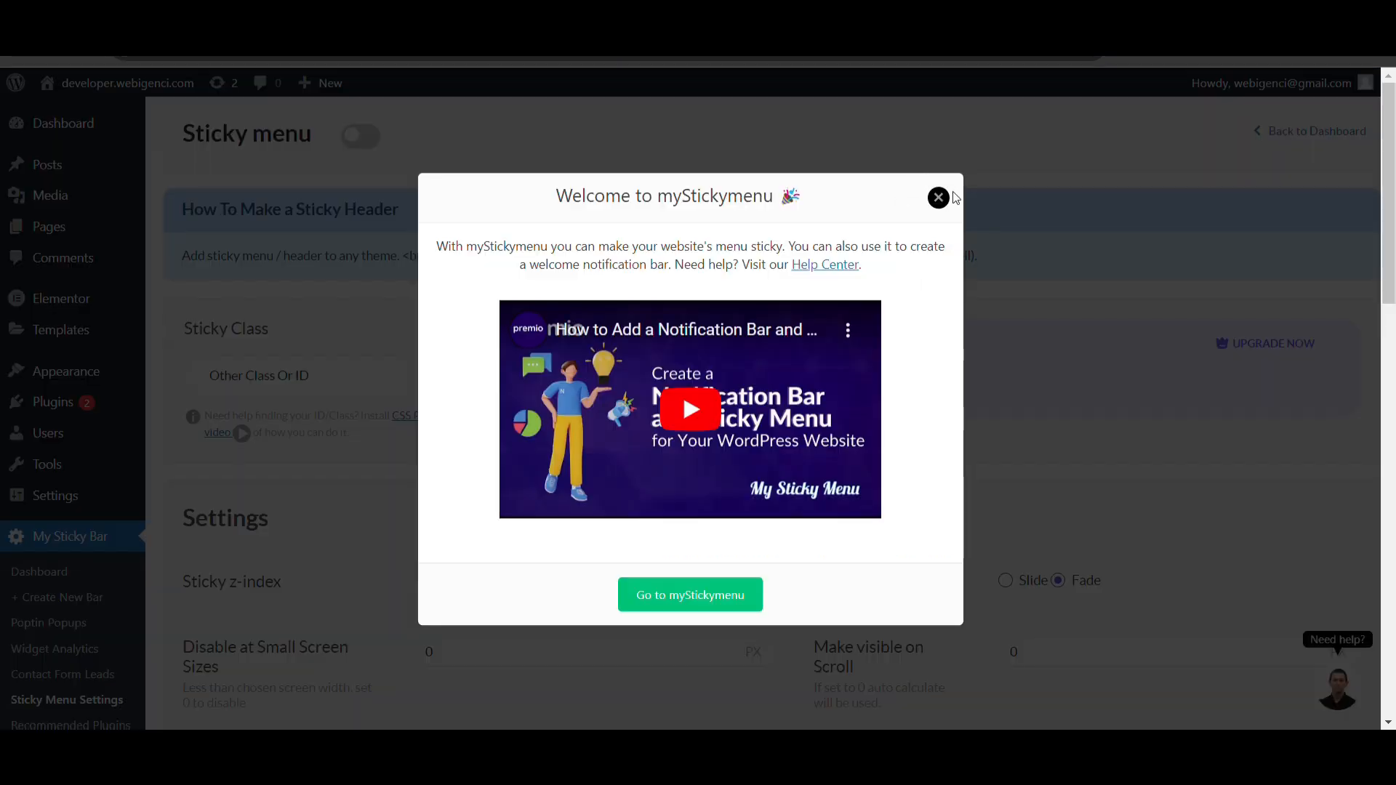
click(939, 198)
Set the sticky class or ID to sticky-header and save the sticky menu settings
scroll(595, 374, down, 1)
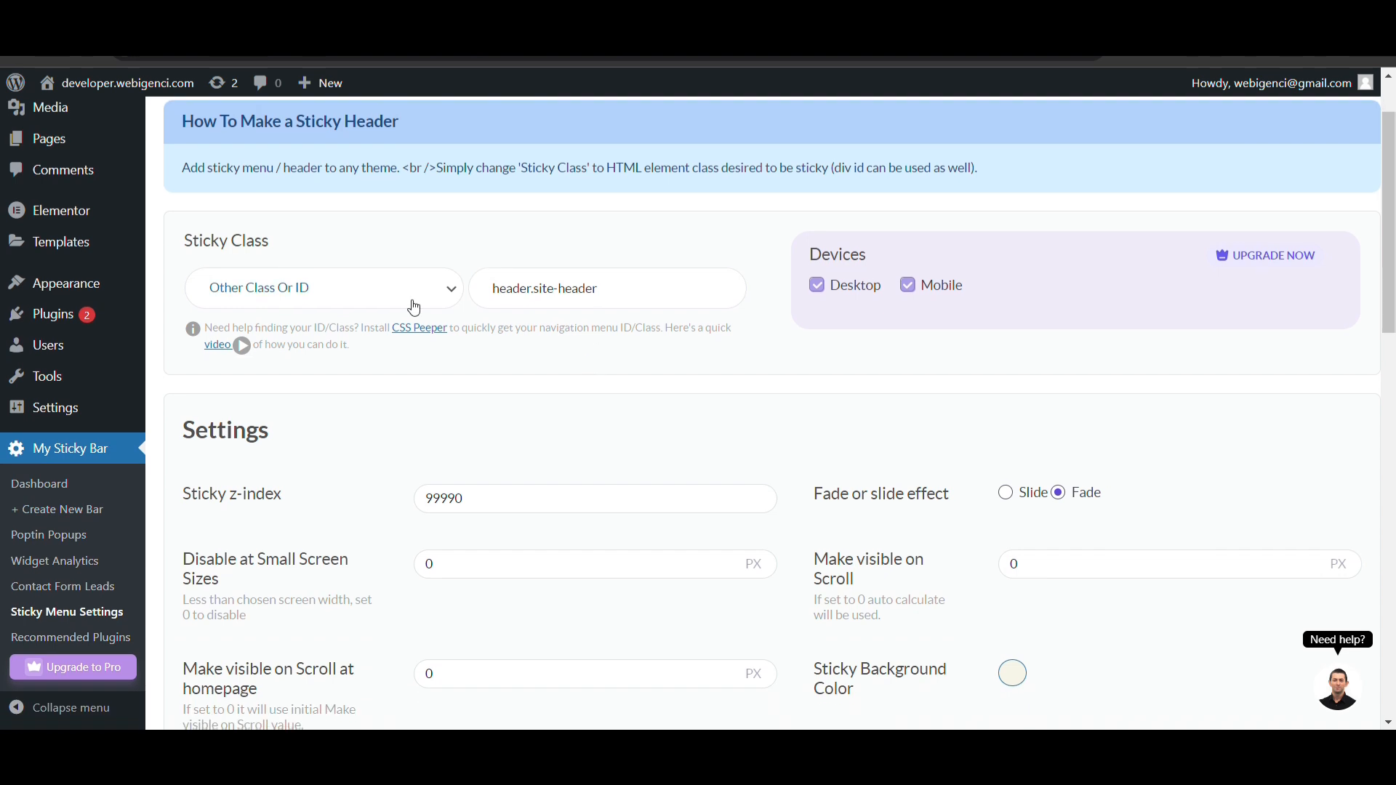
click(593, 296)
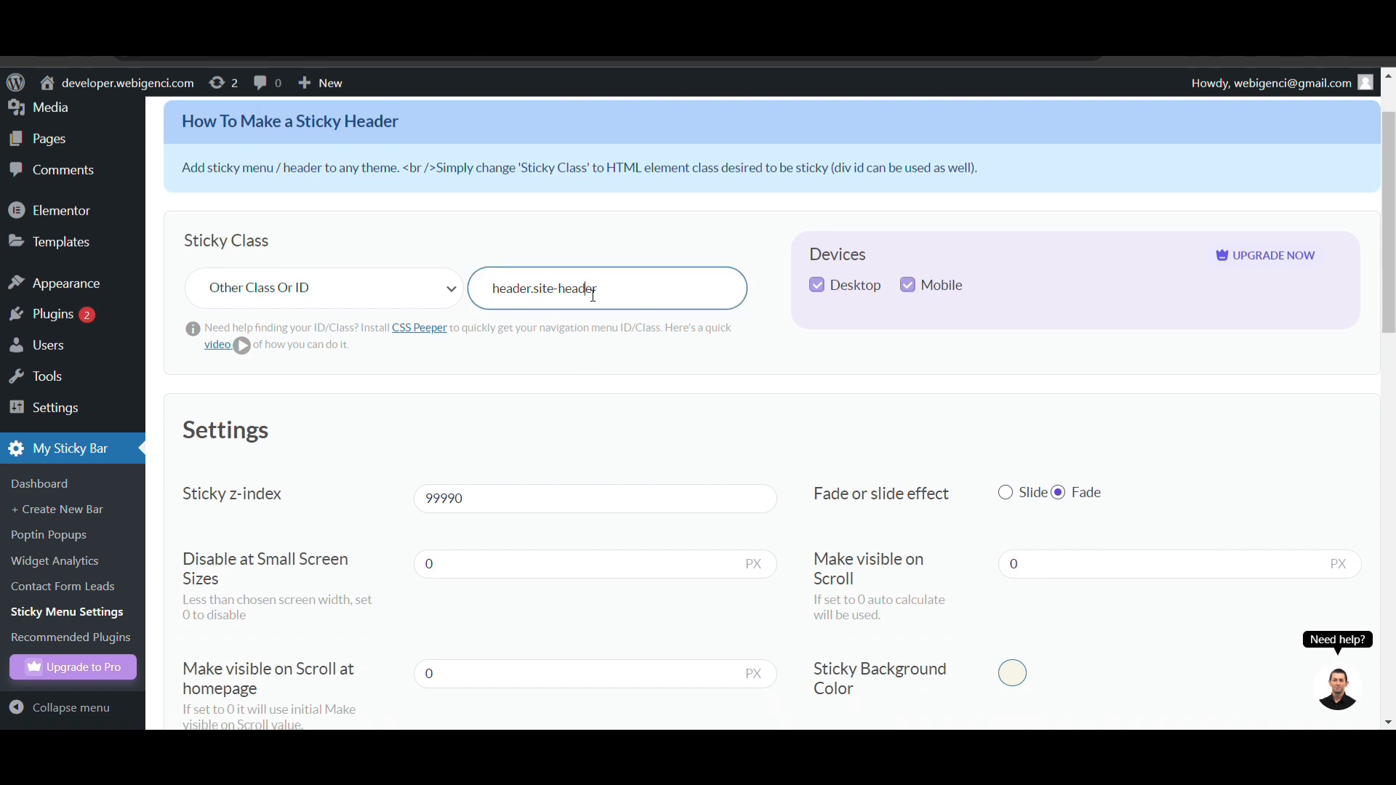
key(ctrl+a)
text(sticky-header)
key(Return)
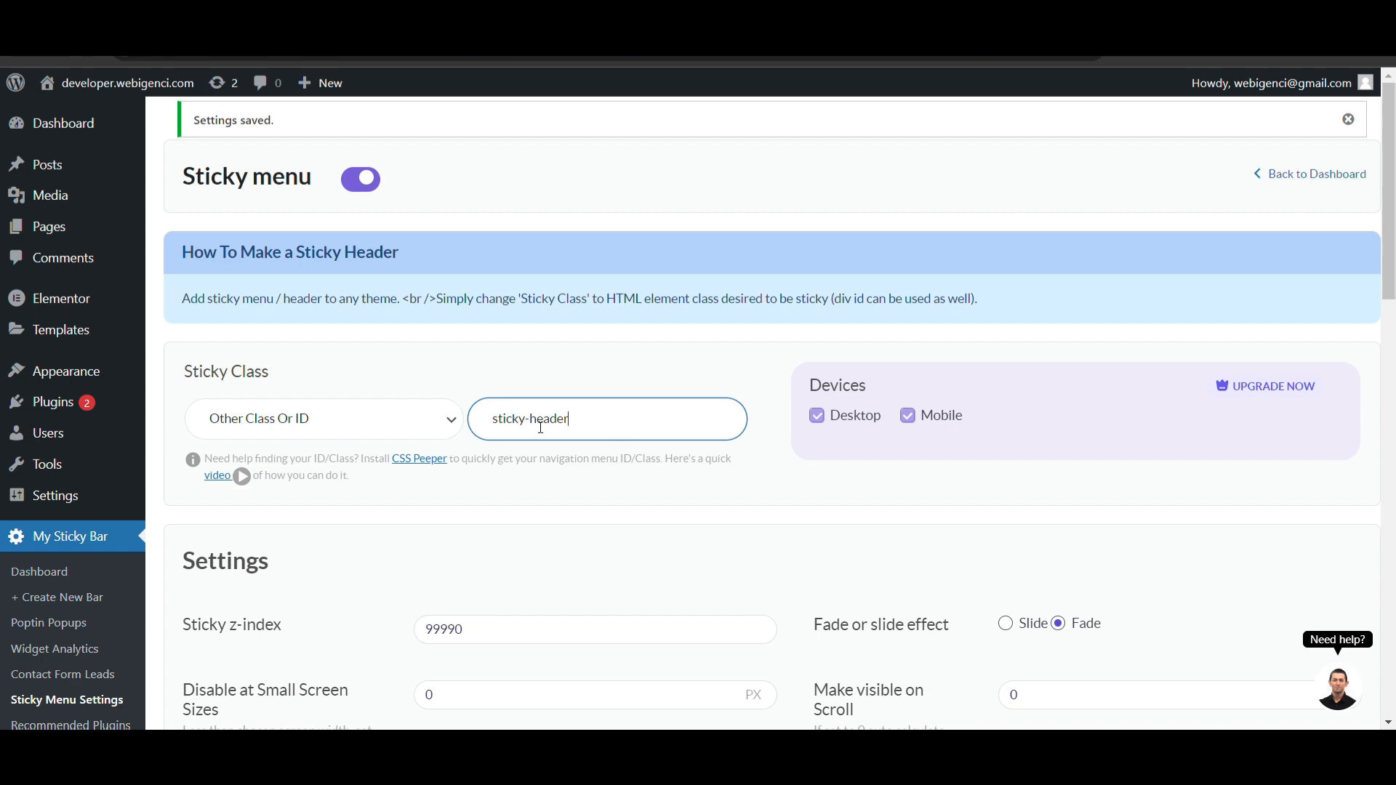
Change the sticky selector to the class form .sticky-header and save the settings
click(498, 422)
text(.)
scroll(503, 479, down, 1)
scroll(499, 479, down, 8)
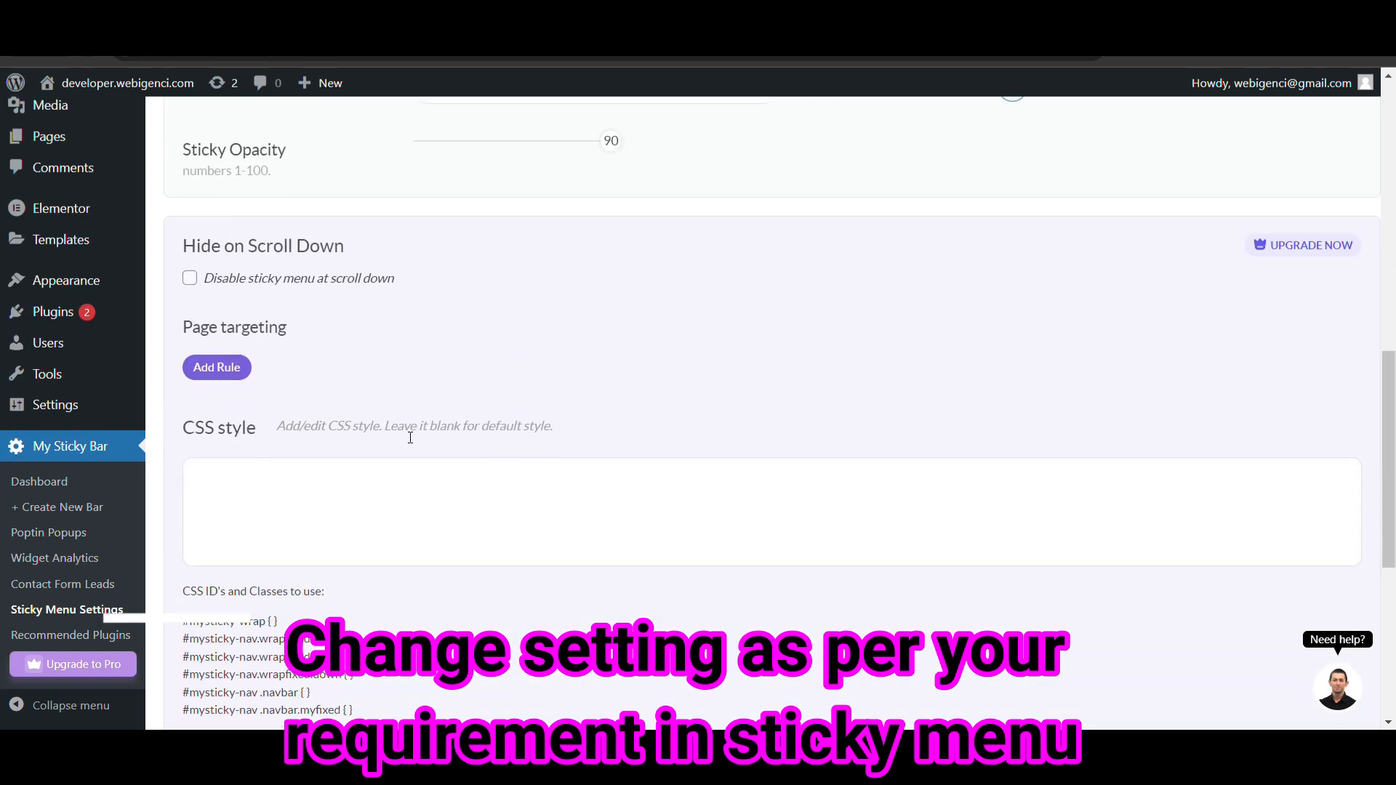
click(996, 630)
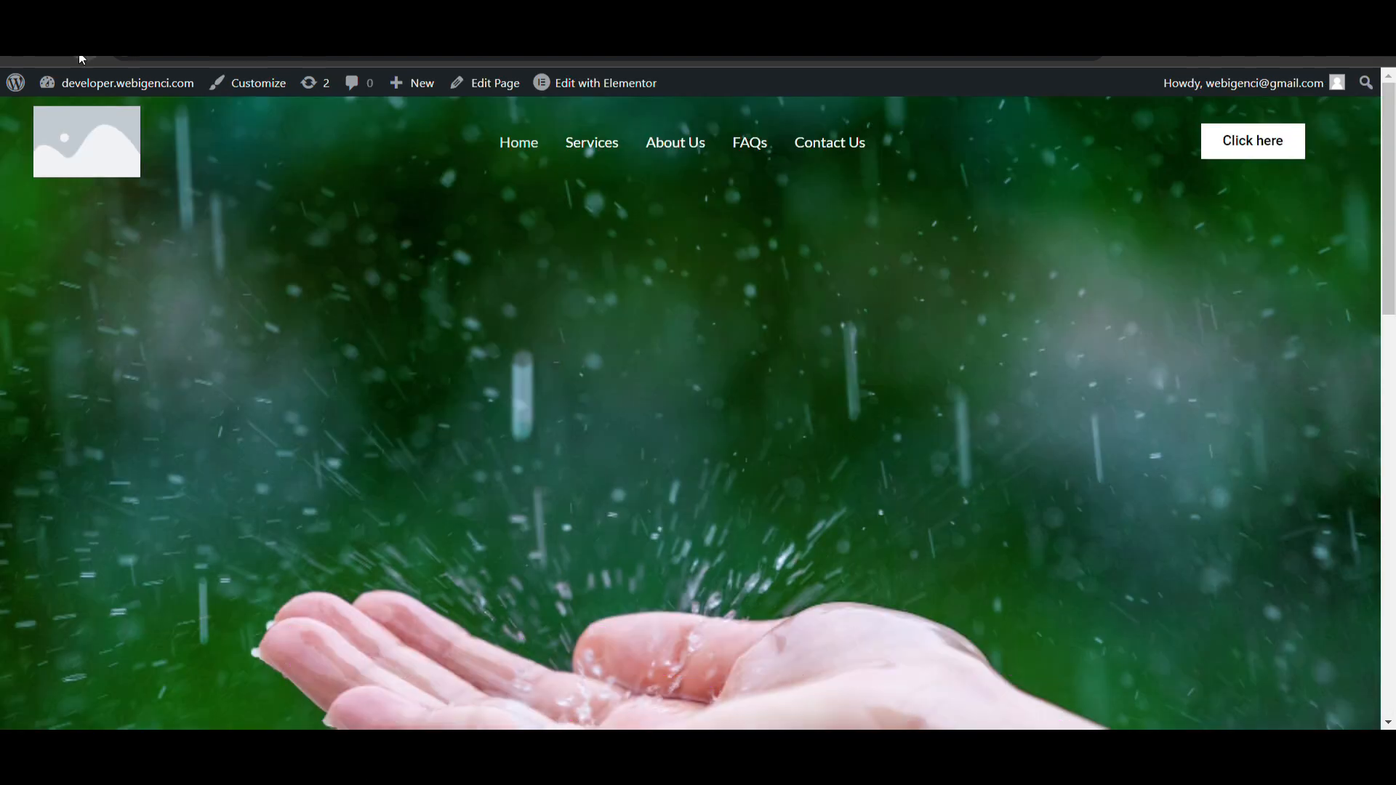
Check the header's scroll behavior on the homepage and review the header section's advanced settings in Elementor
scroll(386, 281, down, 10)
scroll(387, 282, up, 10)
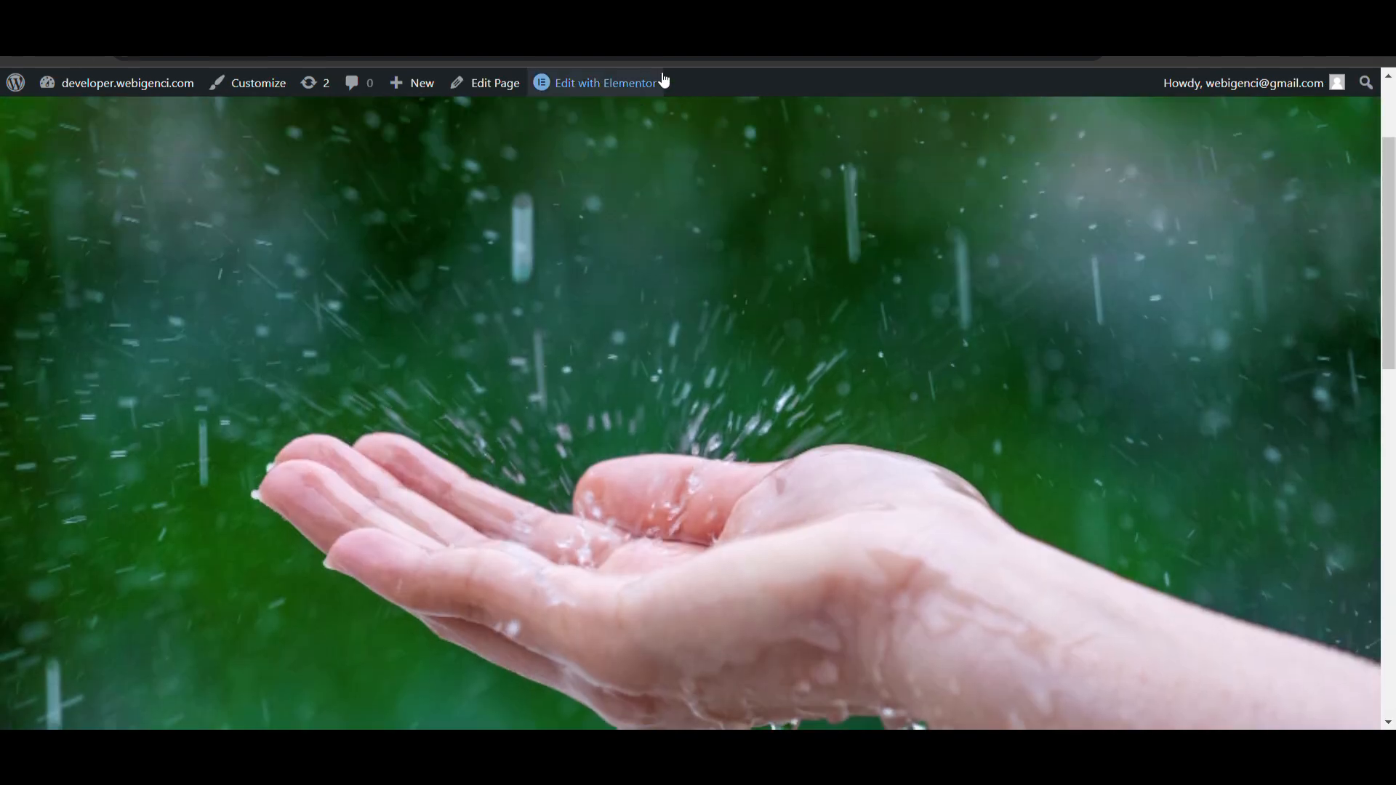
mouse_move(639, 86)
click(565, 121)
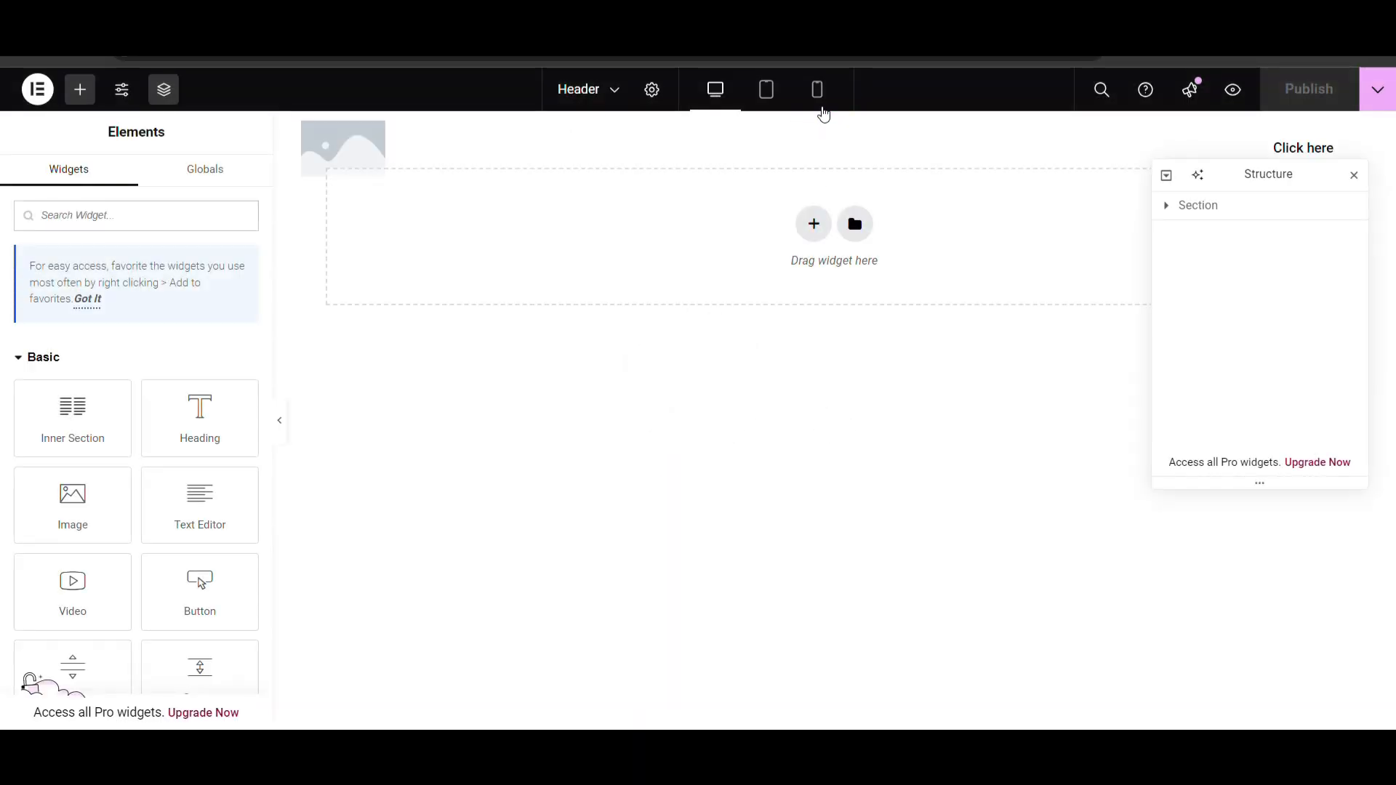
click(833, 125)
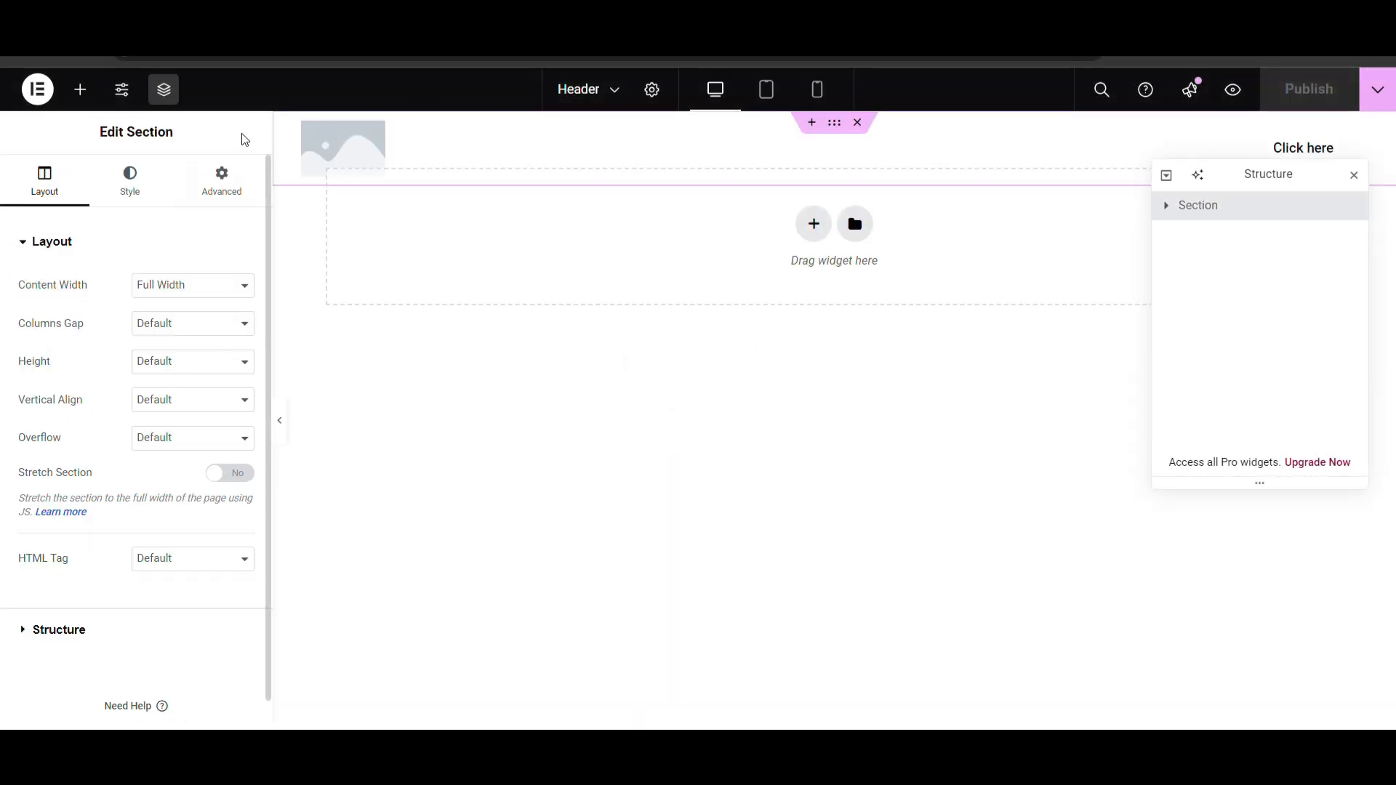
click(222, 185)
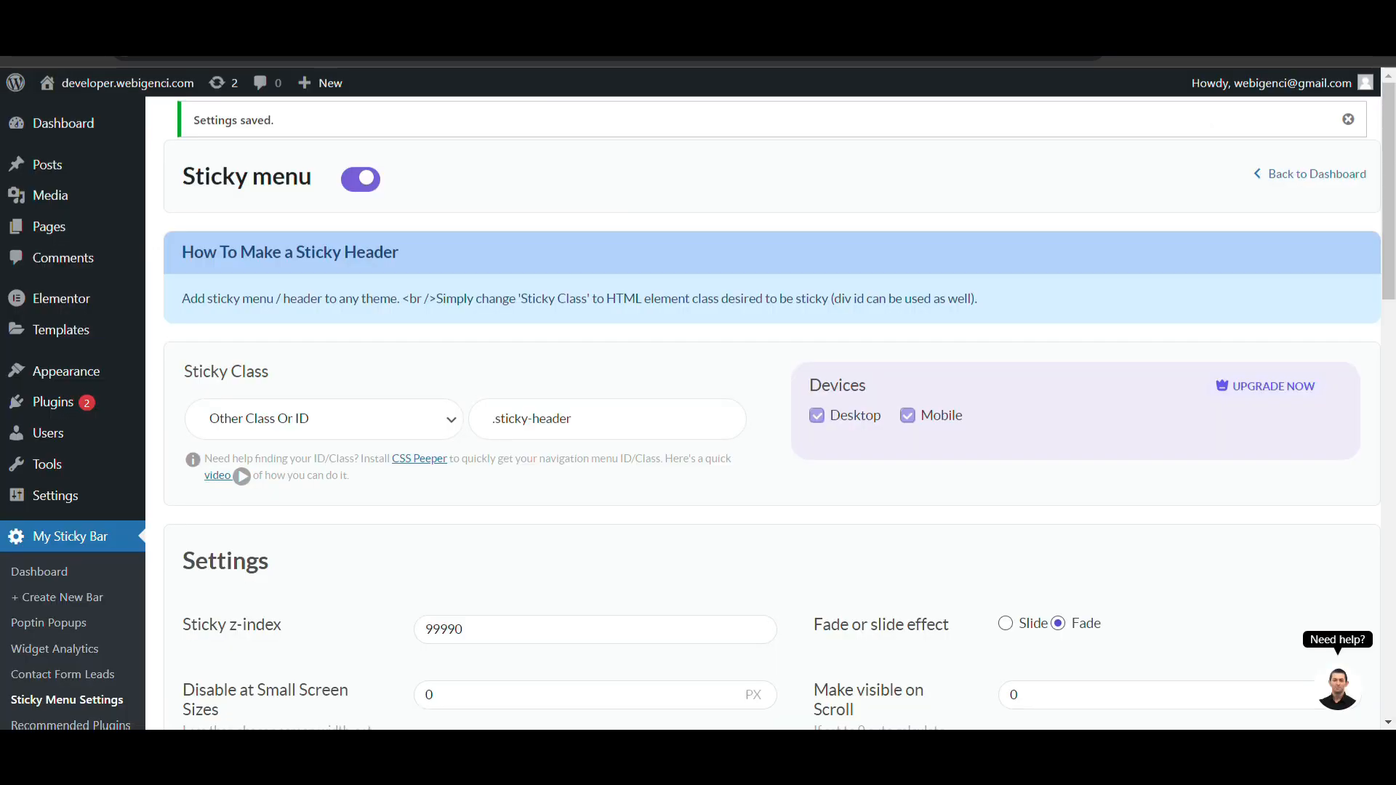
Change the sticky selector to the ID form #sticky-header and save the sticky menu settings
click(505, 428)
key(BackSpace)
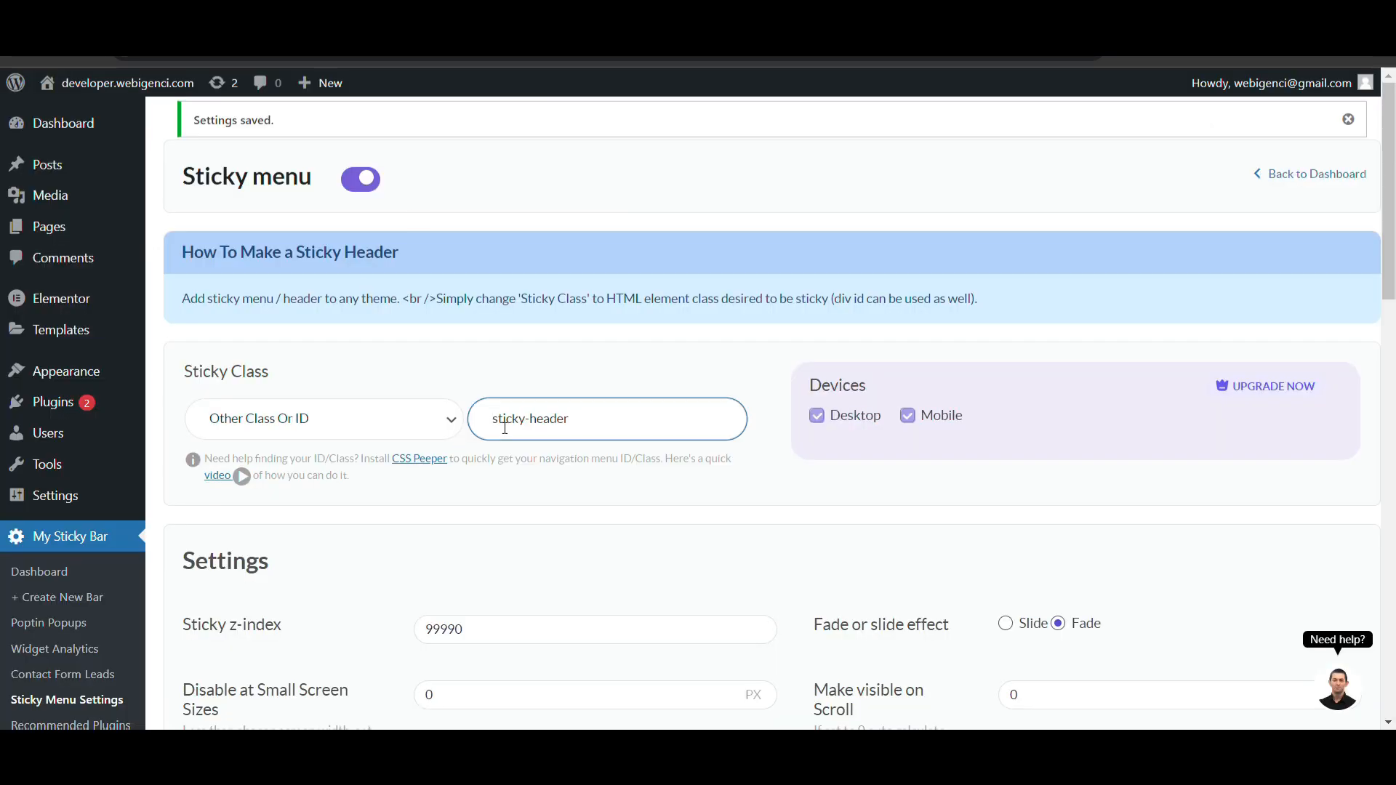
text(#)
scroll(582, 414, down, 15)
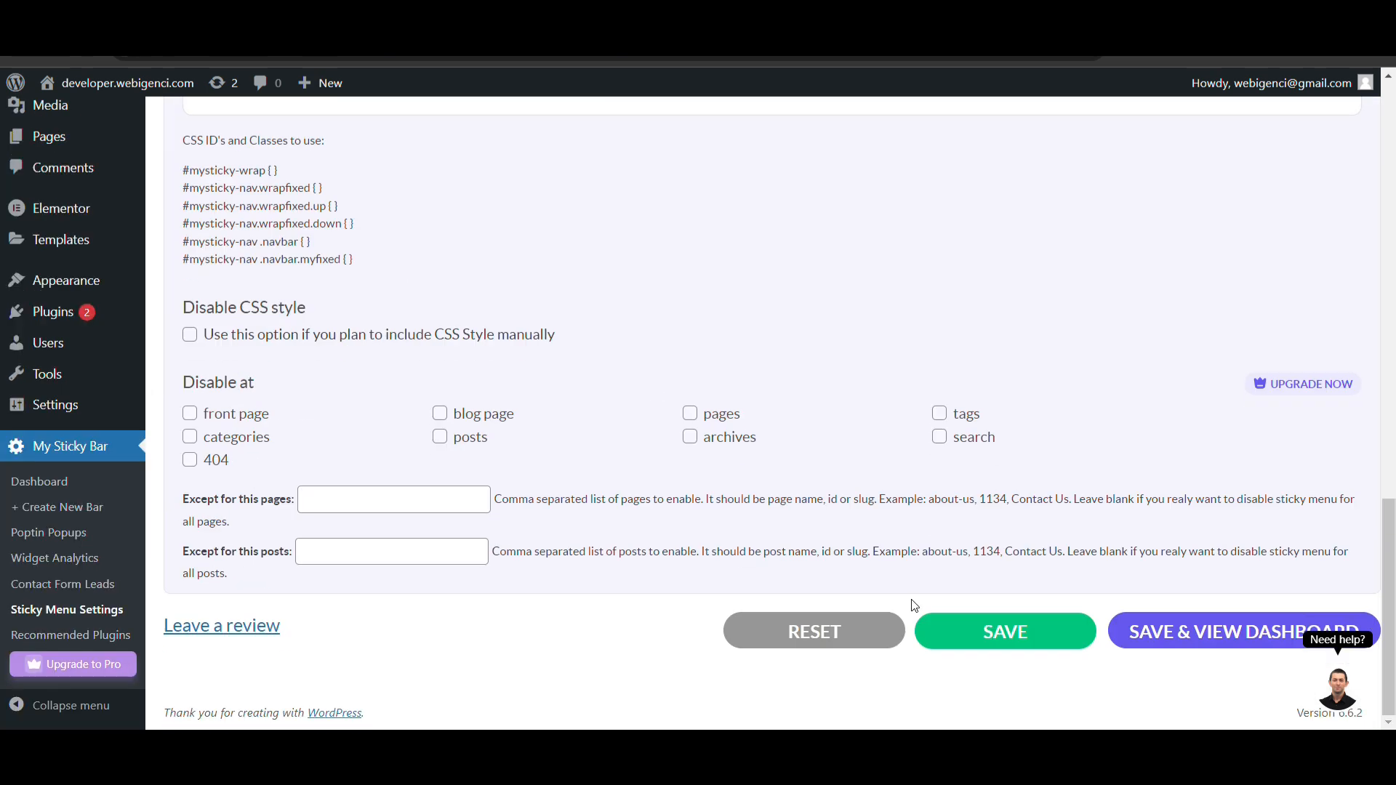
click(976, 636)
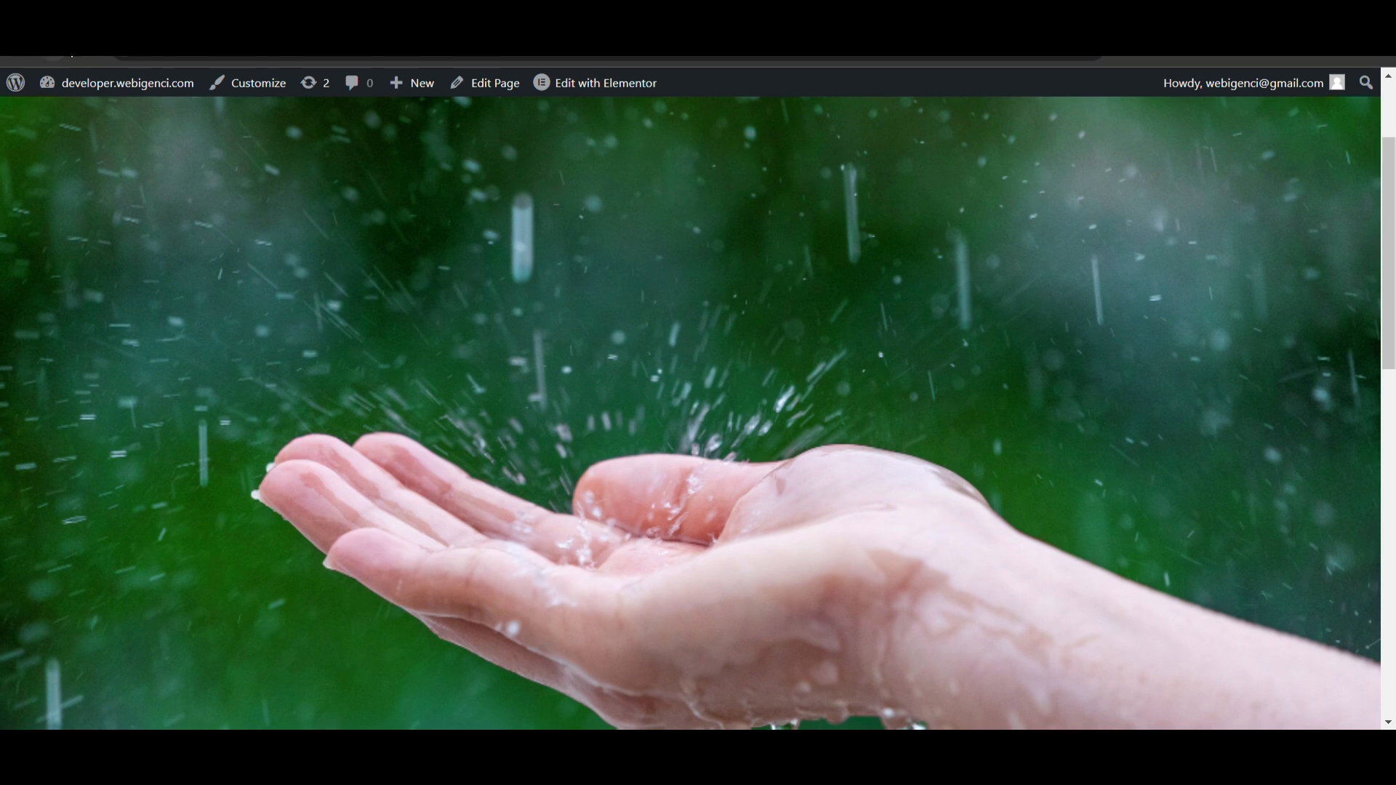
Examine whether the header sticks and how it looks while scrolling the live homepage
scroll(241, 273, up, 3)
scroll(241, 273, down, 7)
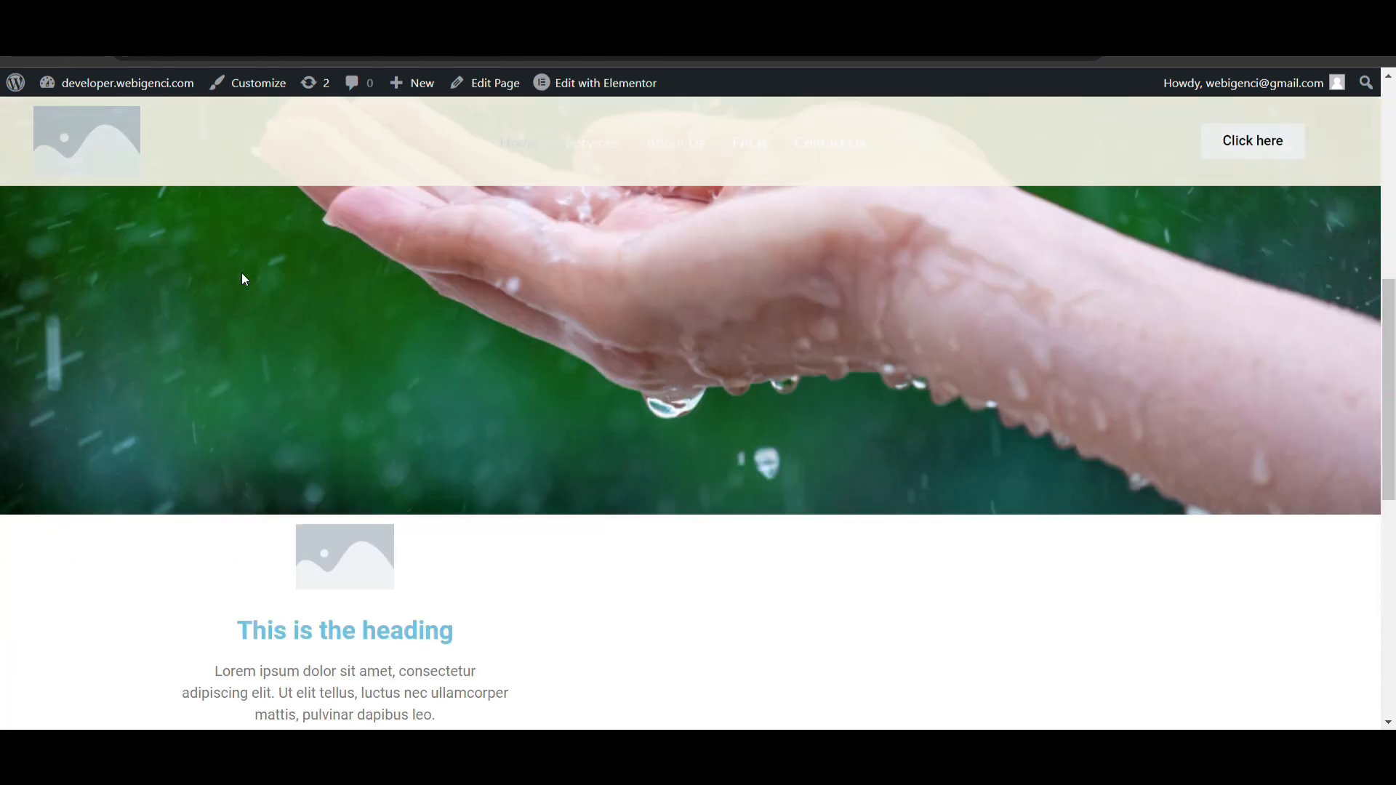
scroll(241, 272, up, 3)
scroll(242, 273, up, 3)
scroll(241, 273, down, 8)
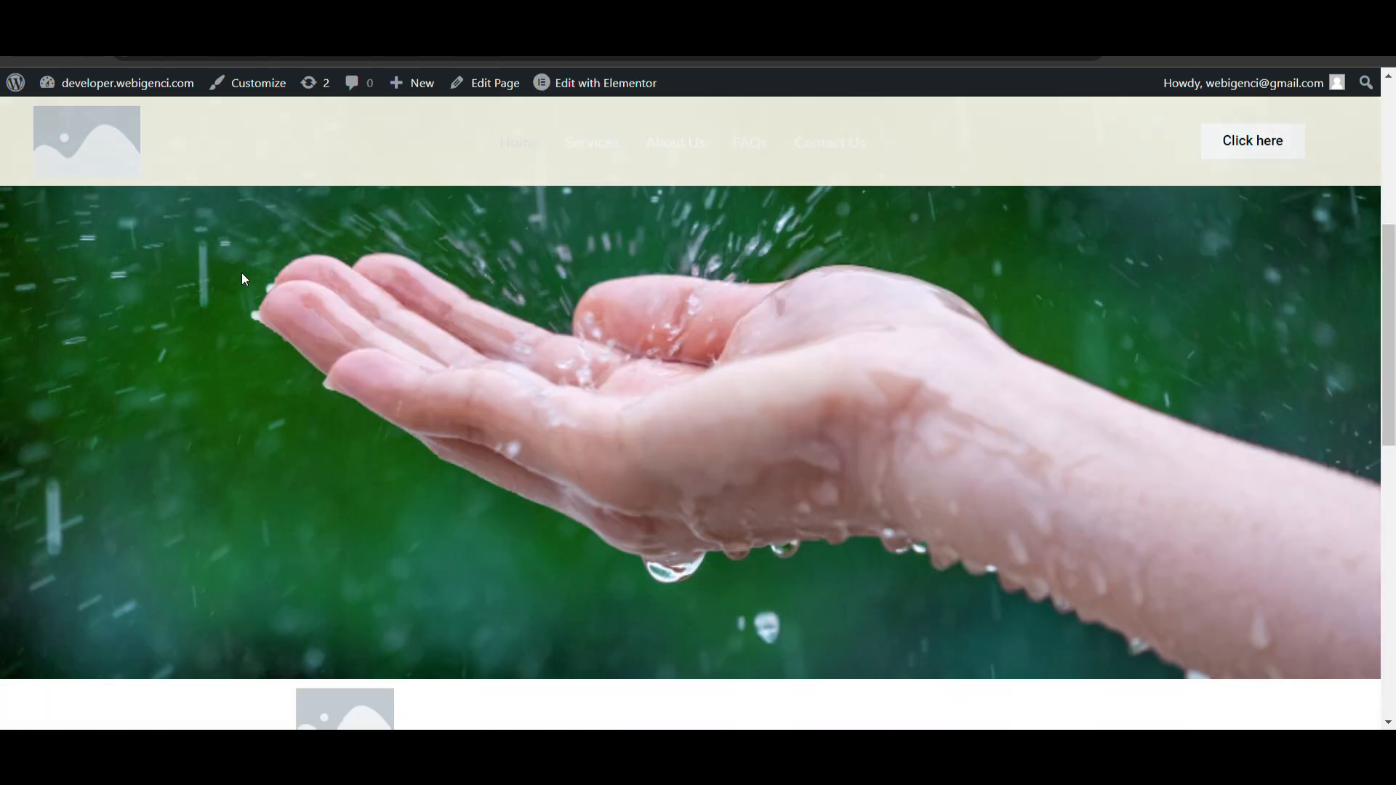
scroll(241, 274, up, 5)
scroll(241, 273, down, 5)
scroll(241, 273, up, 6)
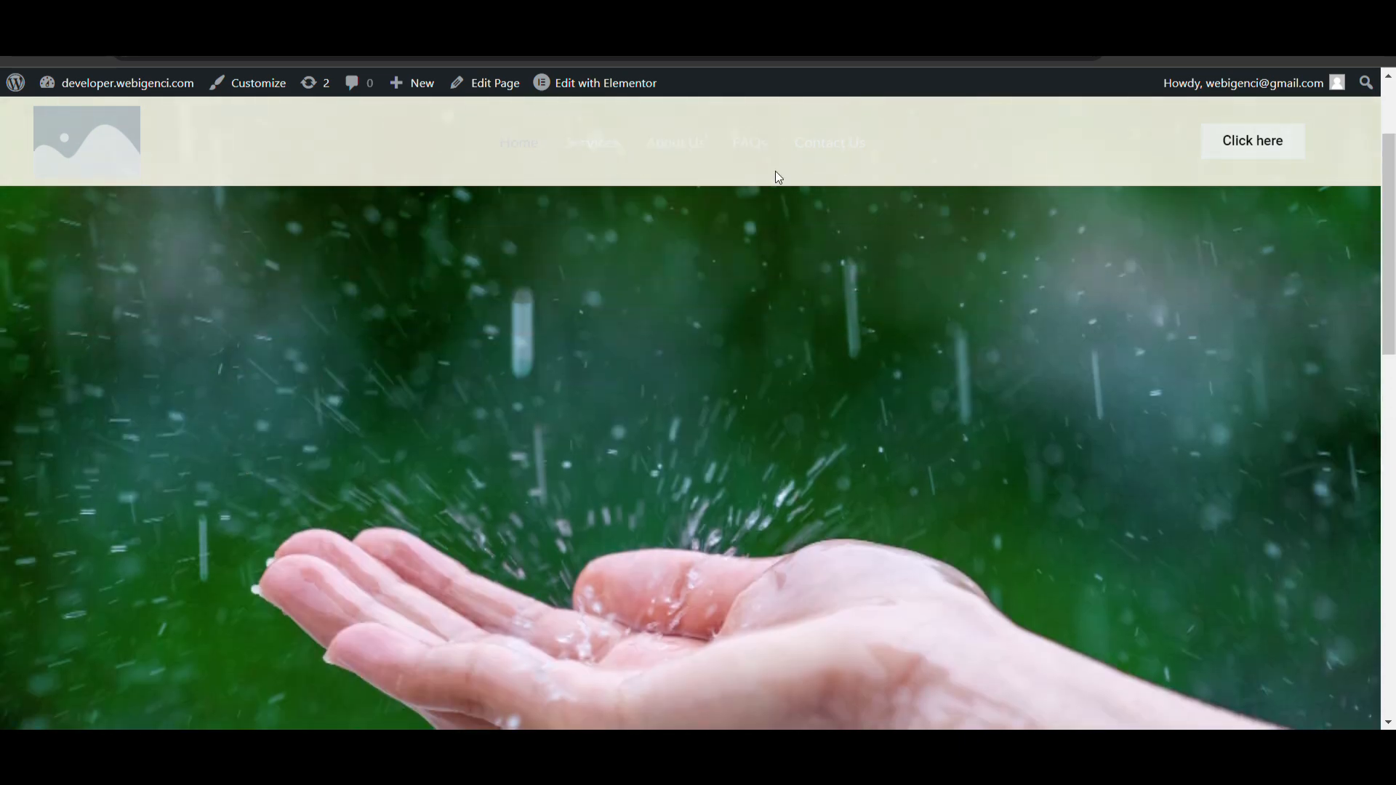
scroll(783, 301, up, 2)
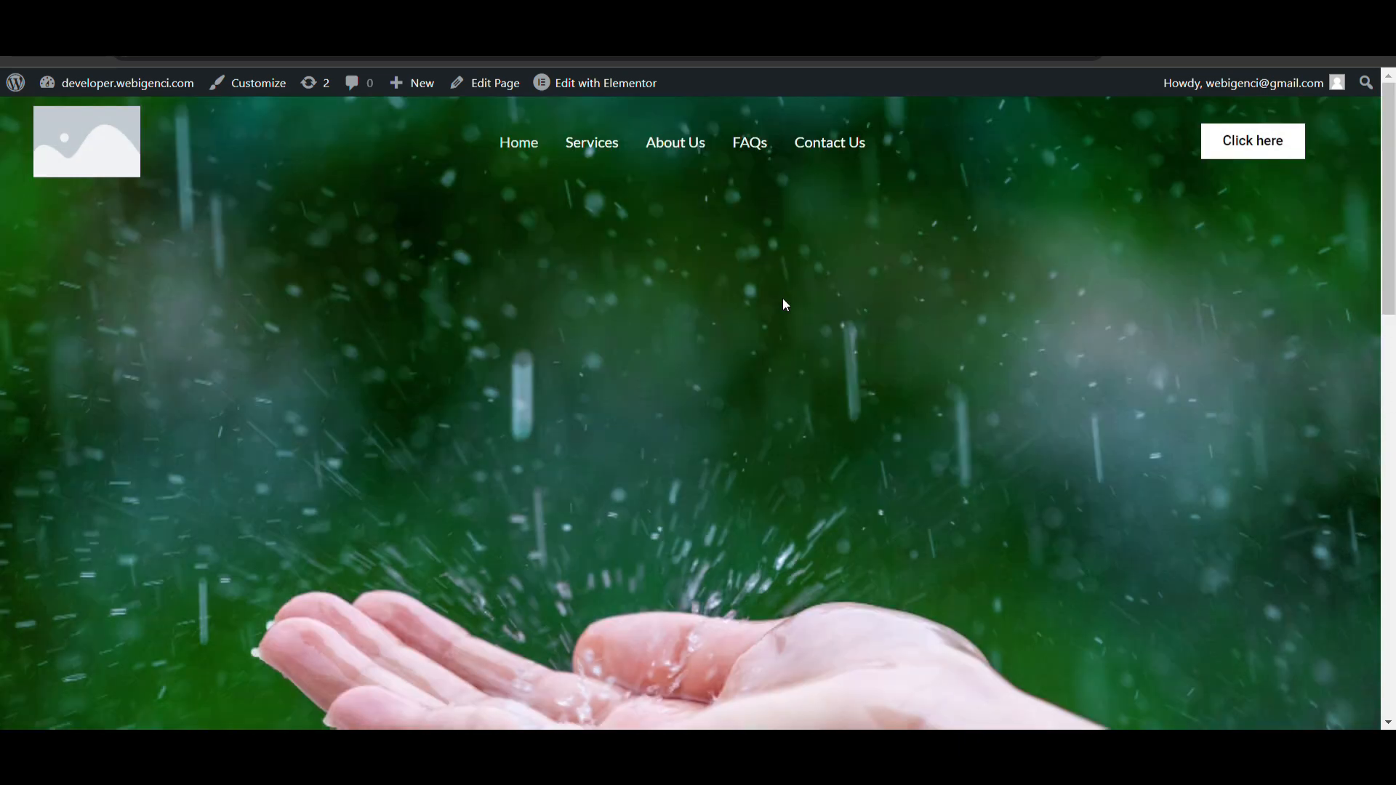
scroll(783, 299, down, 5)
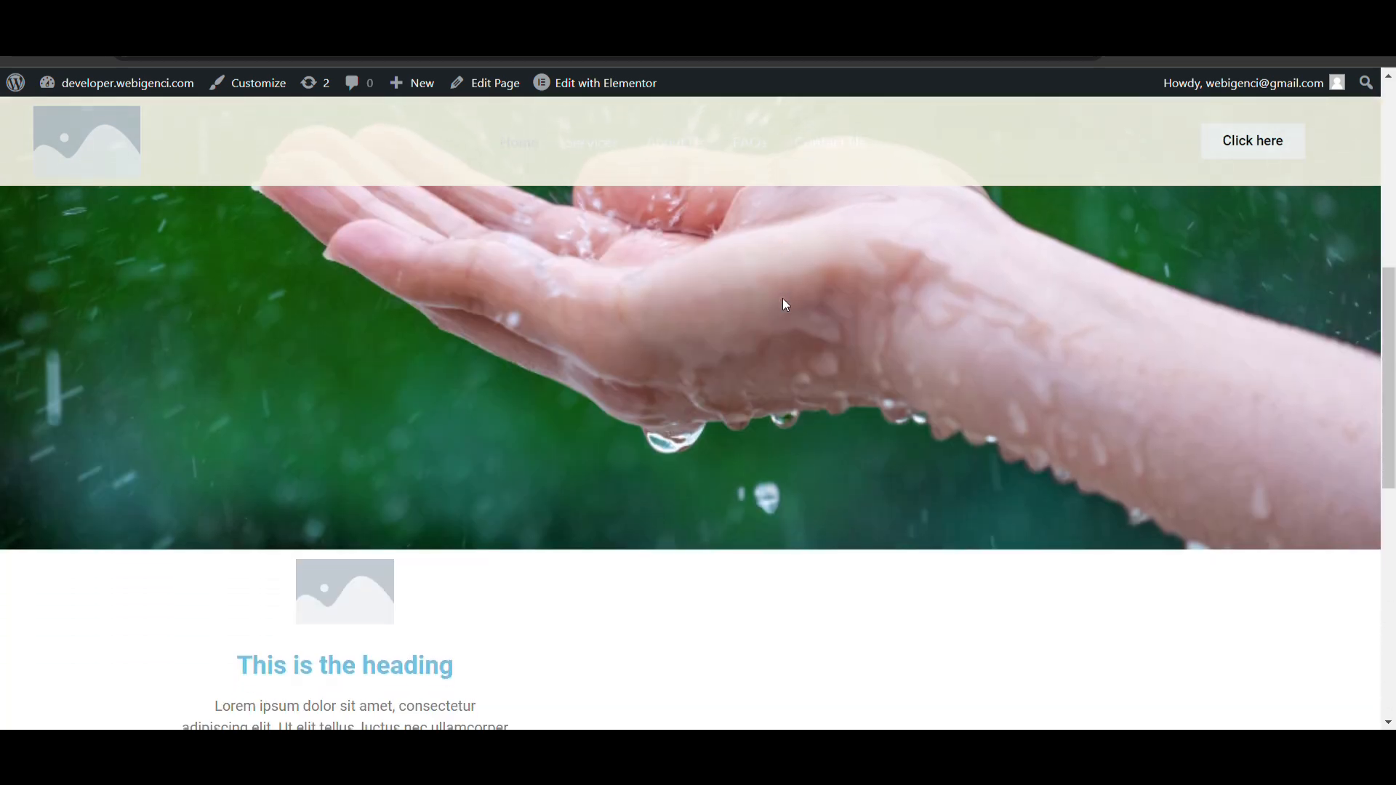
scroll(784, 299, up, 5)
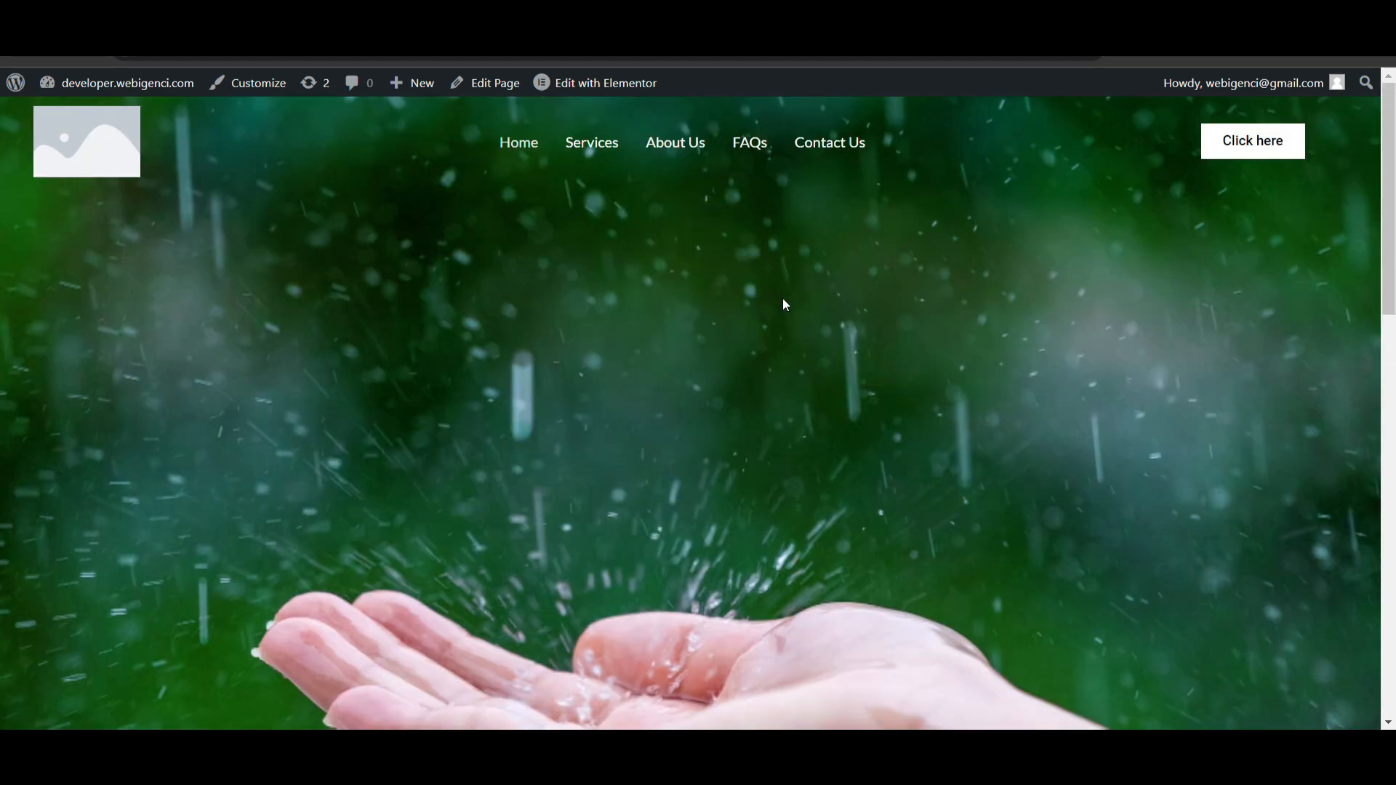
scroll(784, 300, down, 4)
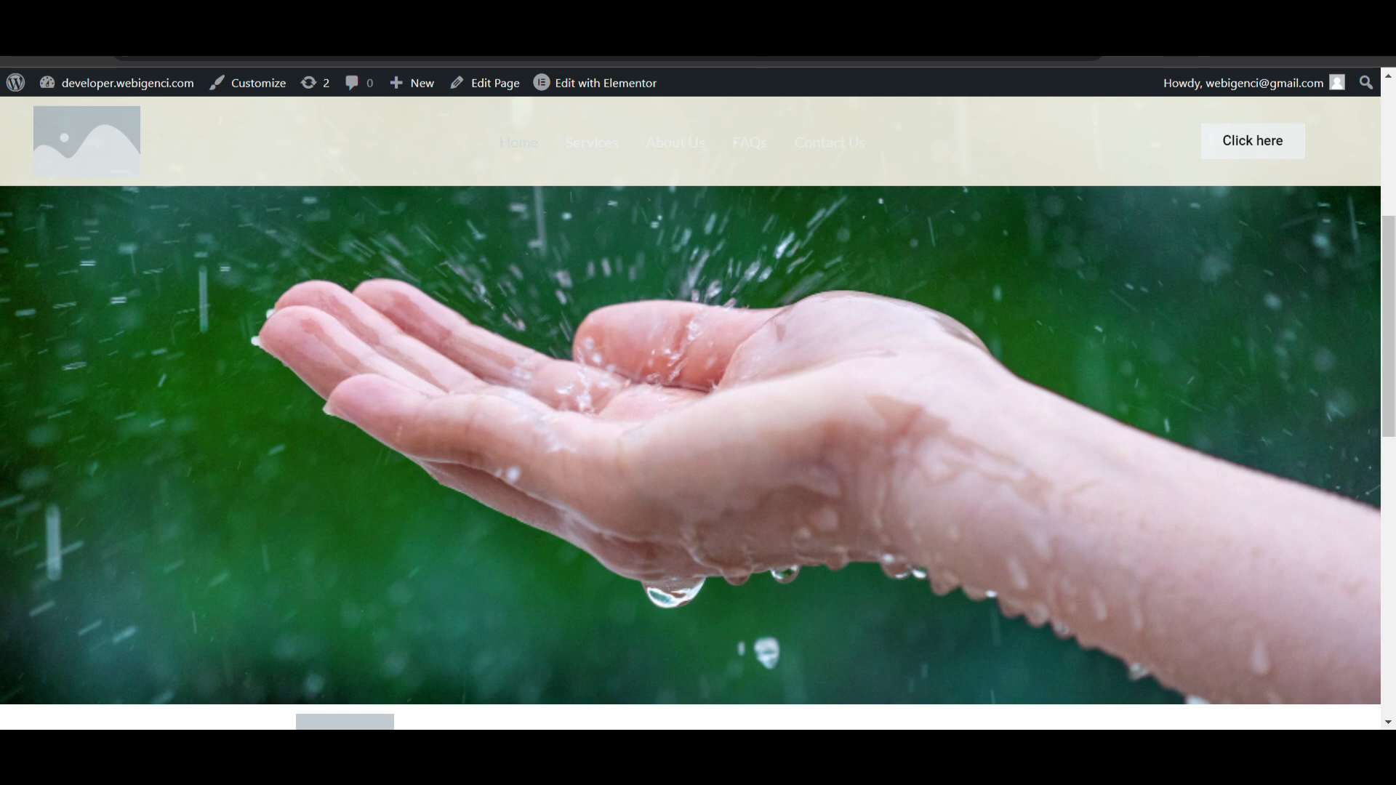
Set the sticky background color to a dark brown in the sticky menu settings and save
key(ctrl+shift+Tab)
scroll(315, 456, down, 4)
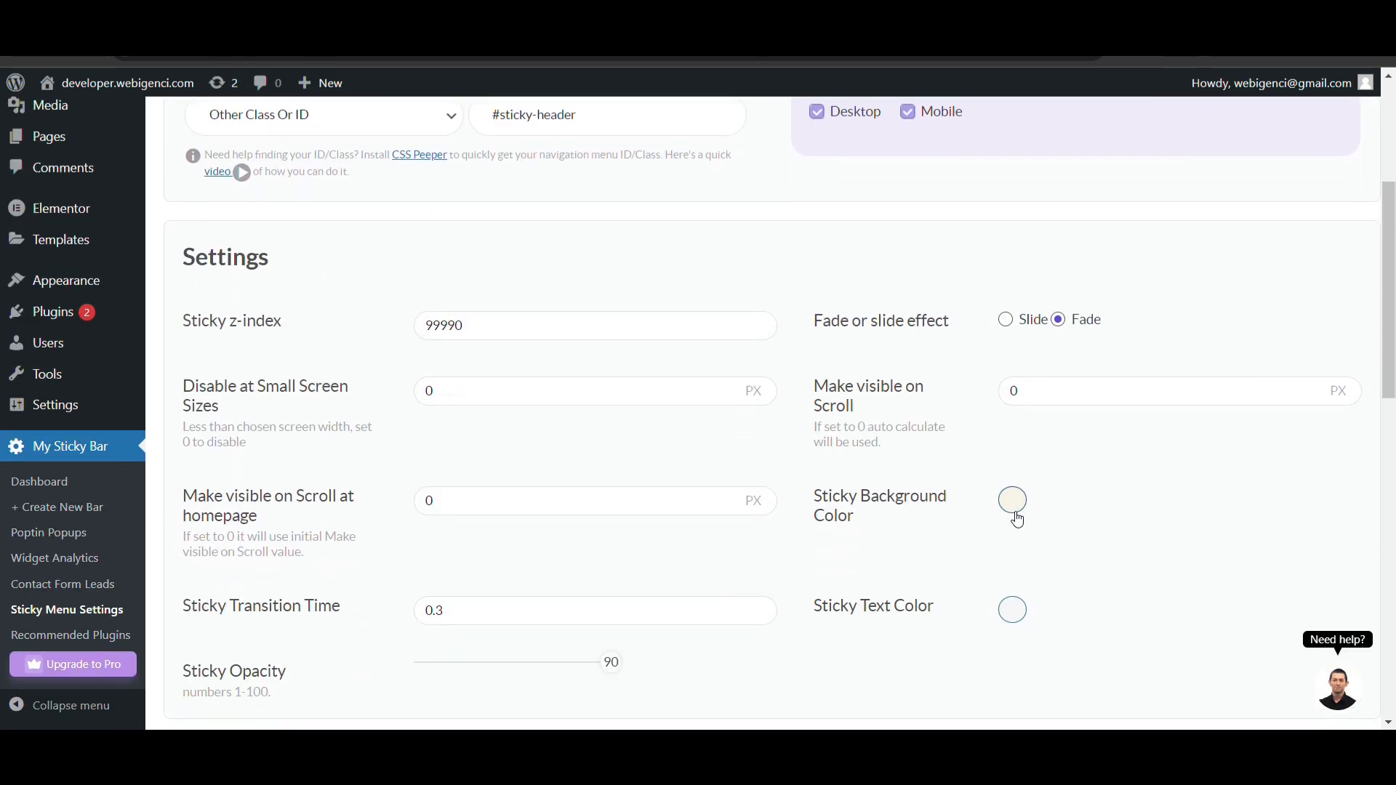
click(1017, 520)
click(1010, 662)
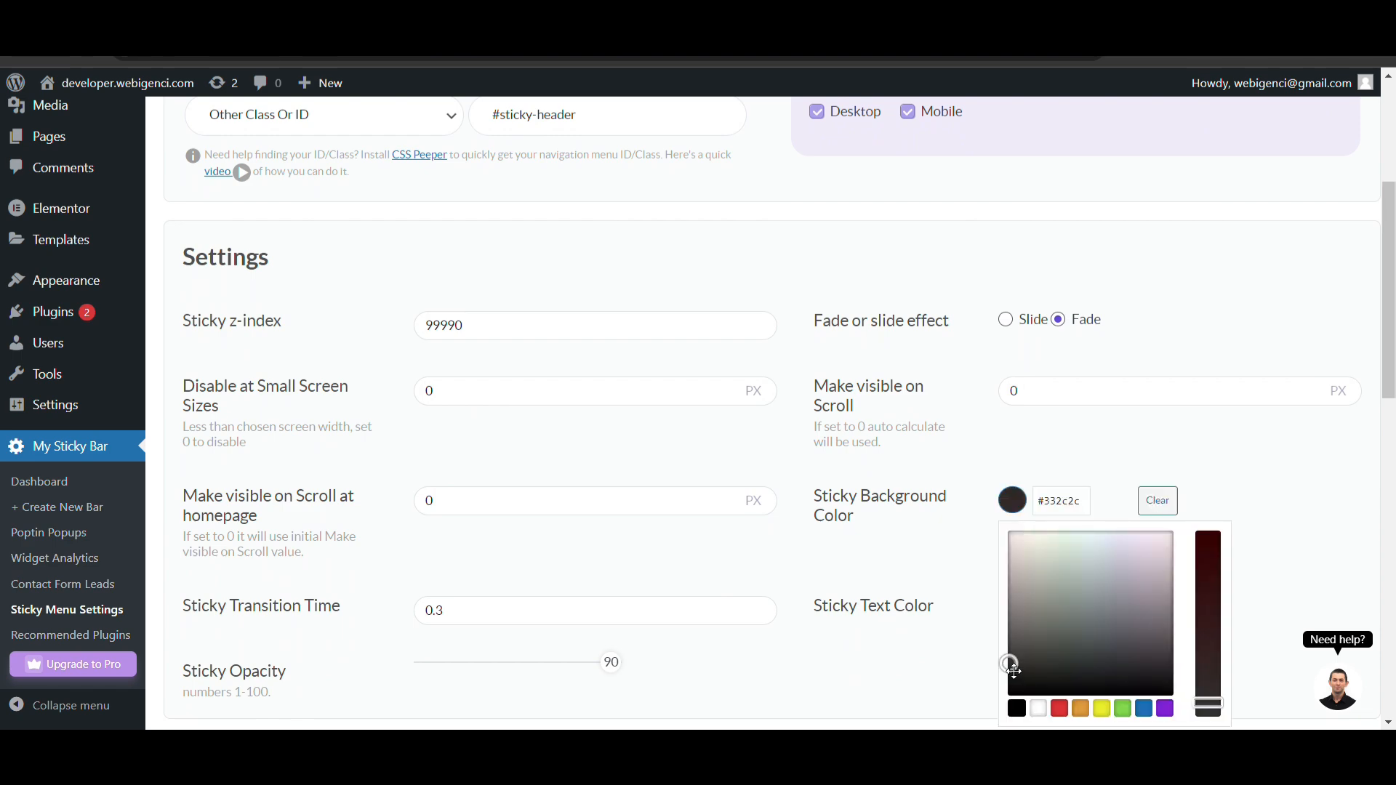
drag(997, 666, 965, 640)
scroll(966, 625, down, 12)
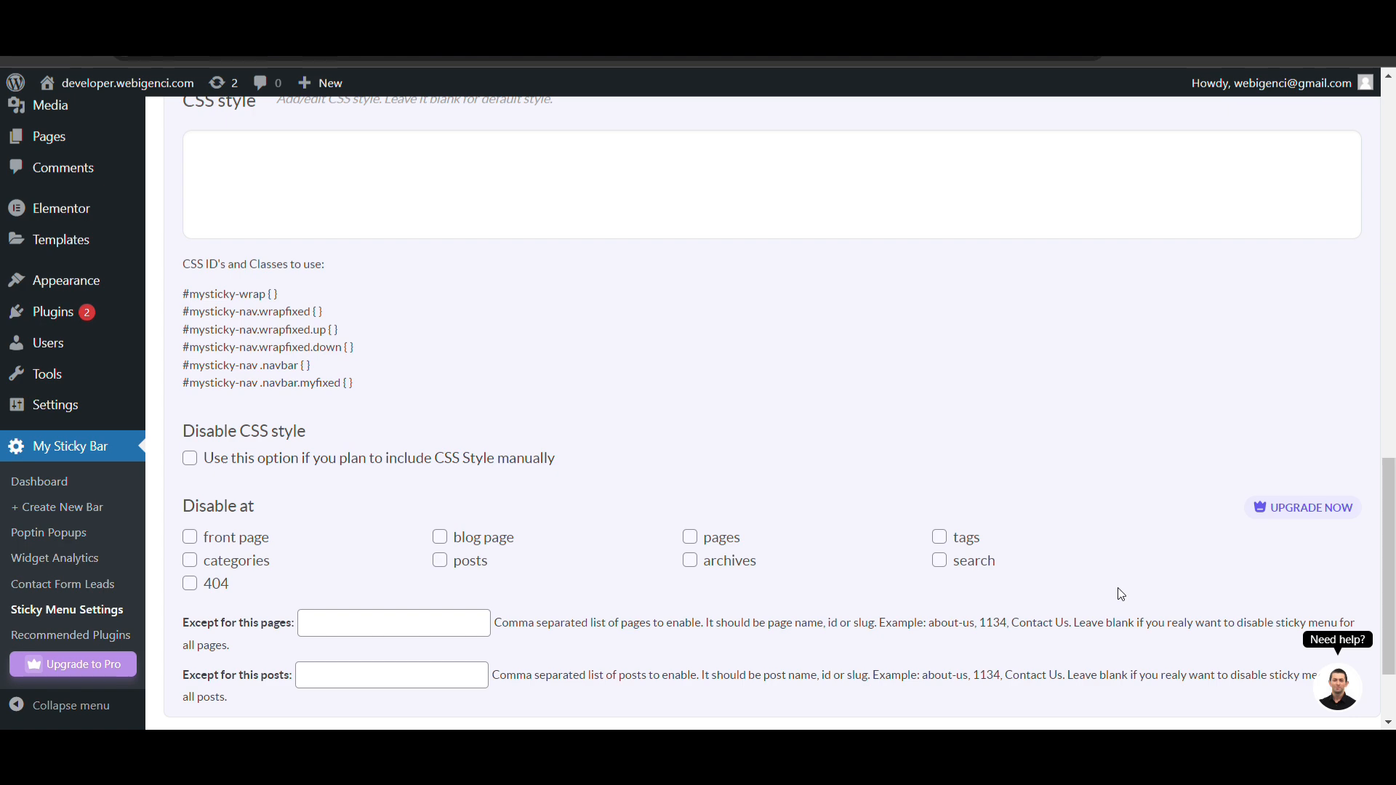
click(997, 641)
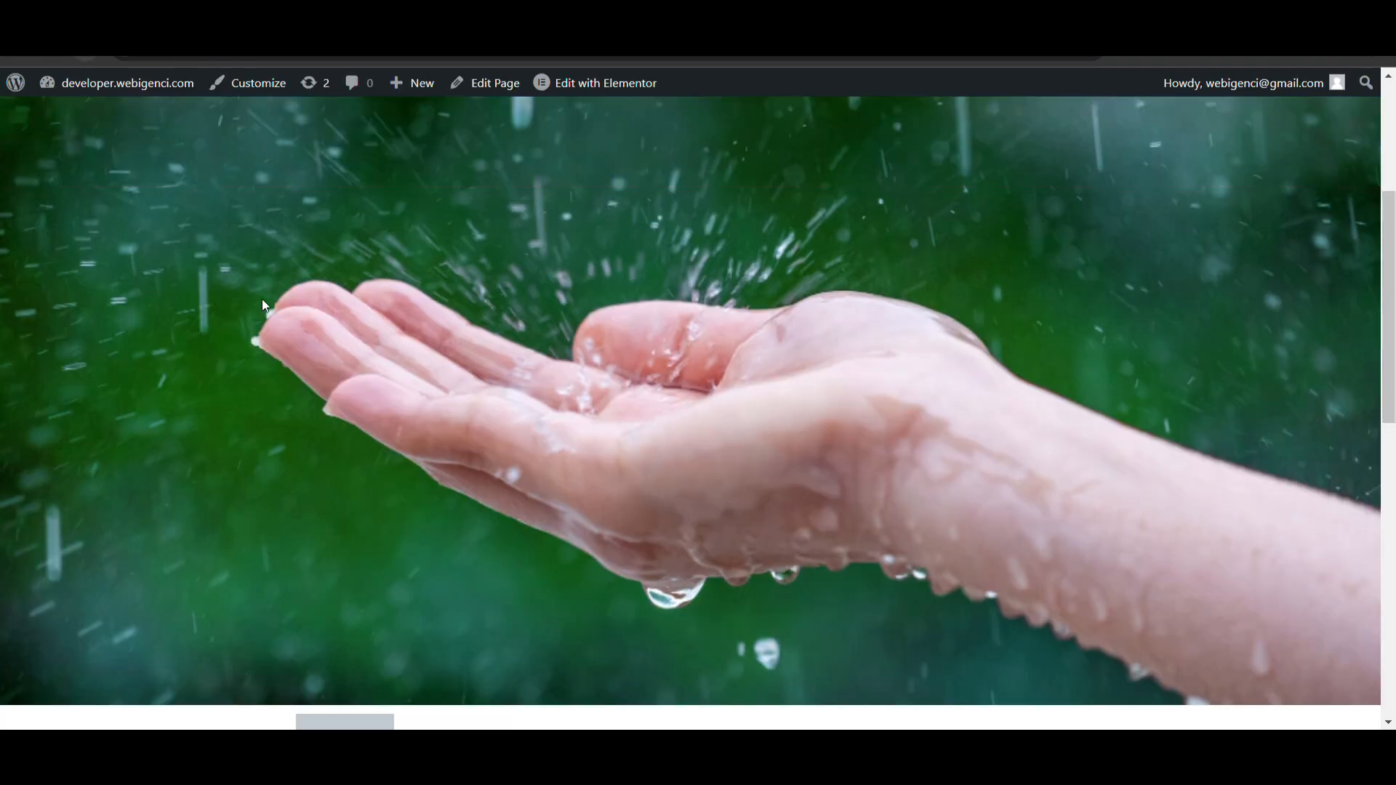
Examine the sticky header's new background and menu legibility while scrolling the live homepage
scroll(263, 301, down, 4)
scroll(263, 304, up, 8)
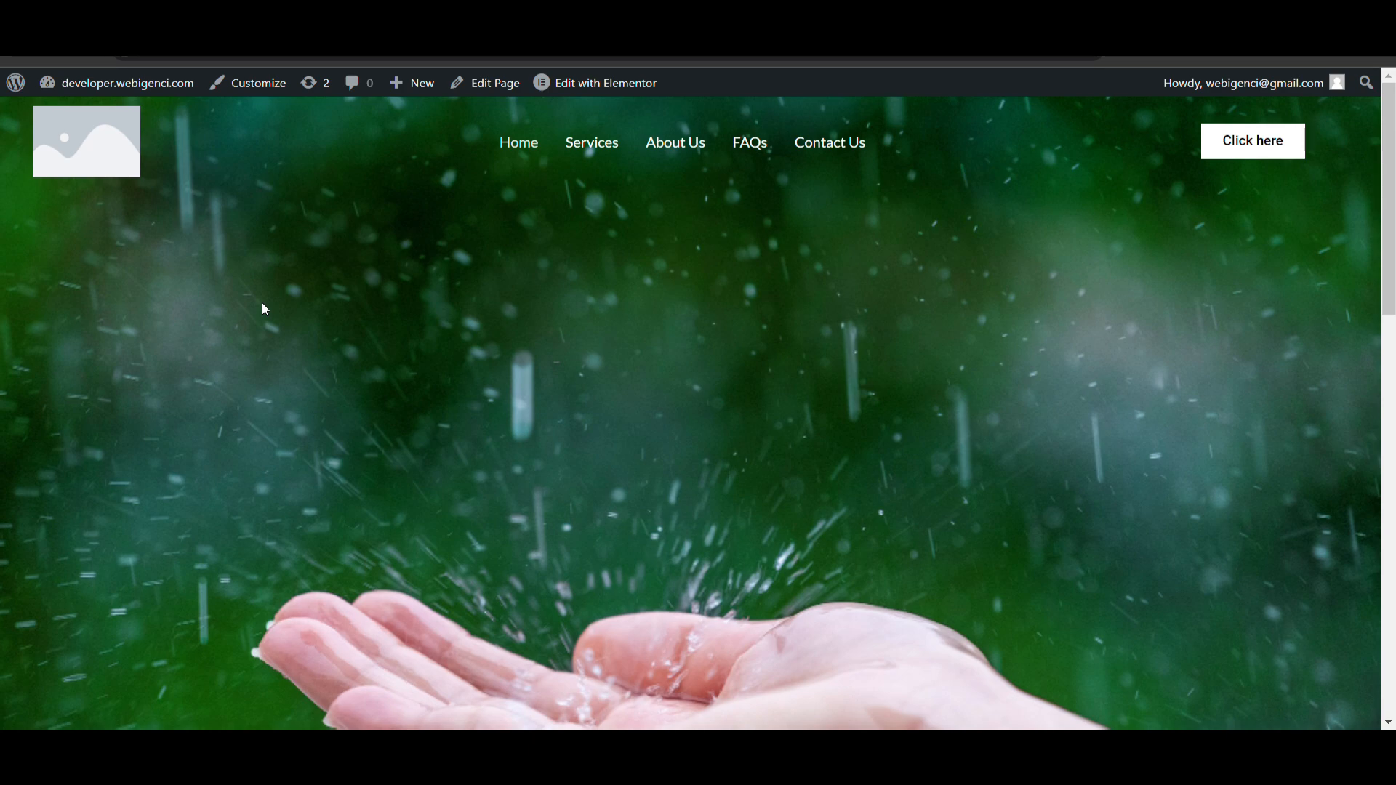
scroll(262, 303, down, 5)
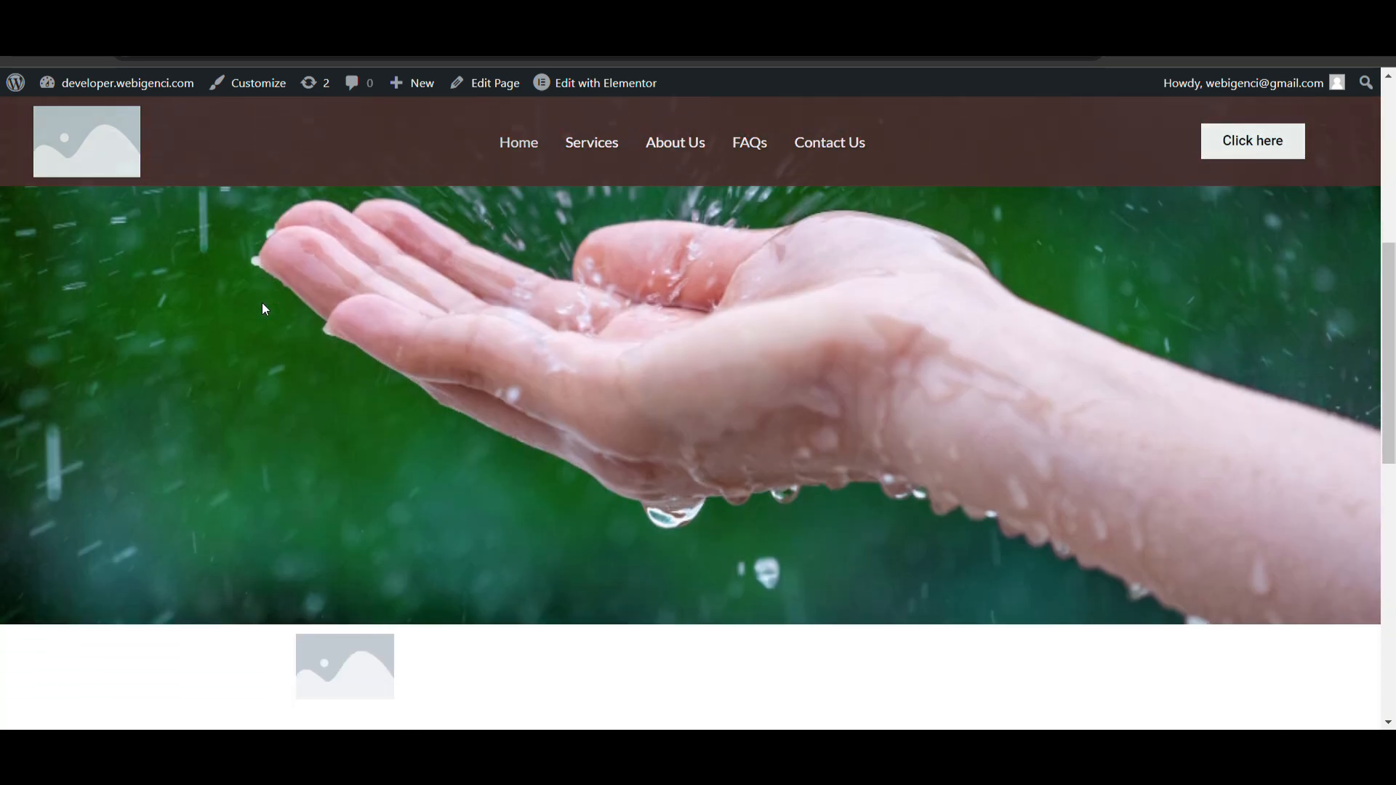
scroll(263, 308, up, 5)
scroll(262, 307, down, 6)
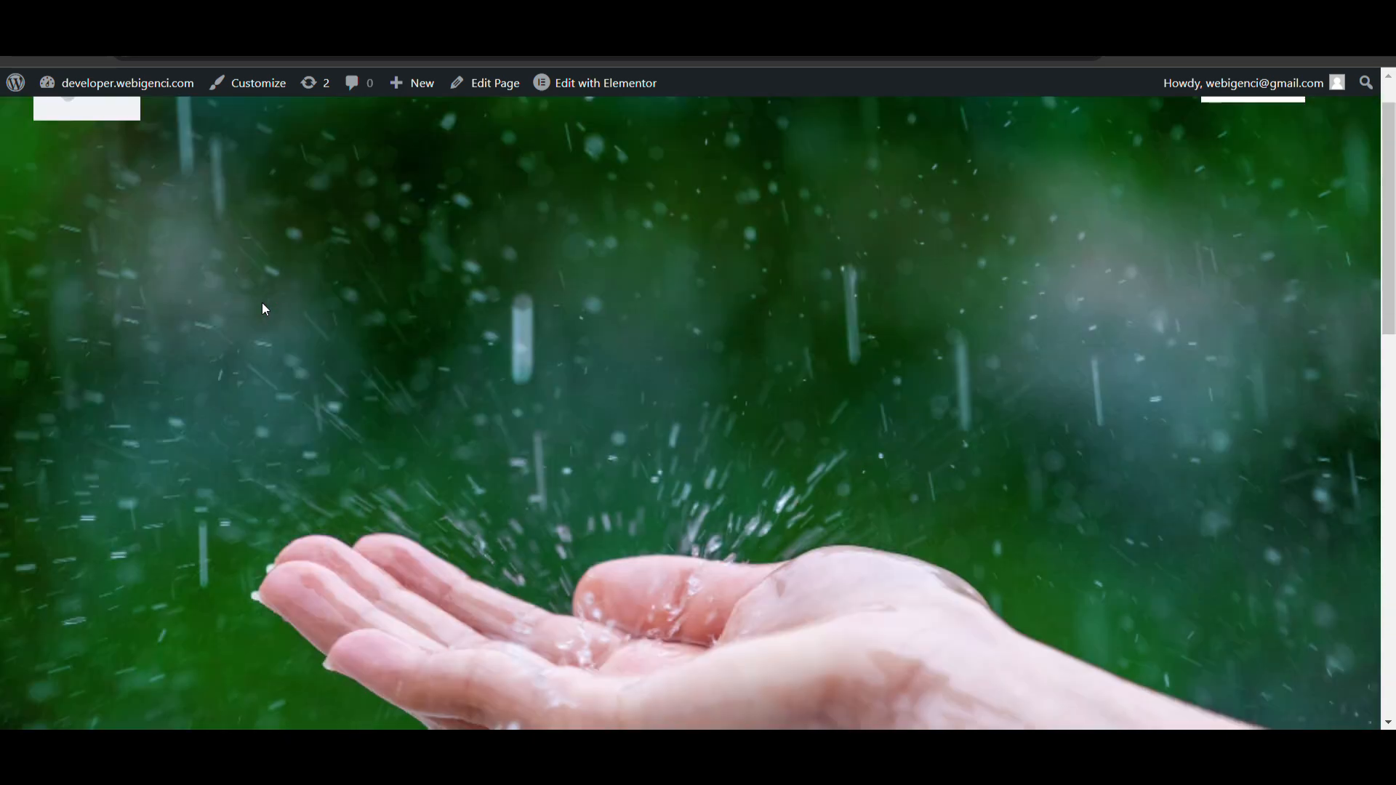
scroll(262, 307, up, 3)
scroll(264, 309, up, 5)
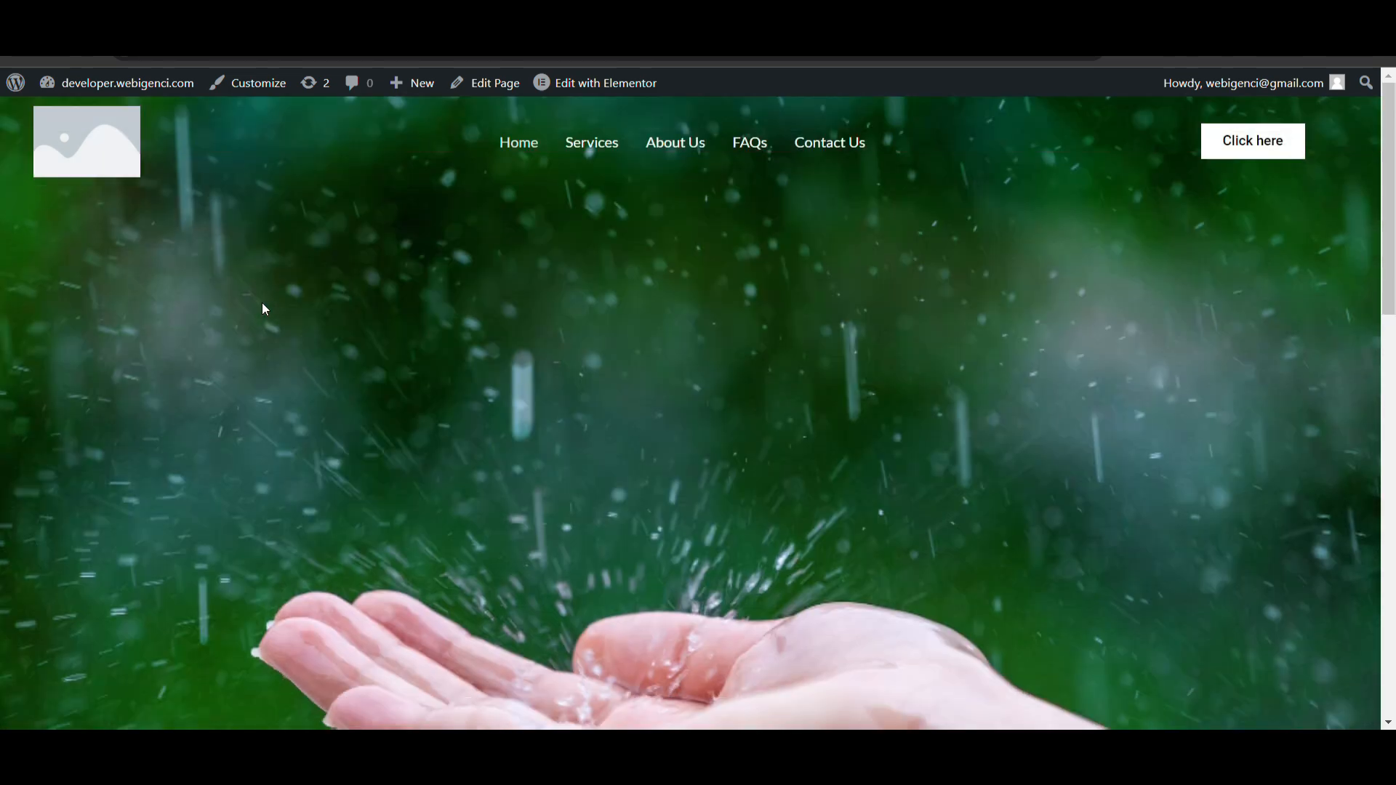
scroll(264, 309, down, 5)
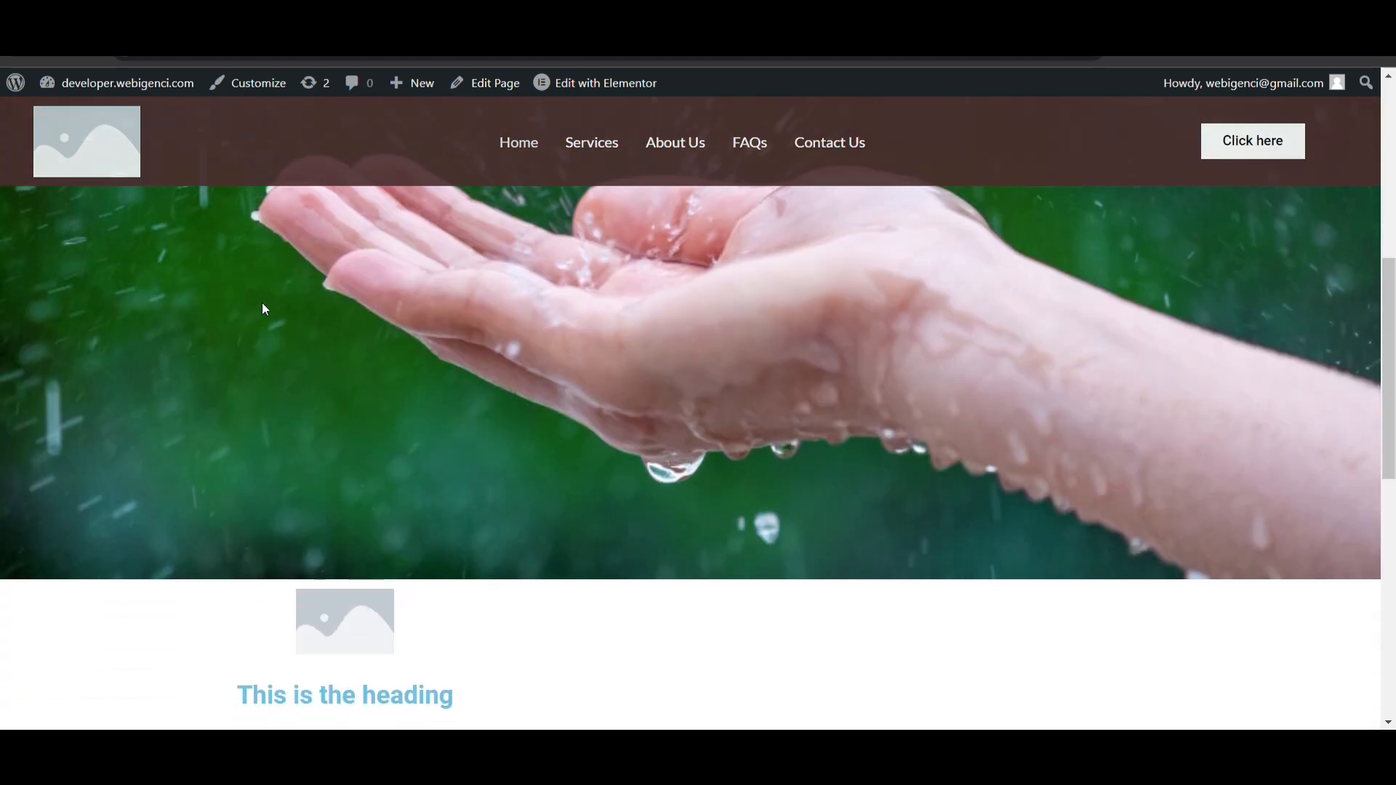
scroll(264, 309, up, 5)
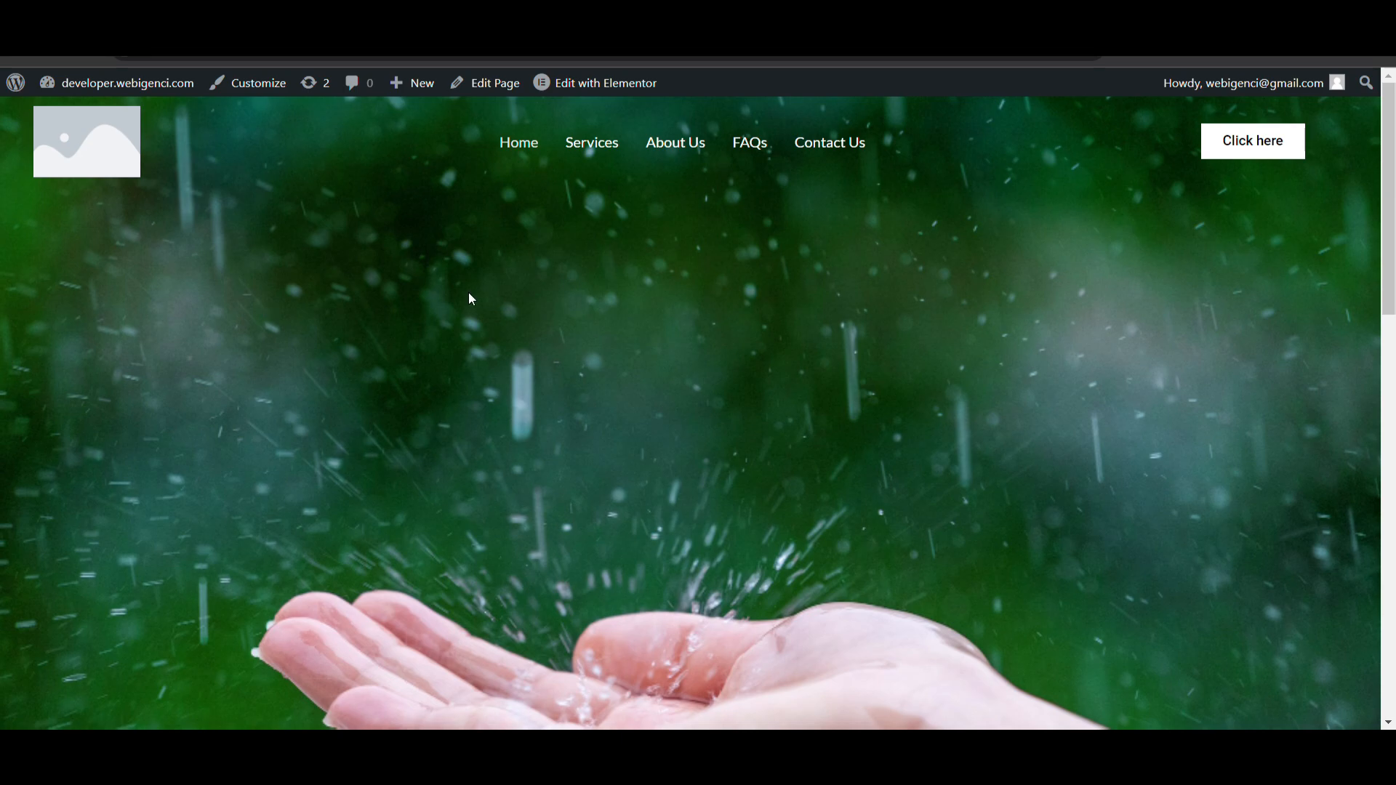
scroll(469, 299, down, 2)
scroll(469, 299, up, 2)
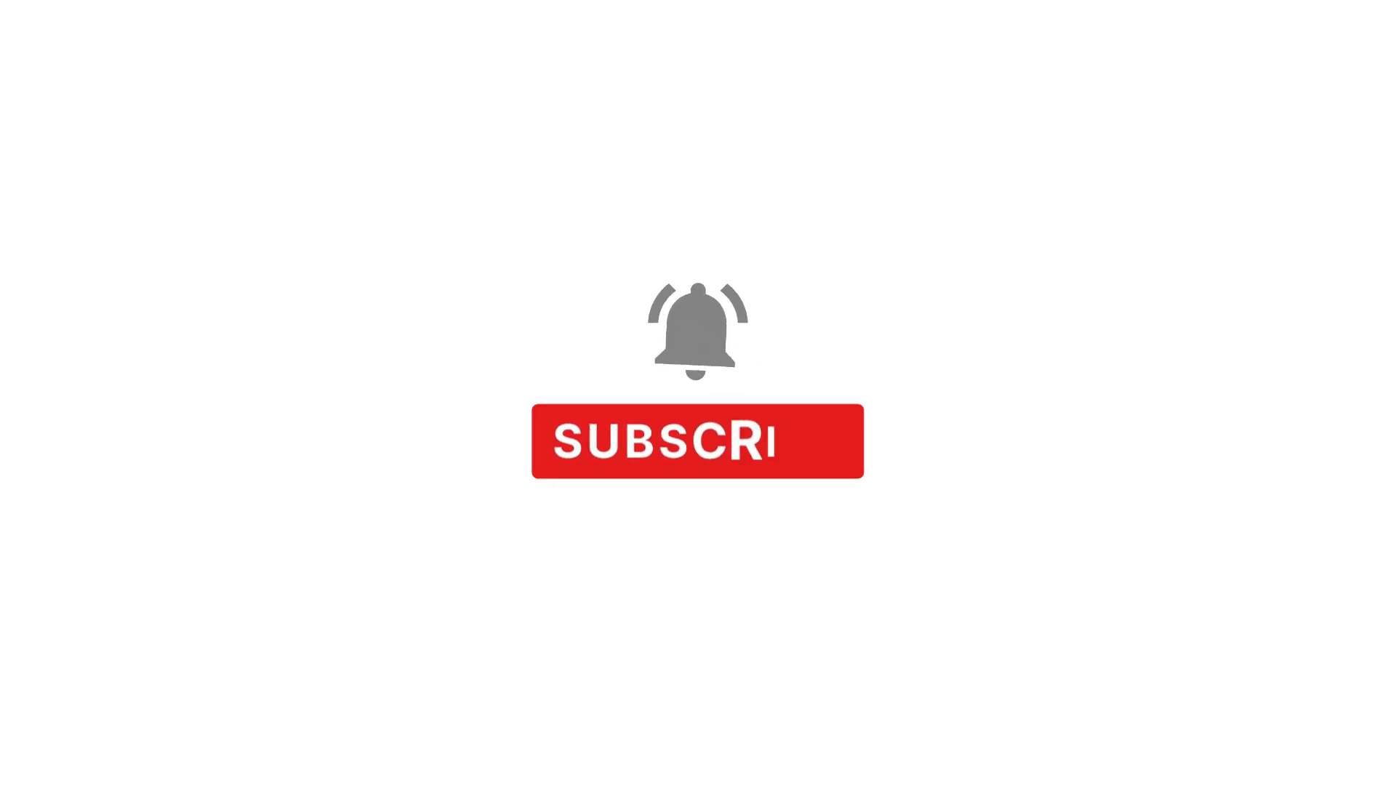